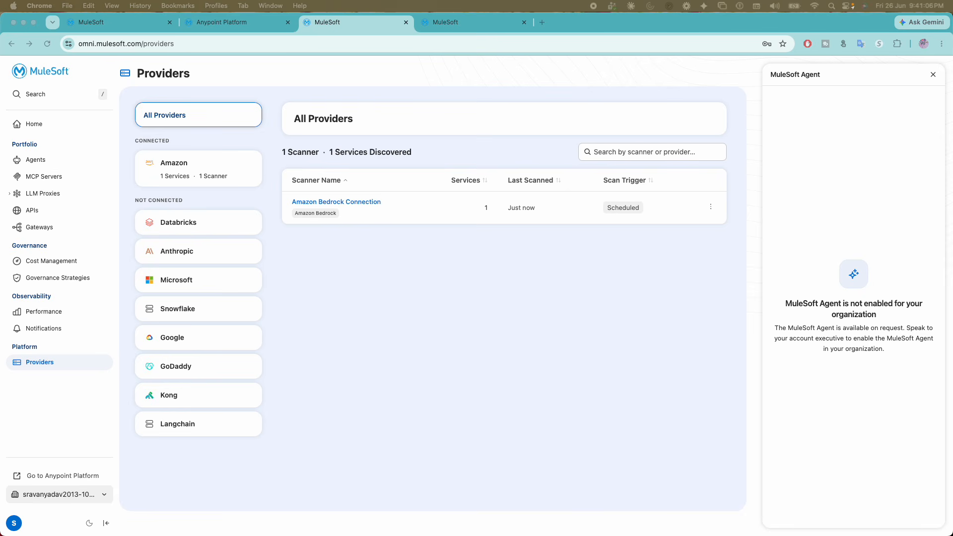
In Anypoint Platform's Runtime Manager, open Omni Gateways and check both the self-managed and managed gateway lists
click(237, 22)
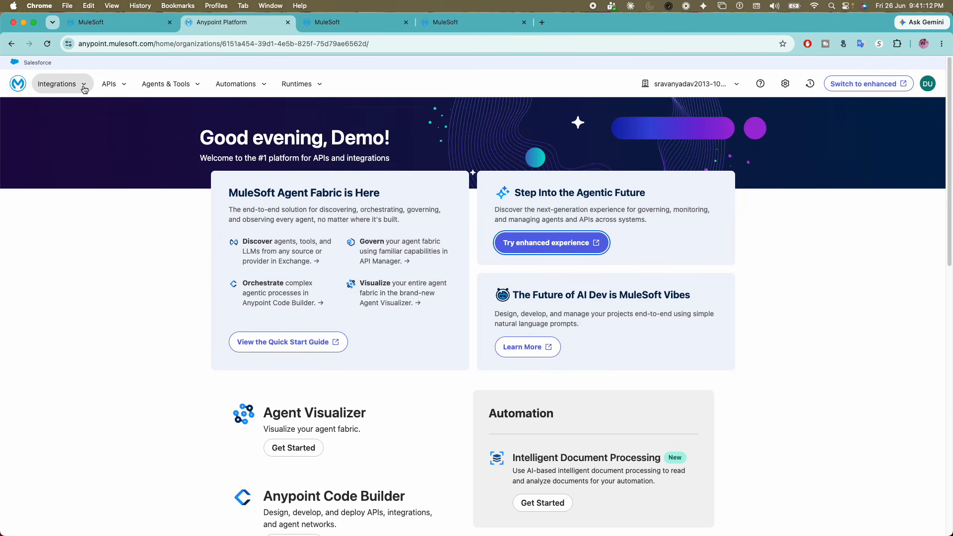
click(298, 90)
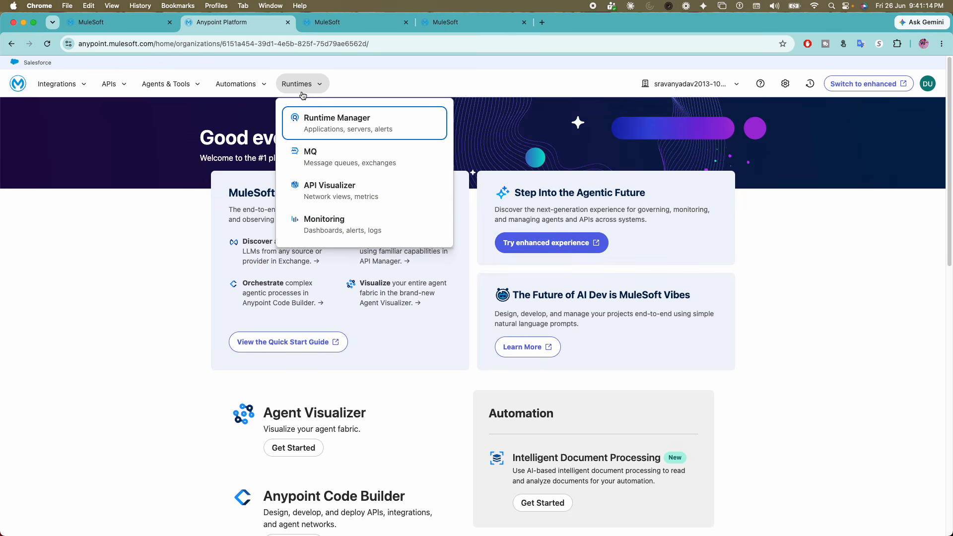
click(346, 127)
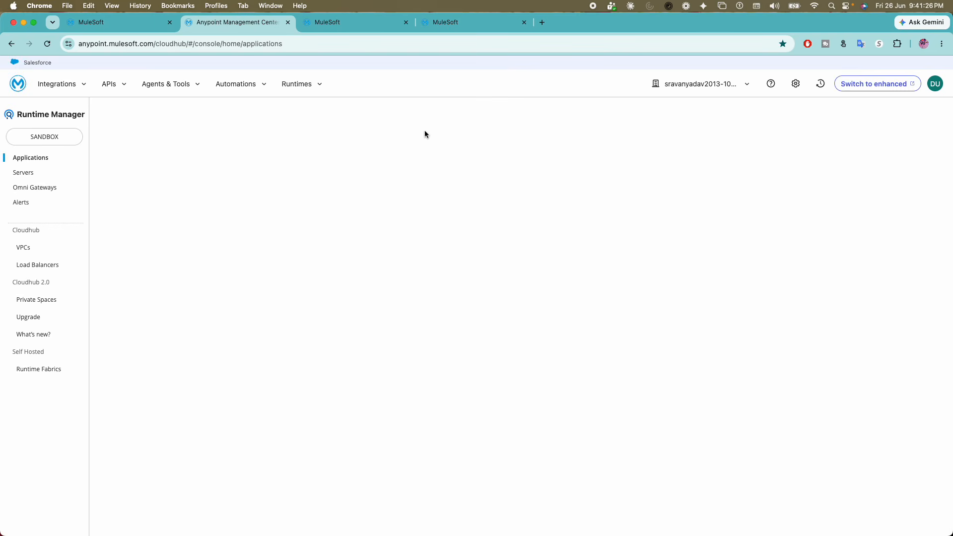
click(683, 91)
click(487, 155)
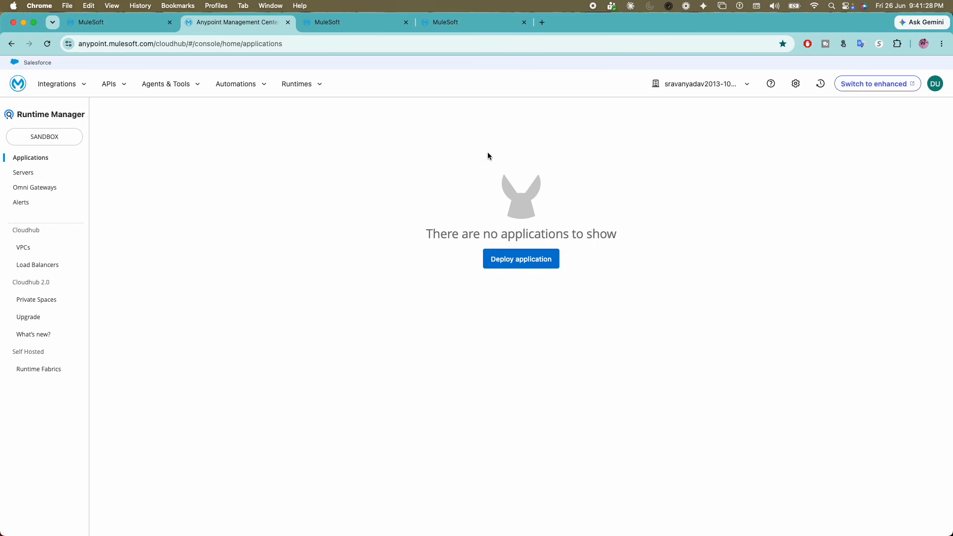
click(34, 189)
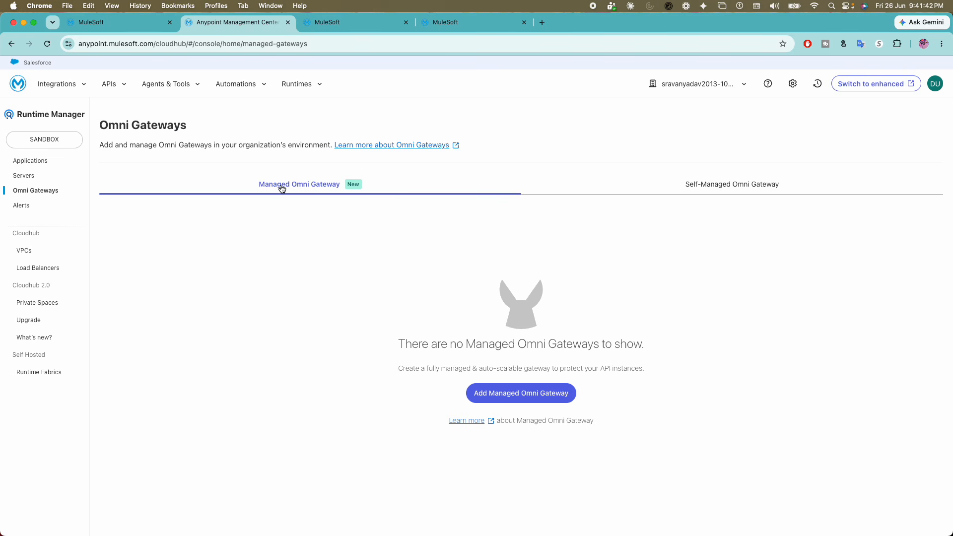
click(721, 190)
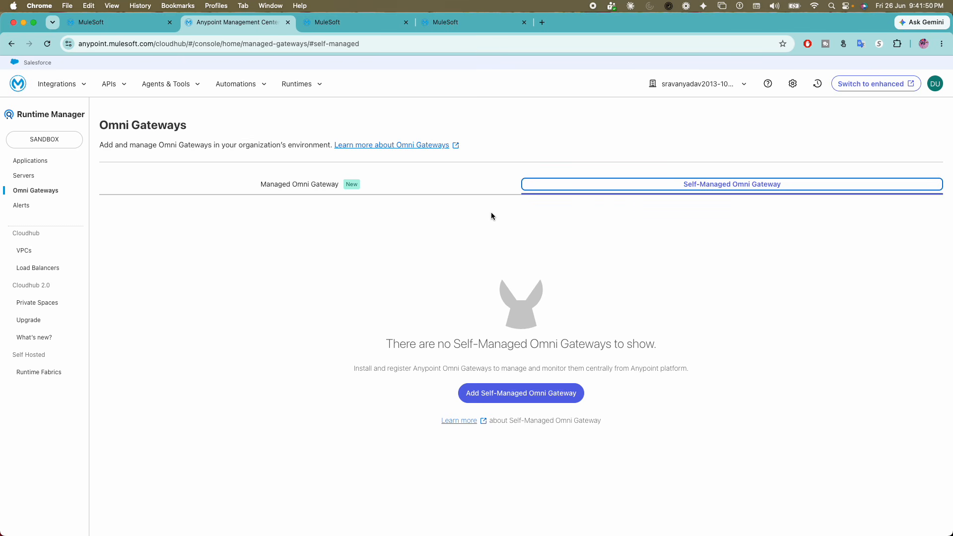
click(312, 186)
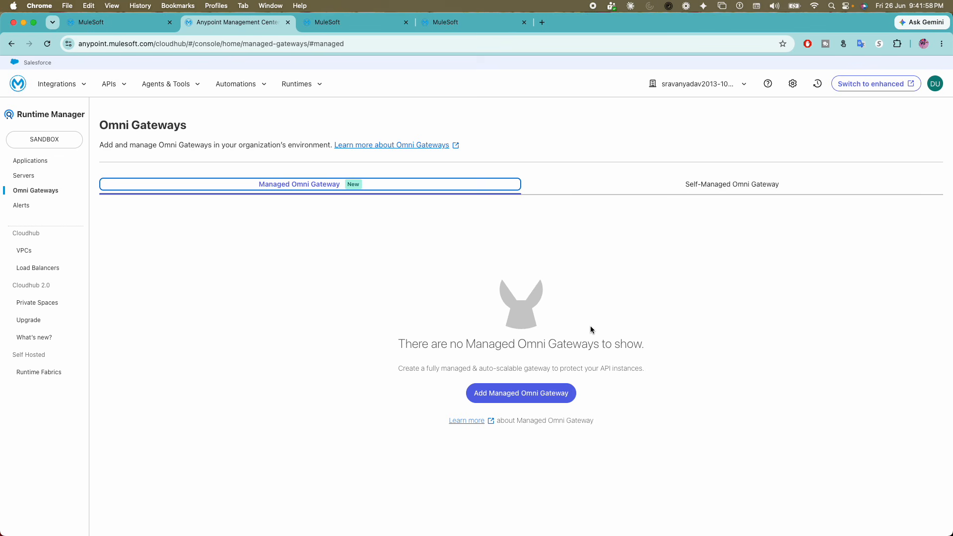
Add a managed Omni Gateway named attendee-gateway, keeping the default target, release channel, Small type and advanced options, and deploy it
click(542, 393)
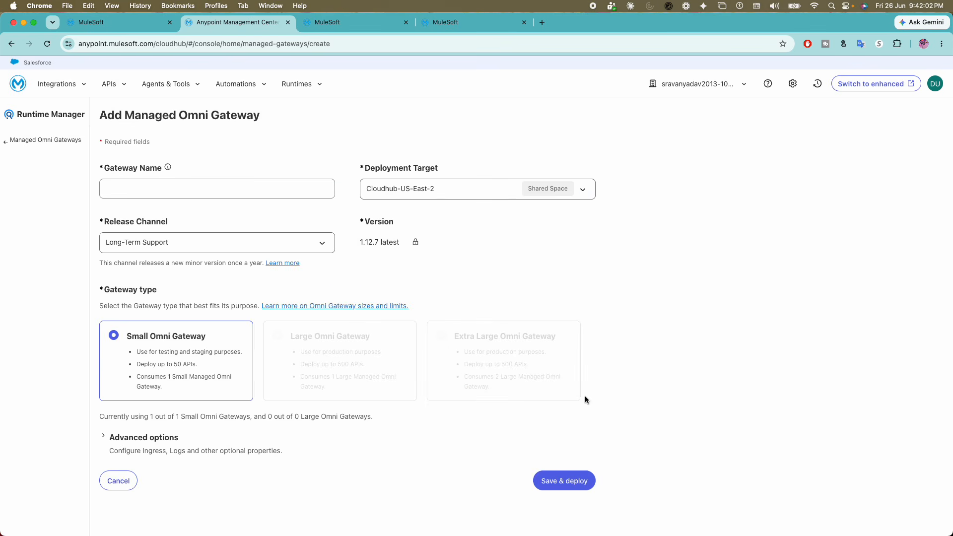
click(204, 191)
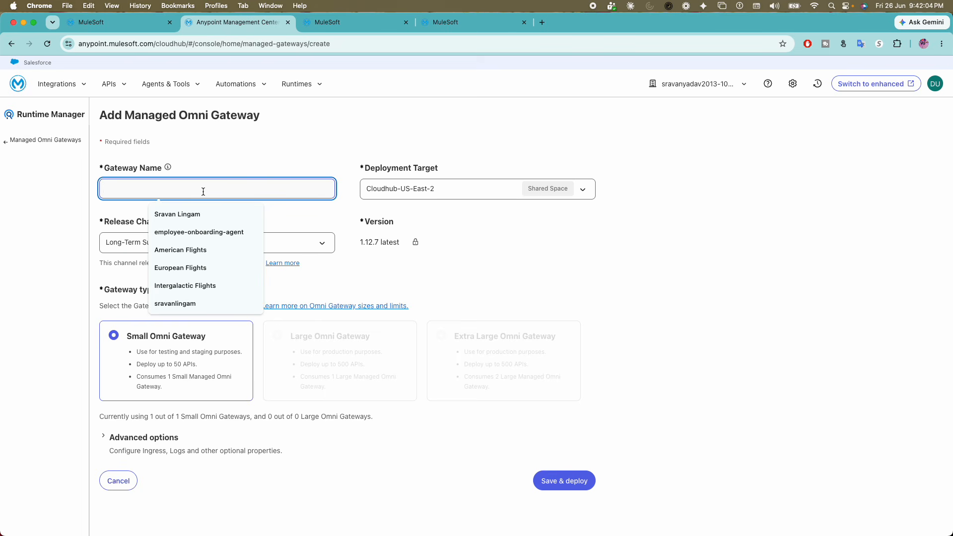
click(652, 316)
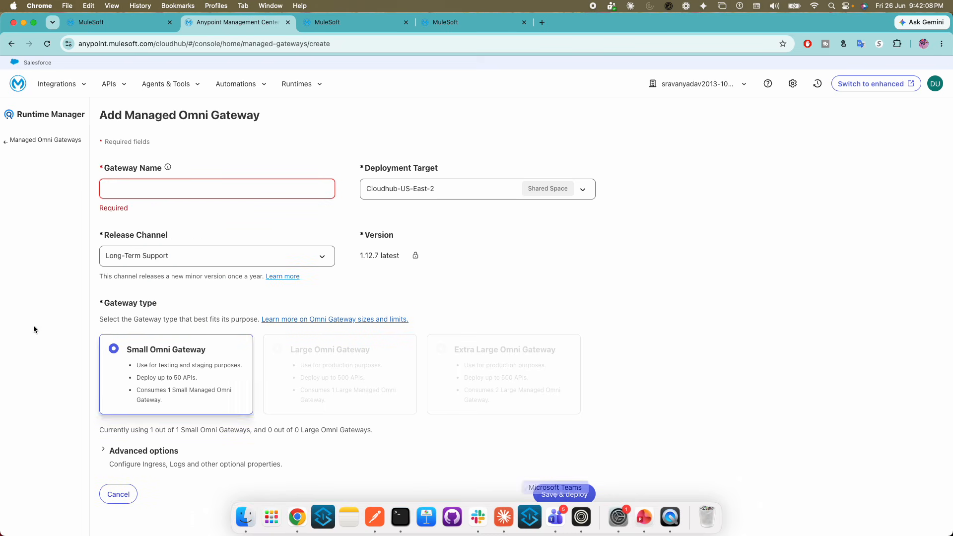
click(134, 187)
text(attend)
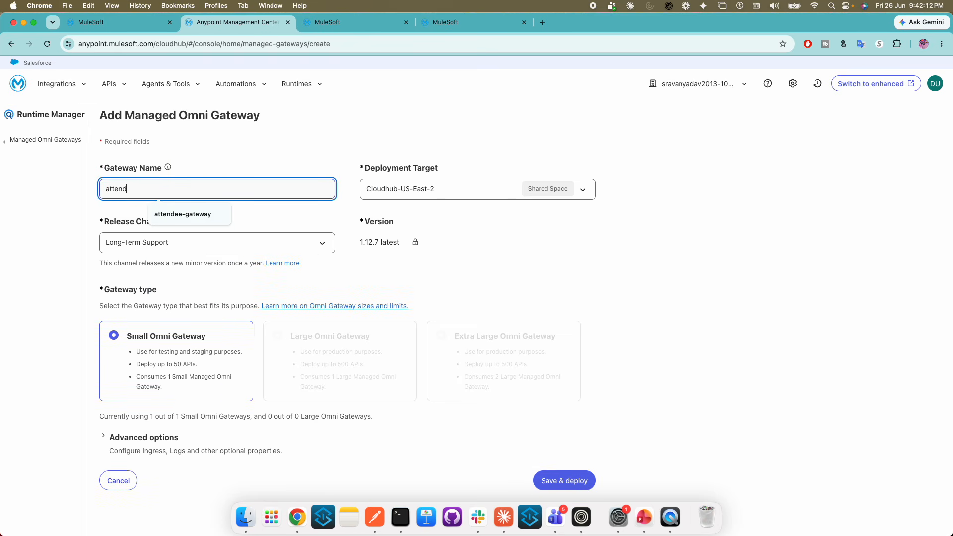
click(156, 221)
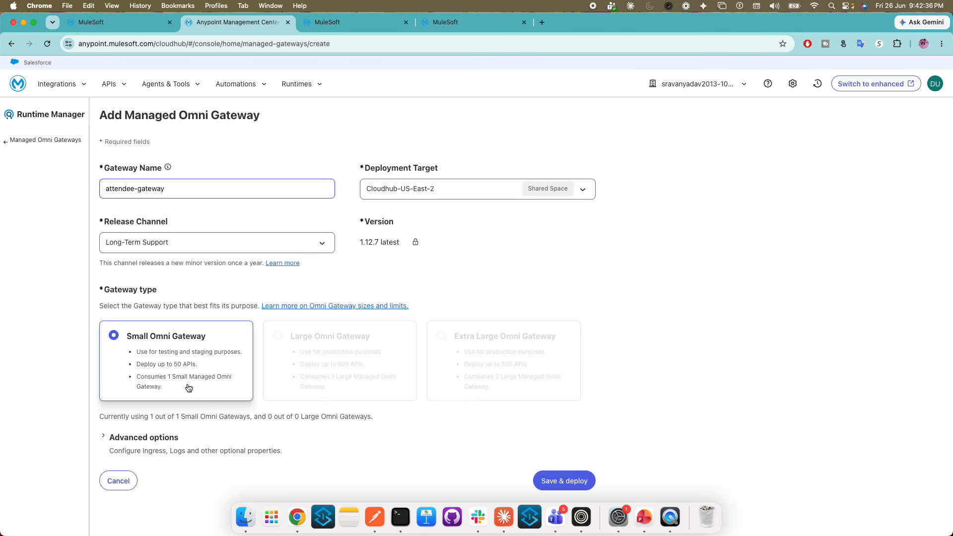
click(151, 438)
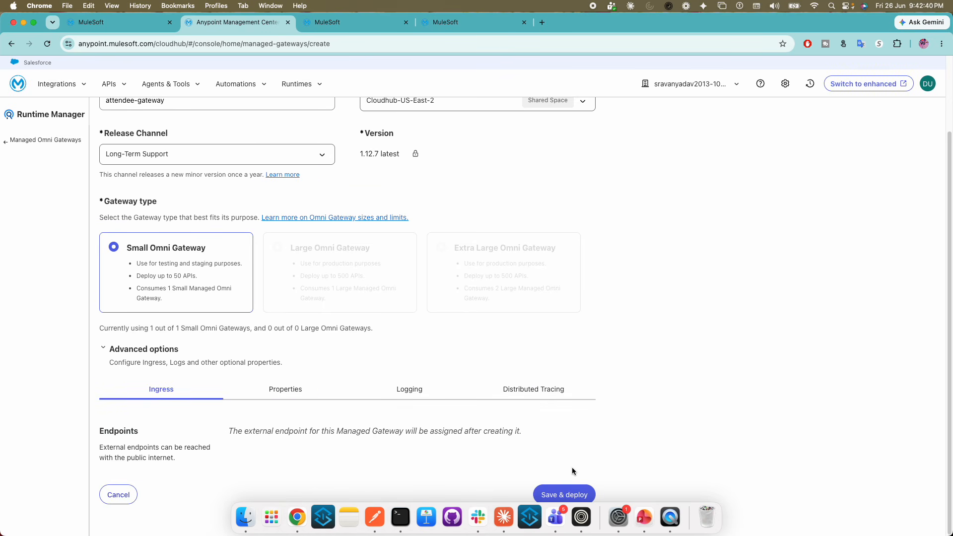
click(571, 489)
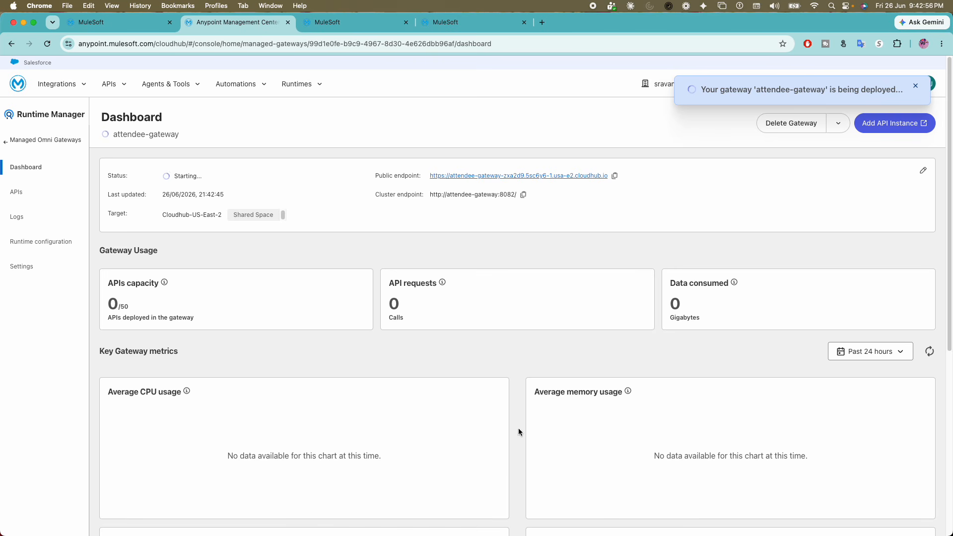
Check the public endpoint and the running status of attendee-gateway on its dashboard
click(376, 179)
click(376, 179)
drag(376, 179, 419, 180)
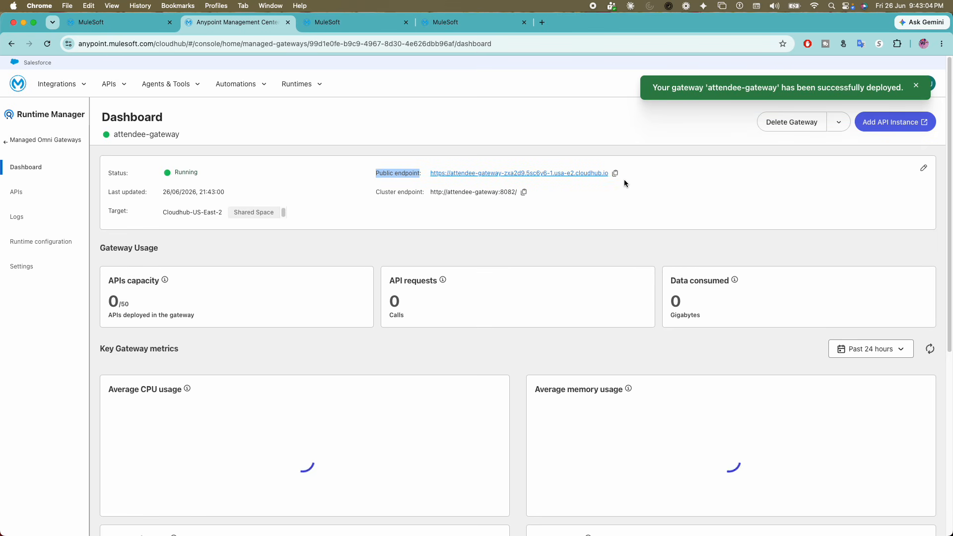
double_click(179, 172)
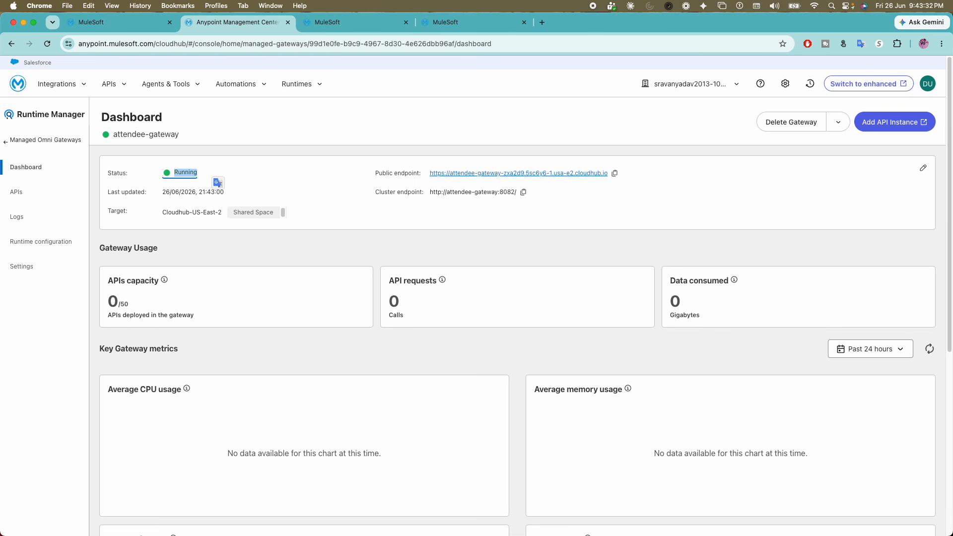
click(650, 6)
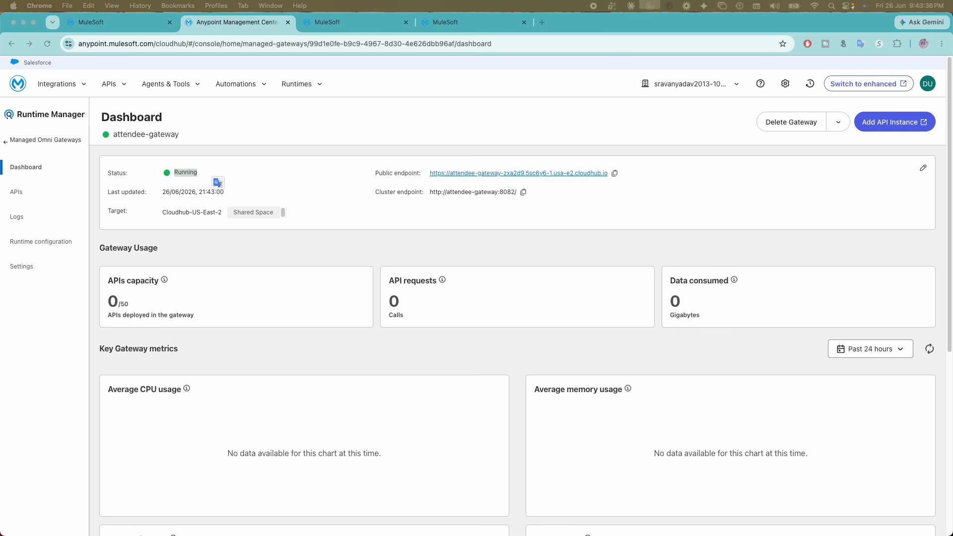
Switch to the MuleSoft Omni site, compare its Gateways list with the Runtime Manager dashboard, and open attendee-gateway
click(346, 25)
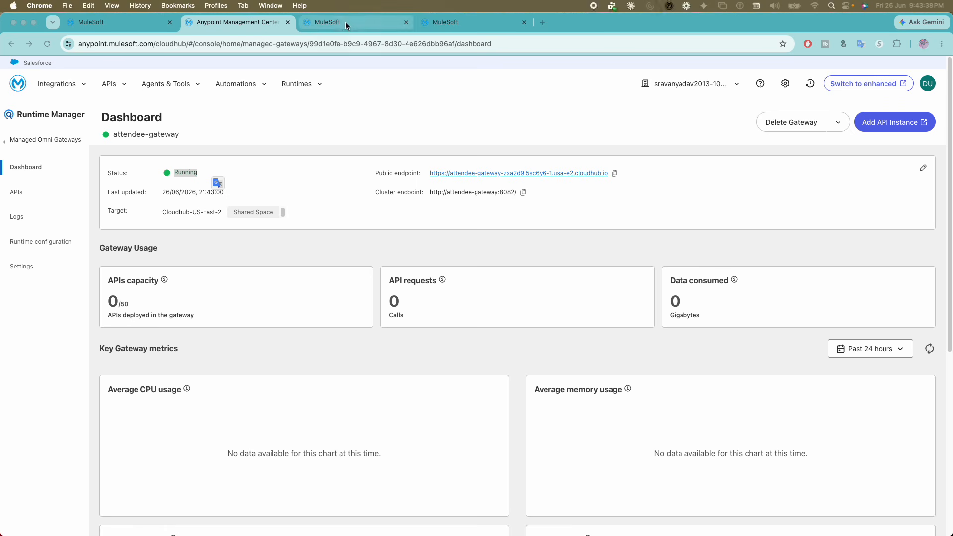
click(346, 23)
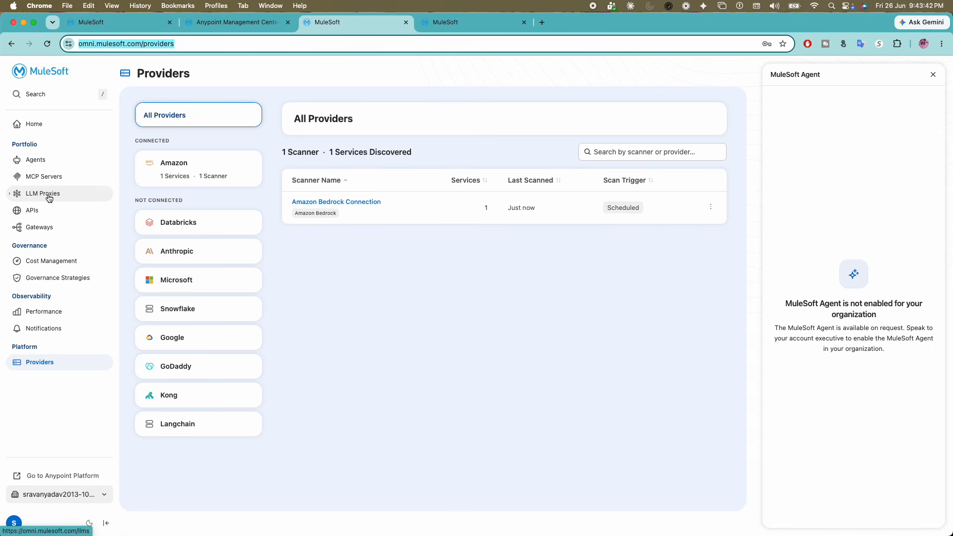
click(54, 228)
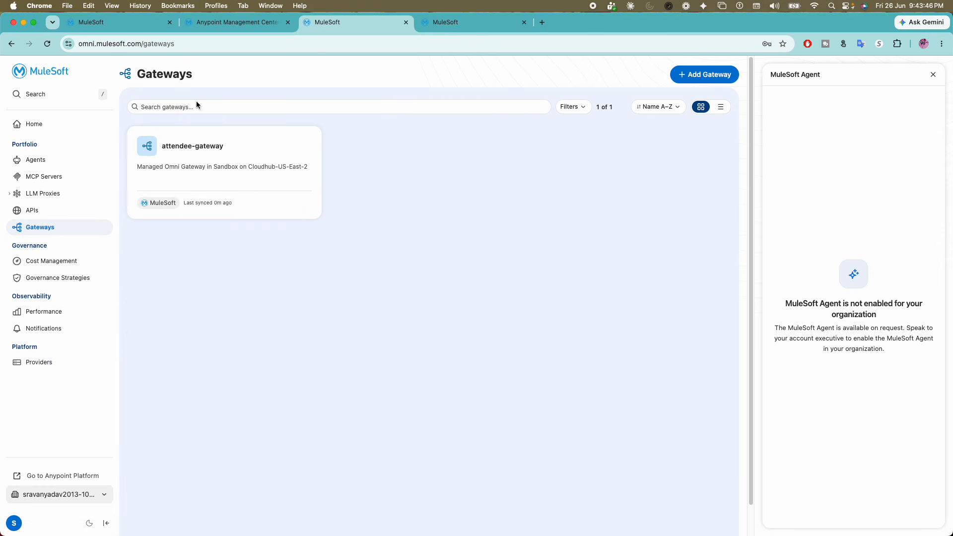
click(219, 23)
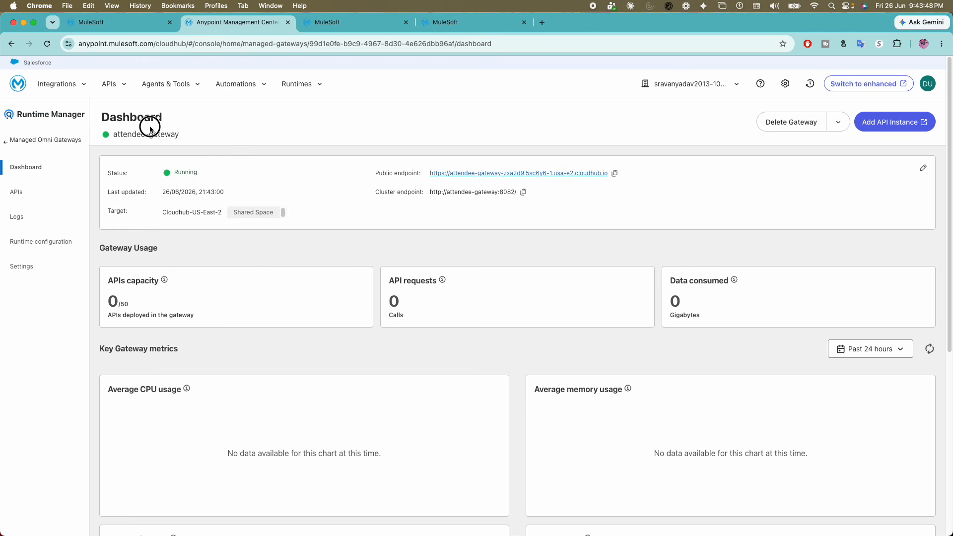
drag(109, 115, 202, 129)
click(327, 24)
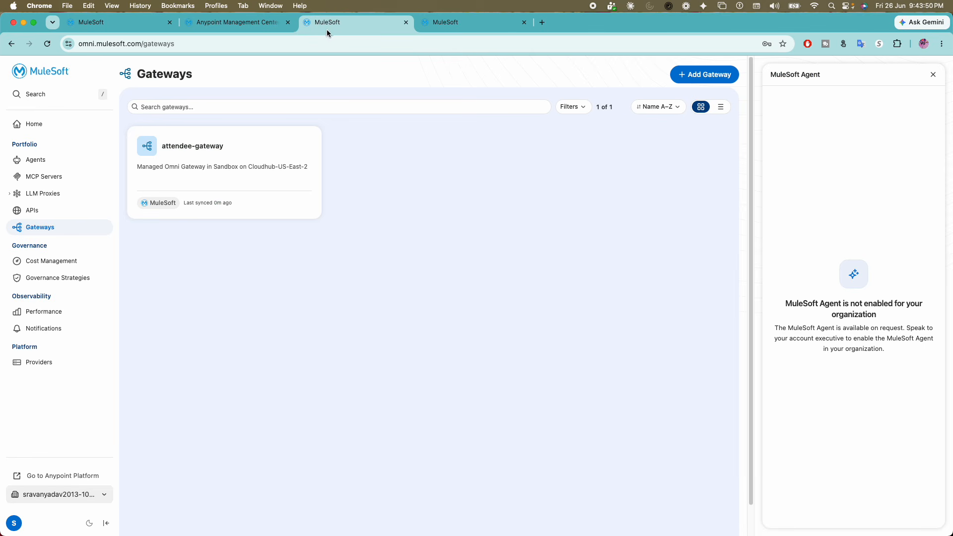
click(170, 147)
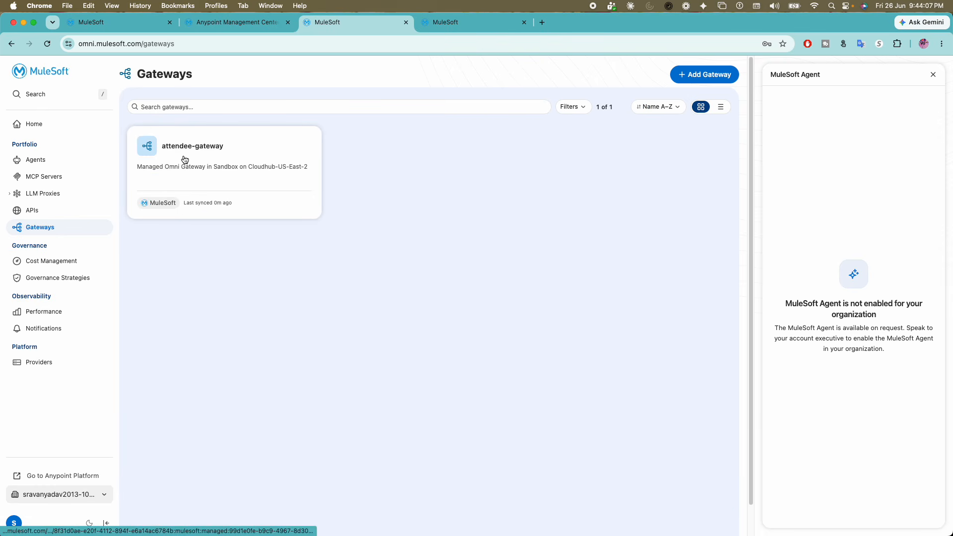
click(185, 159)
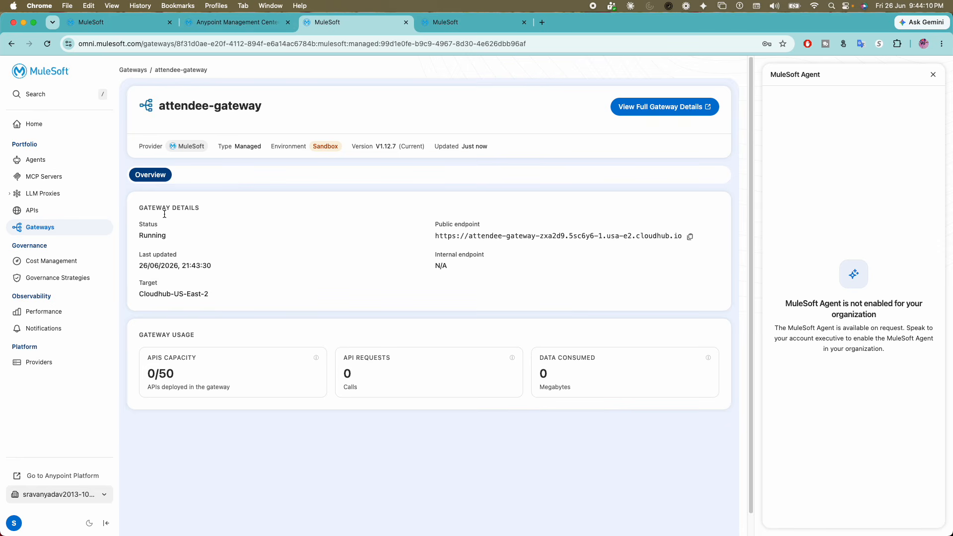
Review the public endpoint in the gateway details and the APIs capacity in the gateway usage
click(439, 234)
click(442, 226)
drag(137, 359, 219, 375)
click(167, 379)
drag(159, 375, 194, 376)
click(200, 394)
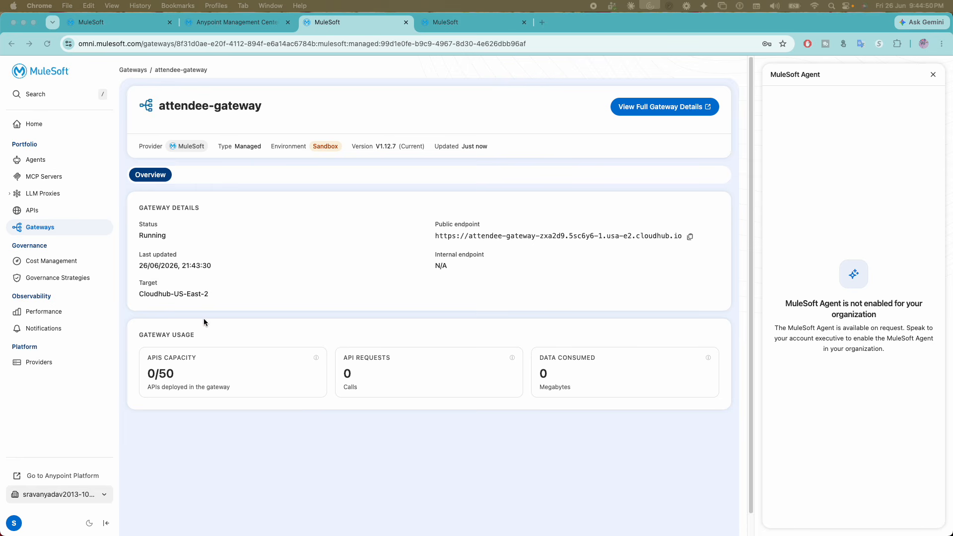
Browse the MCP Servers catalog, search it for "salesforce" and open the Salesforce SObject All server
click(46, 182)
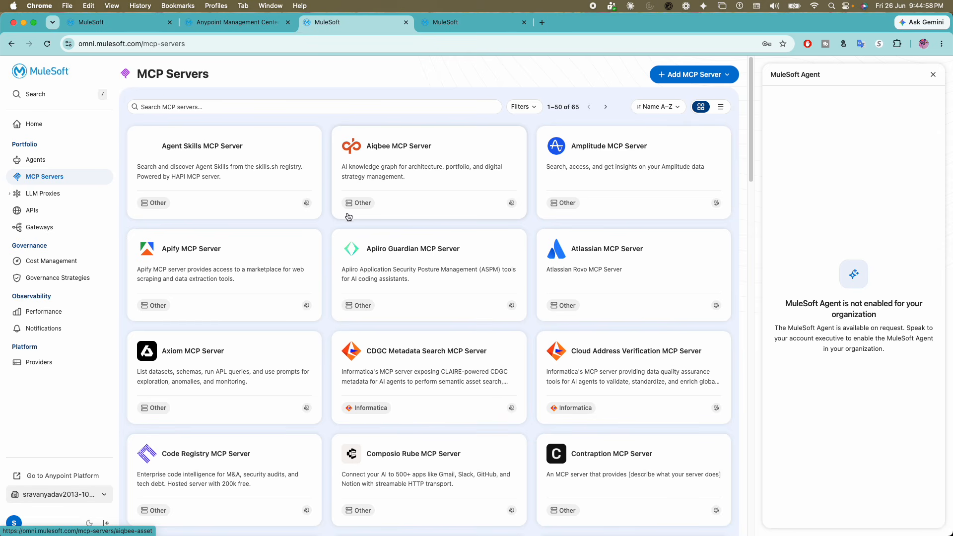
scroll(409, 238, down, 5)
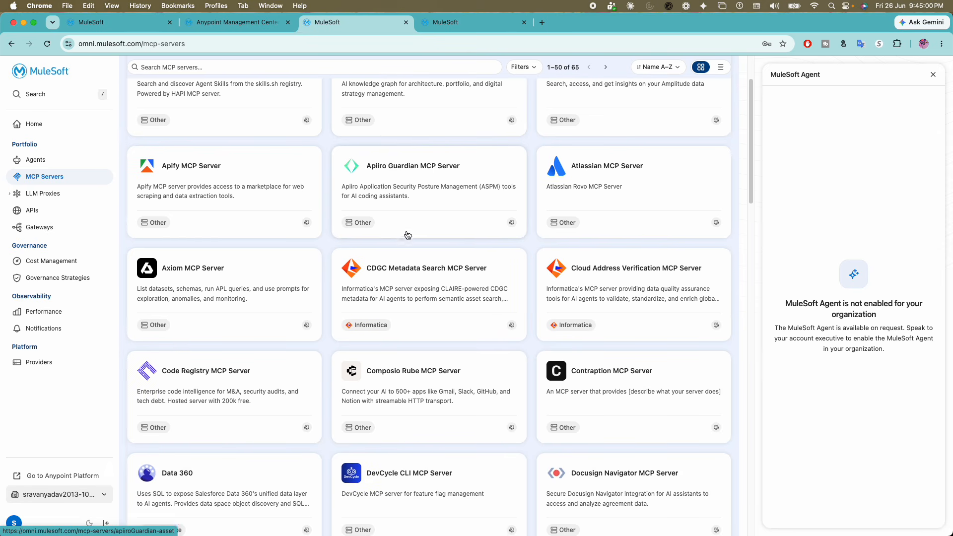
scroll(438, 255, down, 15)
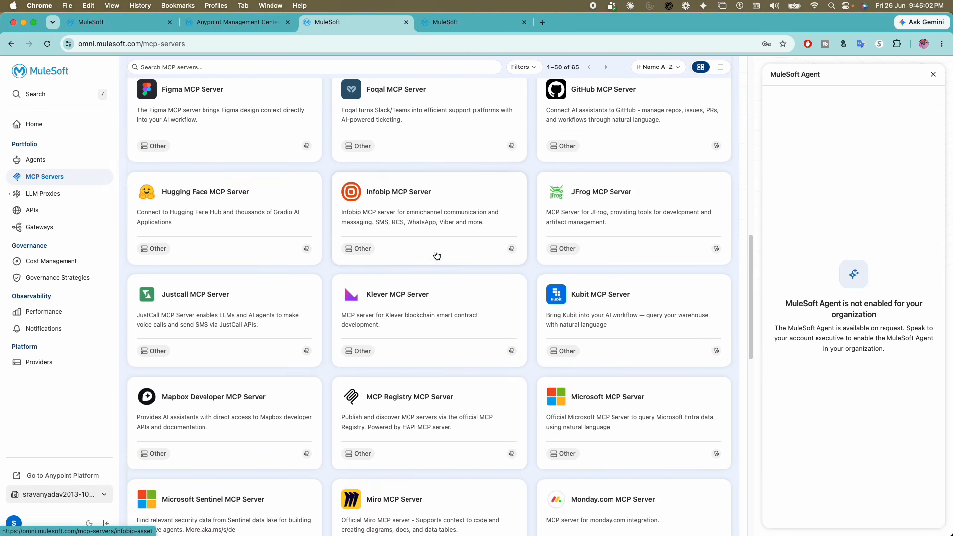
scroll(437, 256, down, 5)
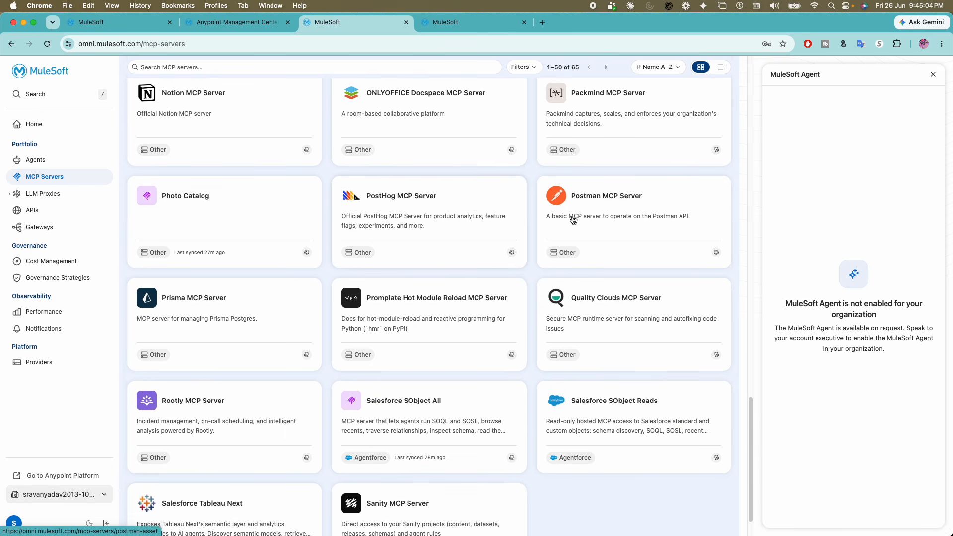
scroll(615, 207, up, 20)
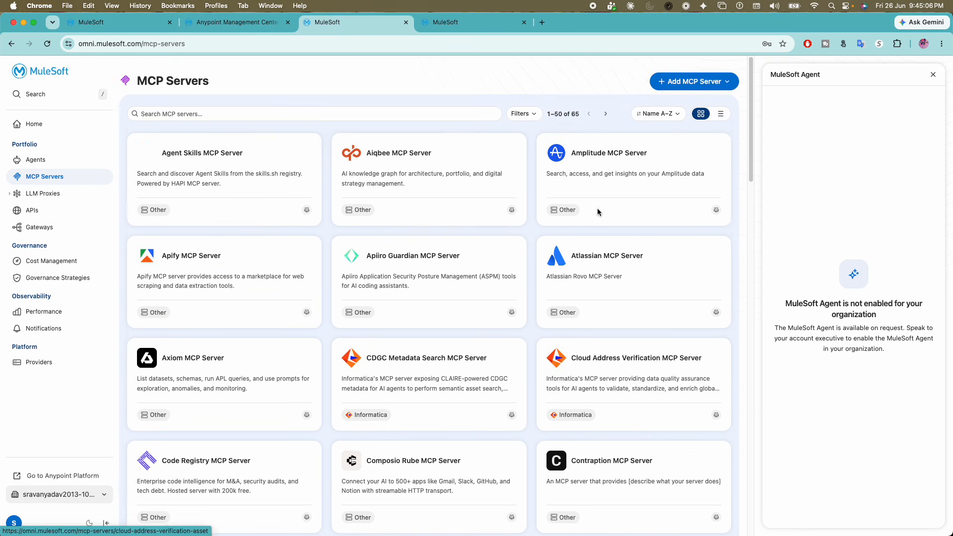
click(230, 109)
text(s)
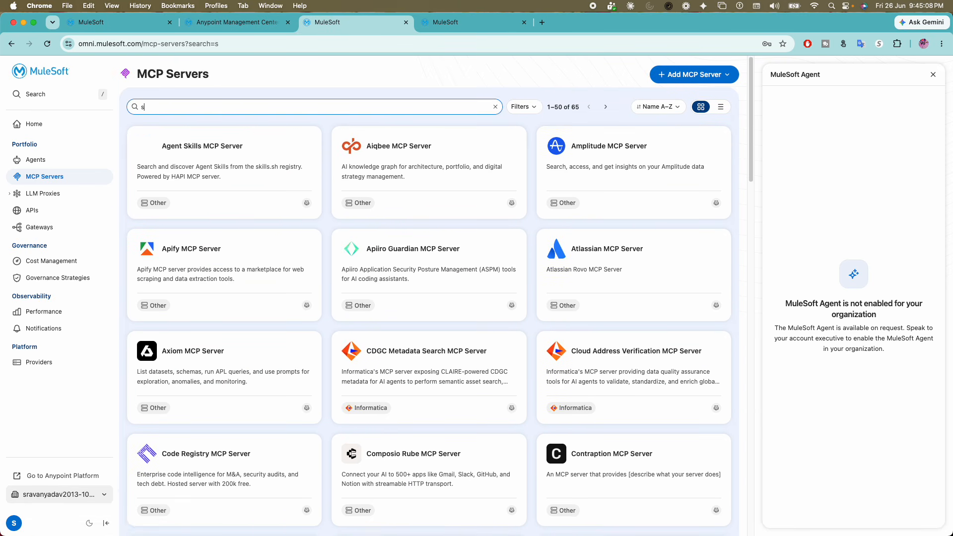
text(alesforce)
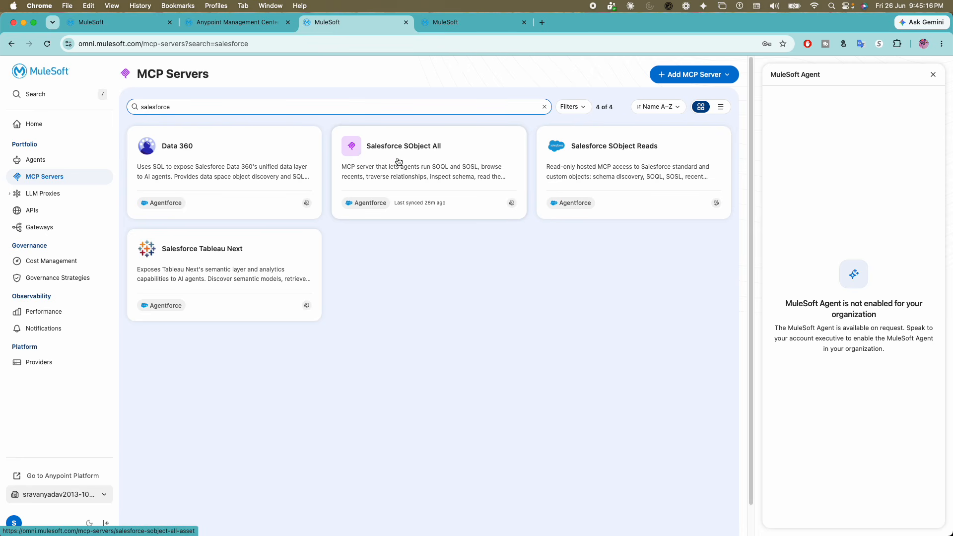
click(399, 162)
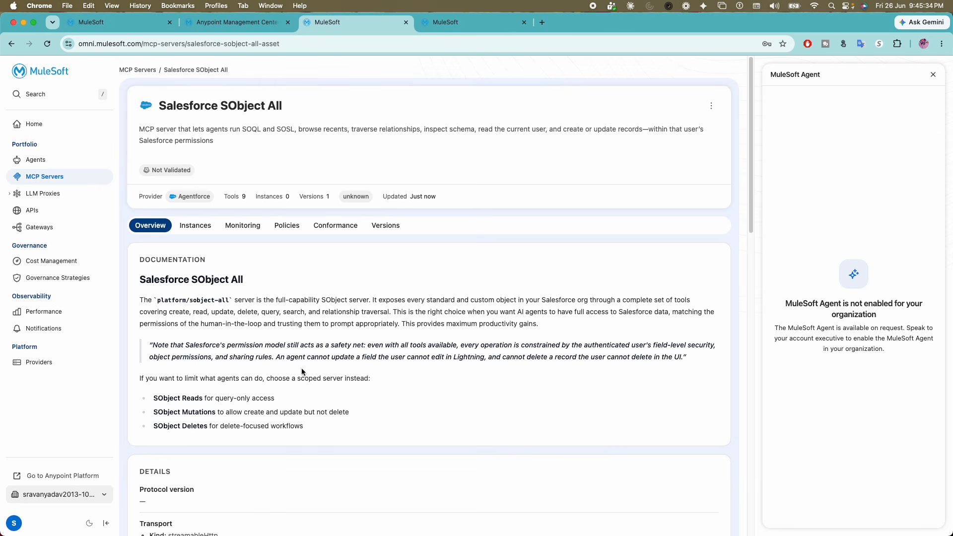
Read the Salesforce SObject All documentation, including its server description, transport details and capabilities
scroll(188, 324, down, 1)
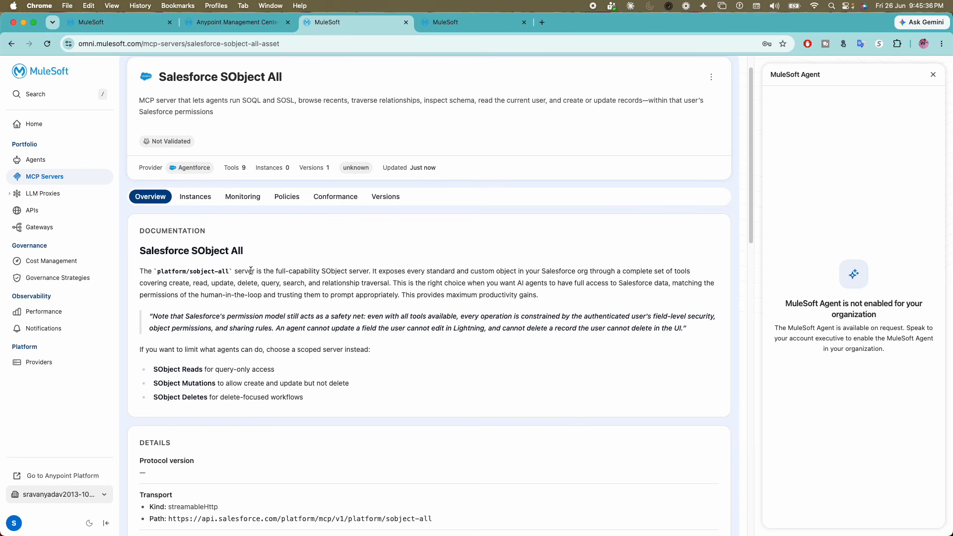
drag(234, 272, 334, 282)
double_click(322, 272)
click(358, 272)
scroll(510, 281, down, 2)
scroll(510, 278, down, 4)
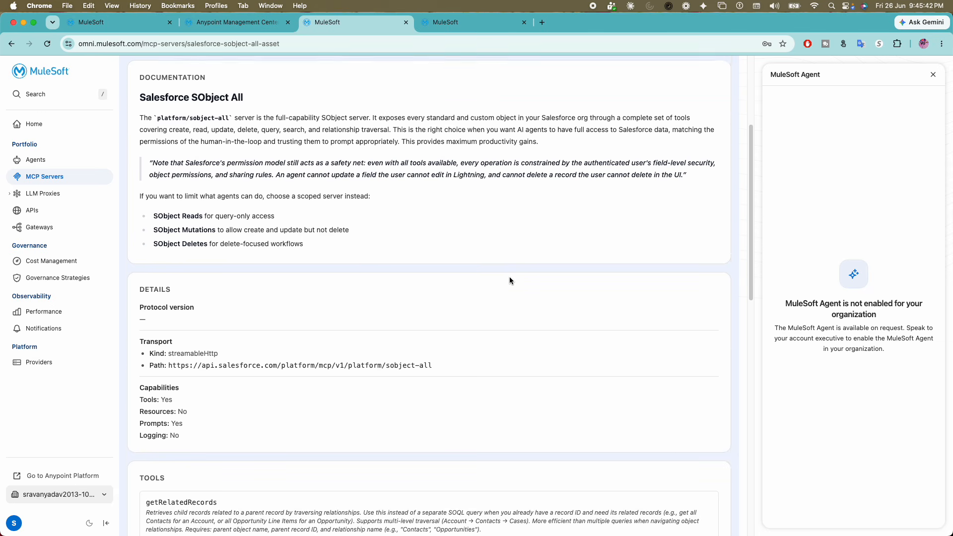
Examine the transport path and tool descriptions of Salesforce SObject All, including getRelatedRecords, listRecentSobjectRecords and soqlQuery
drag(181, 326, 437, 323)
scroll(284, 343, down, 6)
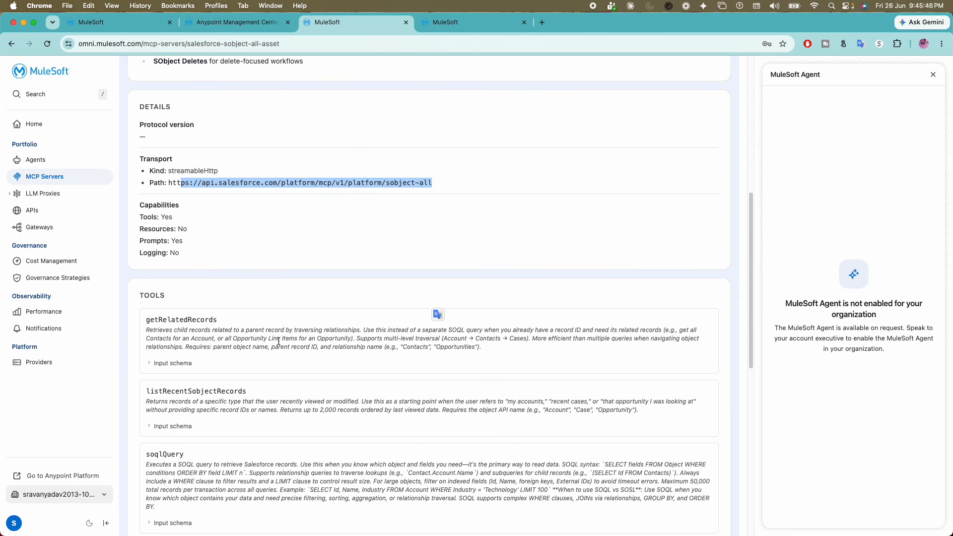
drag(140, 242, 195, 240)
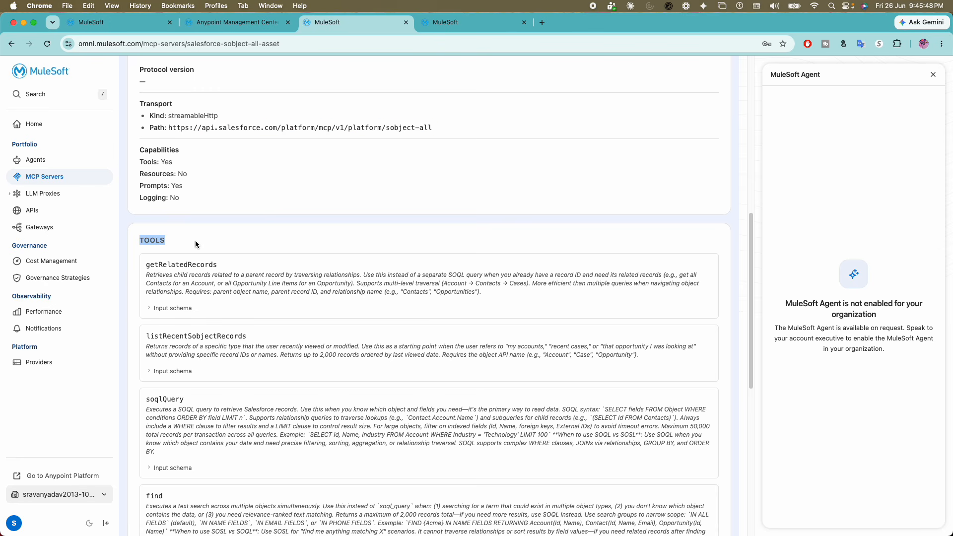
double_click(207, 265)
scroll(218, 260, down, 4)
double_click(194, 213)
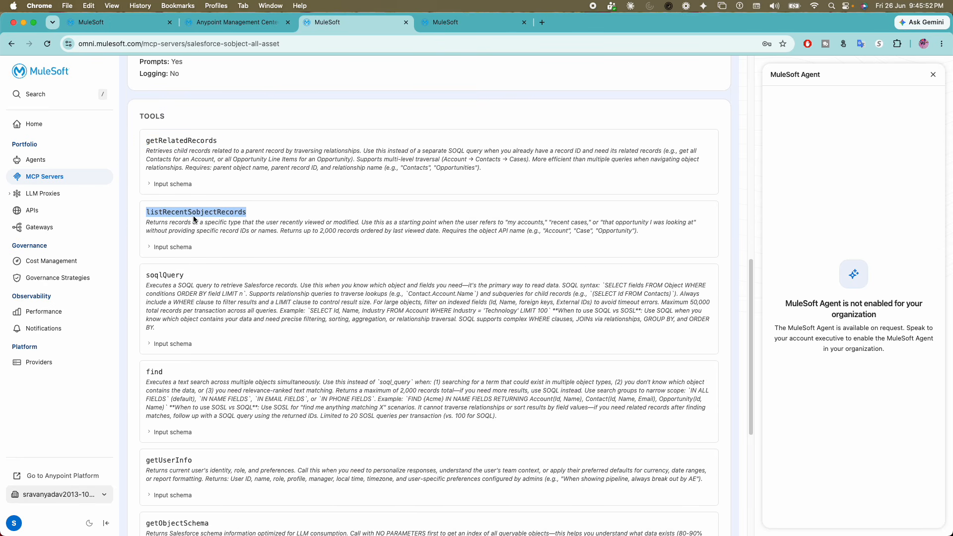
double_click(166, 275)
scroll(171, 277, down, 1)
scroll(164, 233, down, 5)
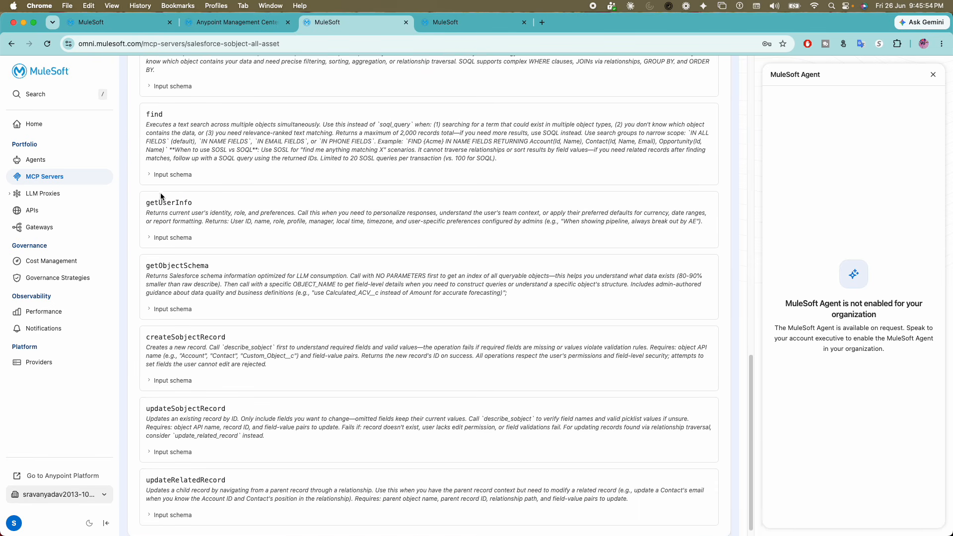
scroll(189, 234, up, 20)
scroll(269, 269, down, 15)
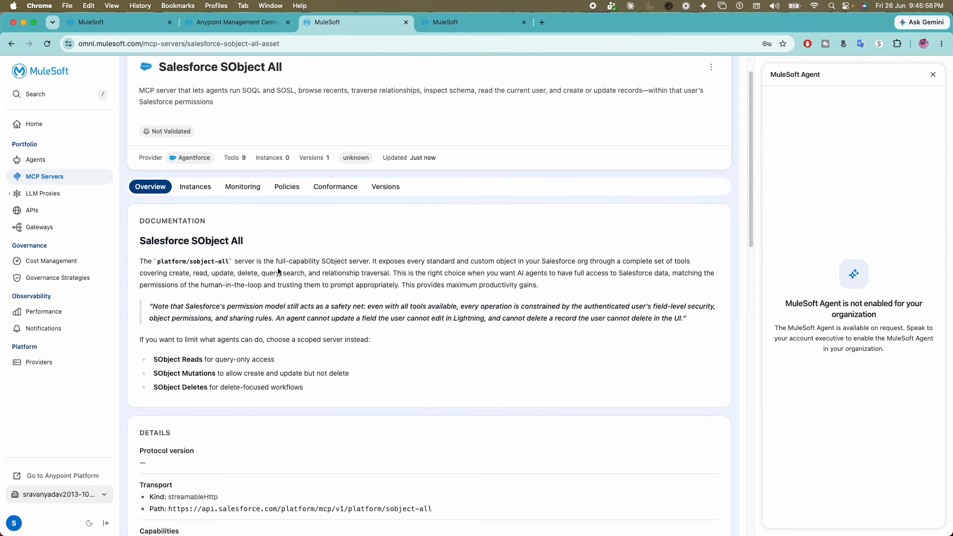
Compare the Salesforce SObject All tool list with the server's documentation, transport details and capabilities
drag(144, 160, 189, 166)
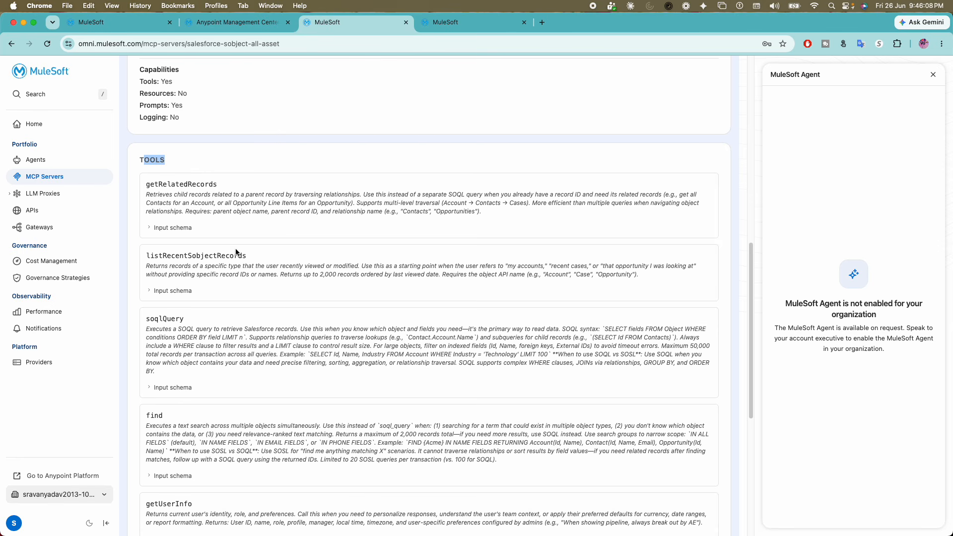
scroll(267, 281, up, 4)
scroll(269, 286, up, 3)
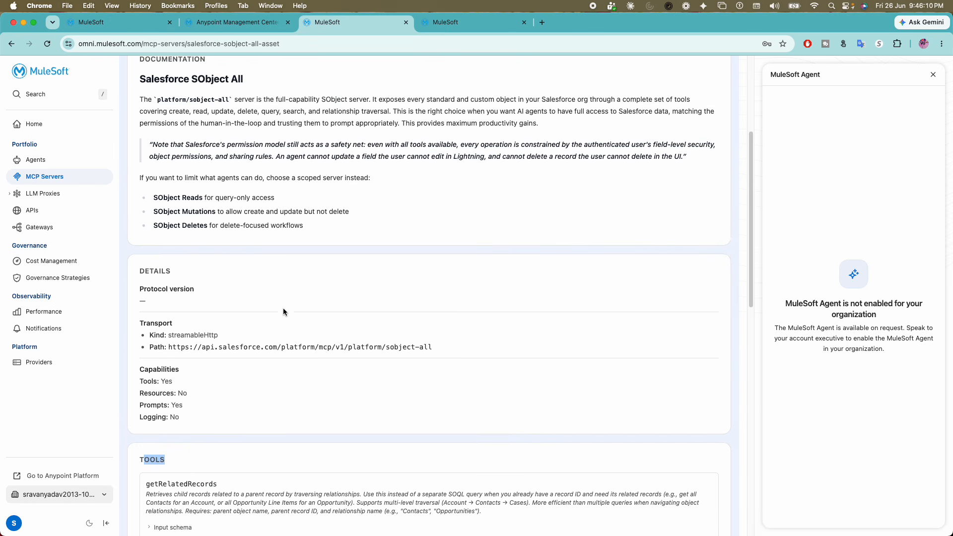
scroll(278, 358, down, 15)
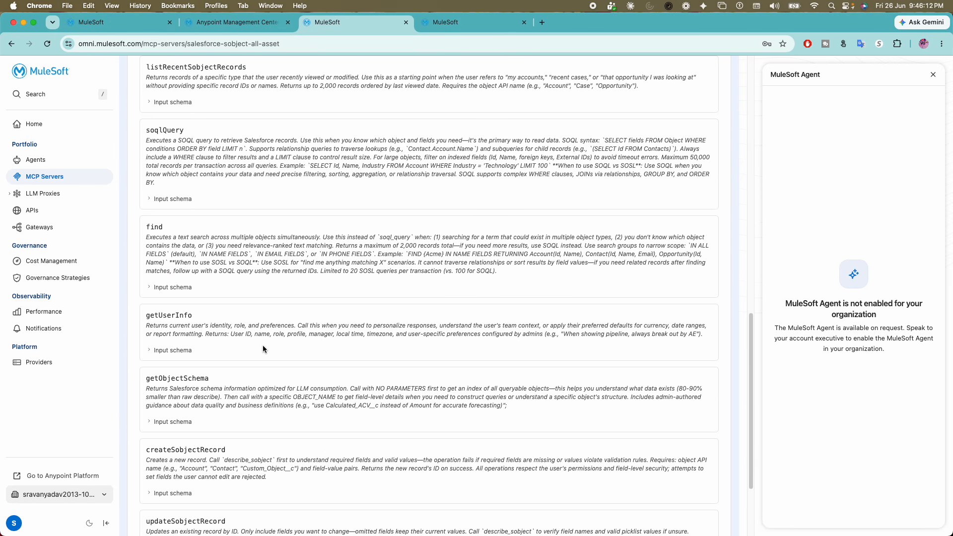
scroll(169, 318, up, 10)
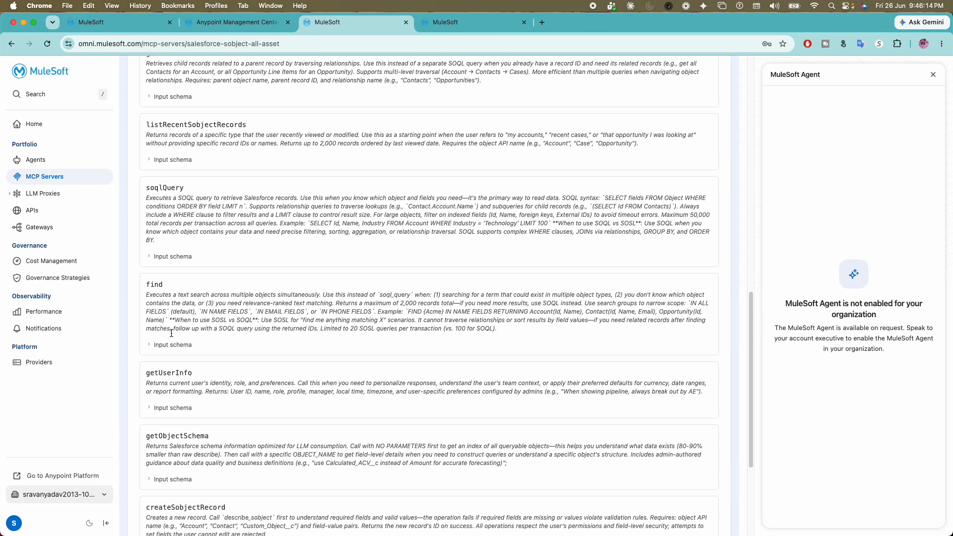
scroll(152, 261, up, 1)
double_click(156, 308)
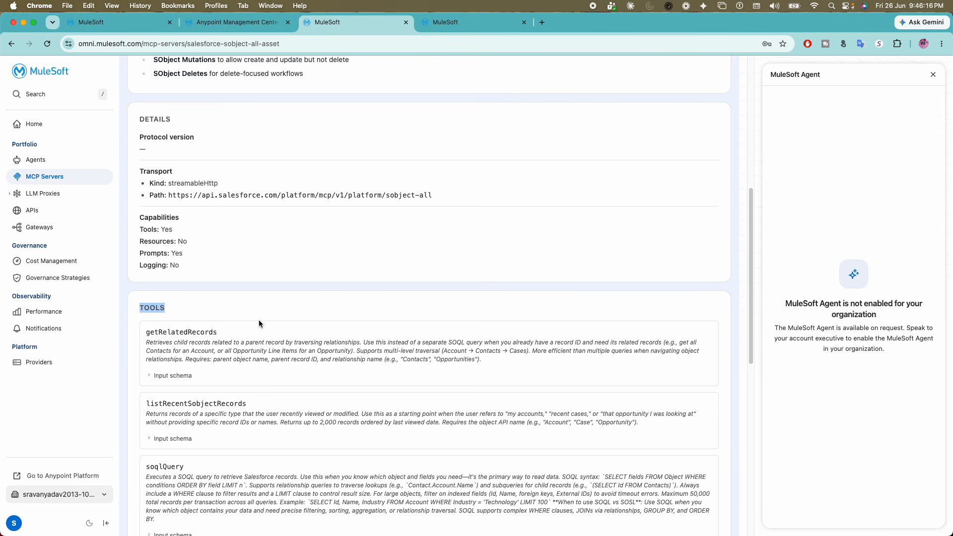
scroll(263, 324, down, 8)
scroll(266, 328, up, 20)
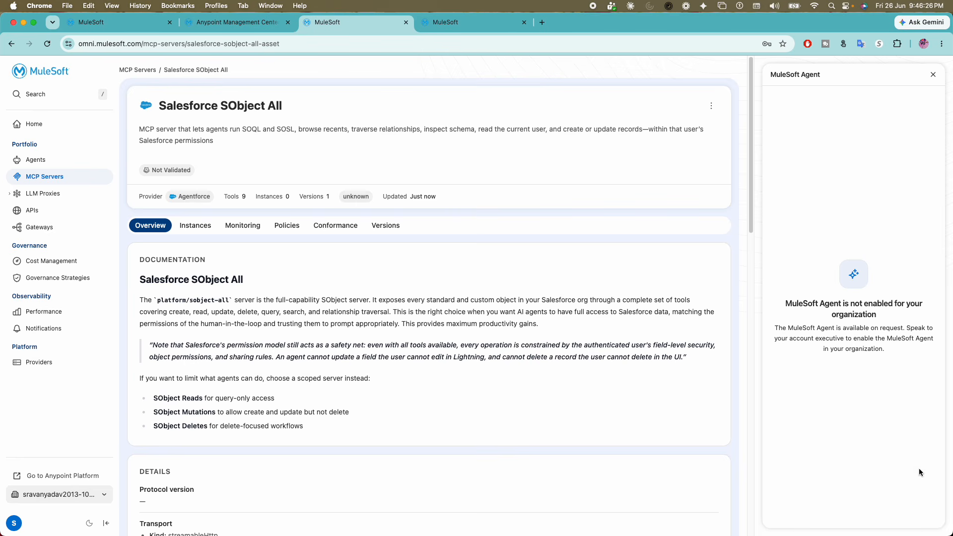
scroll(480, 398, down, 8)
scroll(487, 405, down, 5)
scroll(491, 409, up, 20)
Check the MCP server's instances, monitoring, policies and conformance information, and return to its overview
click(196, 226)
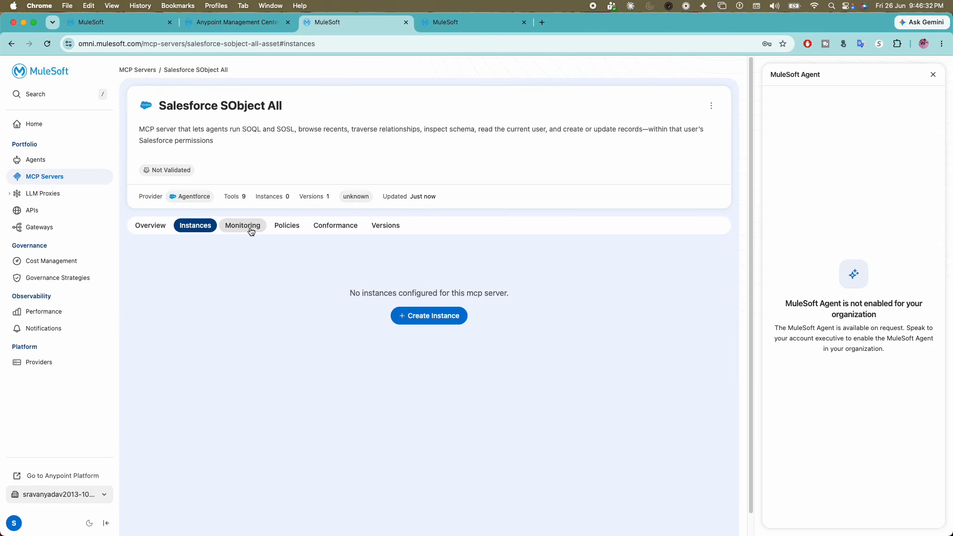
click(243, 226)
click(287, 229)
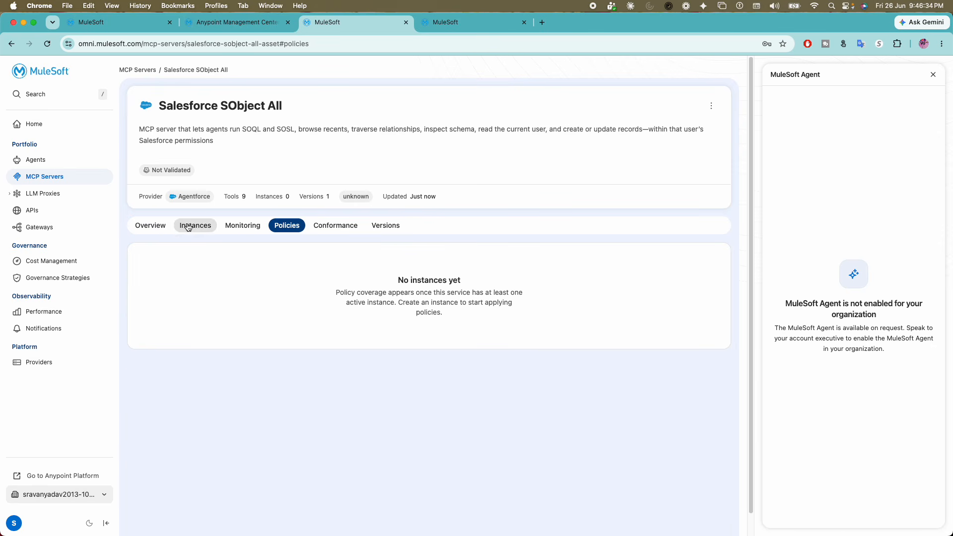
click(187, 227)
click(334, 226)
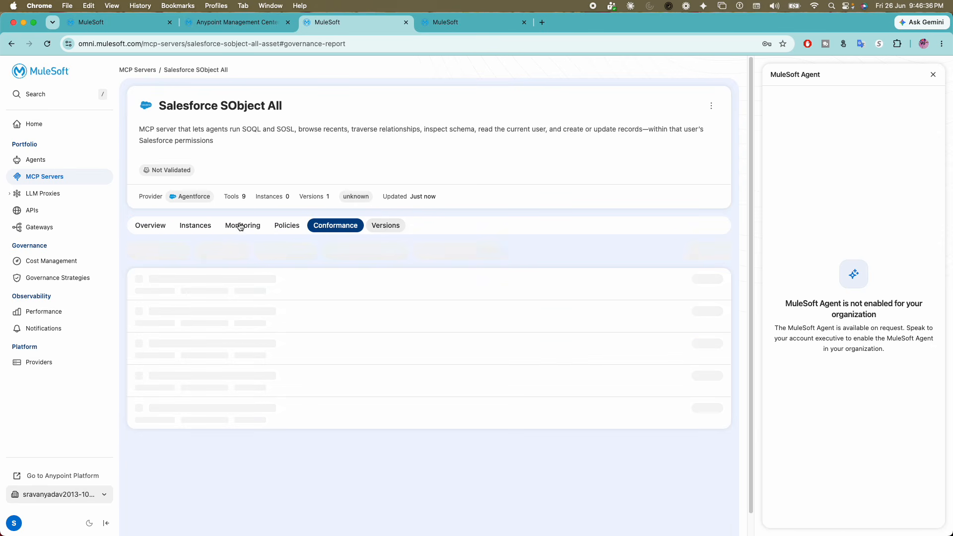
click(148, 226)
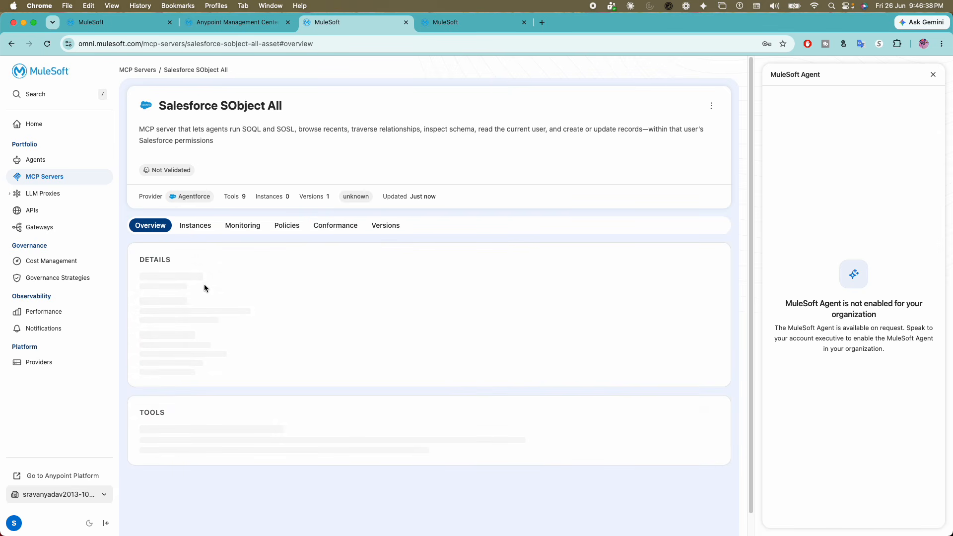
Review the Salesforce endpoint path in the MCP server's transport details
scroll(298, 305, down, 6)
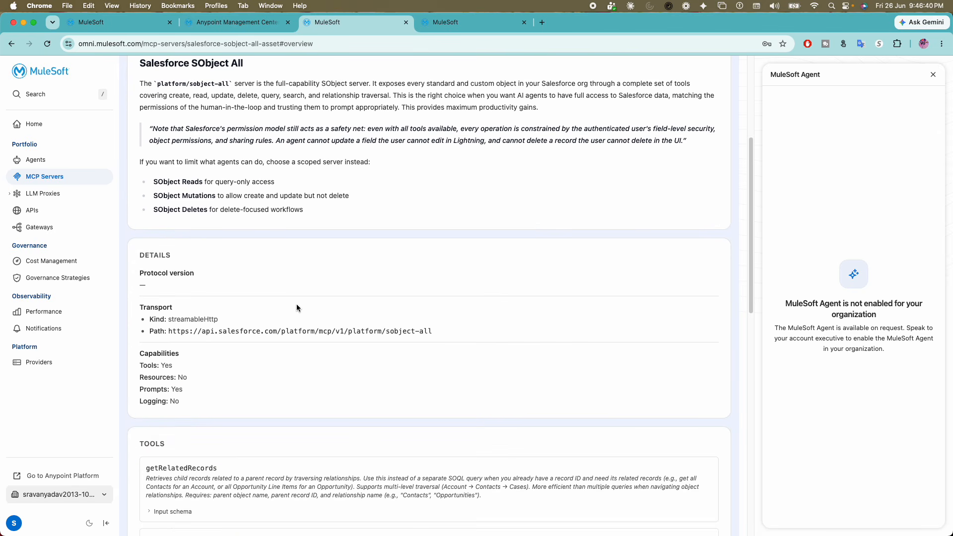
triple_click(300, 327)
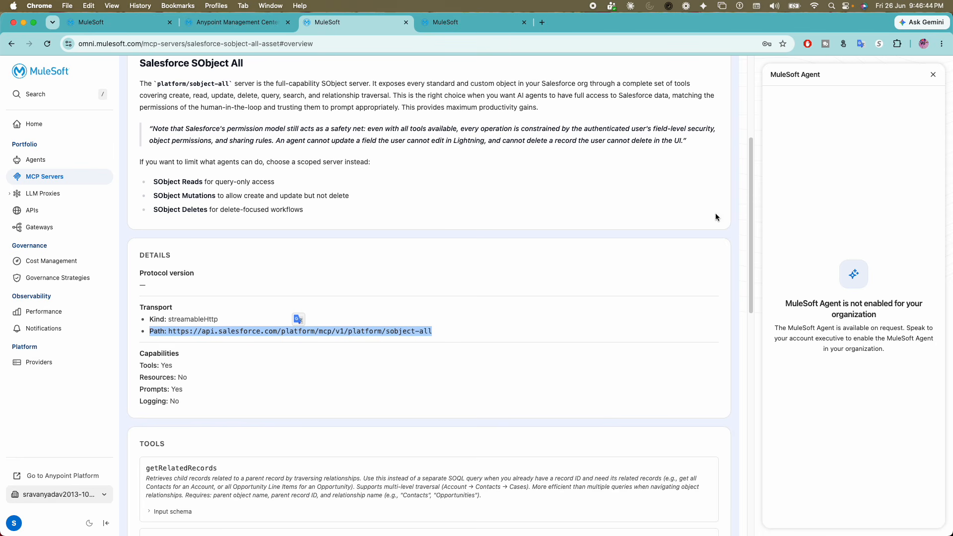
scroll(561, 255, up, 8)
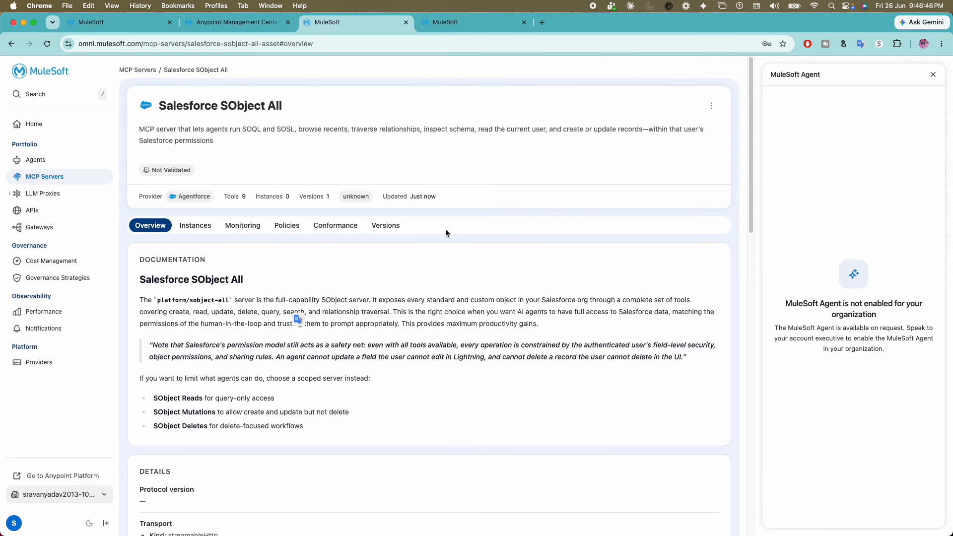
Start a managed instance of the MCP server in the Sandbox environment and assign attendee-gateway as its Omni Gateway
click(194, 227)
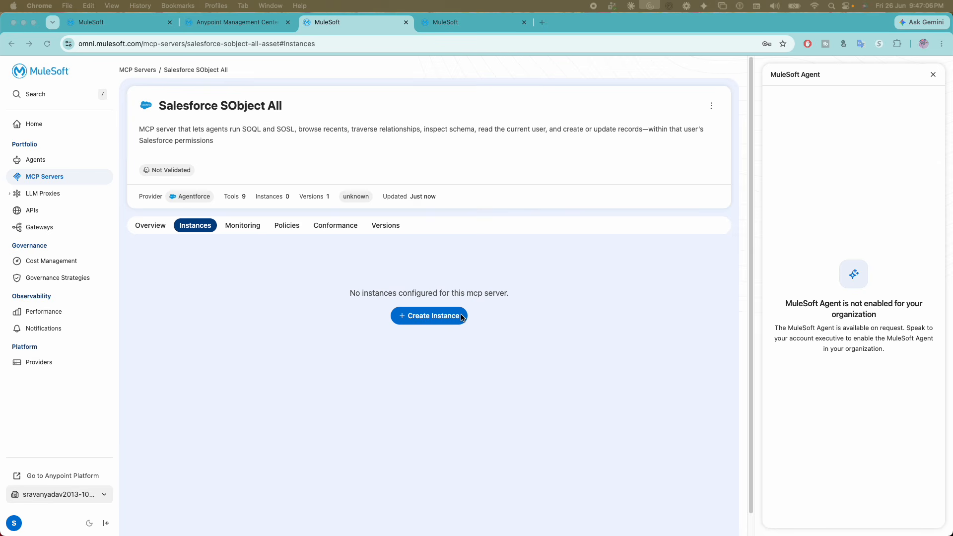
click(428, 317)
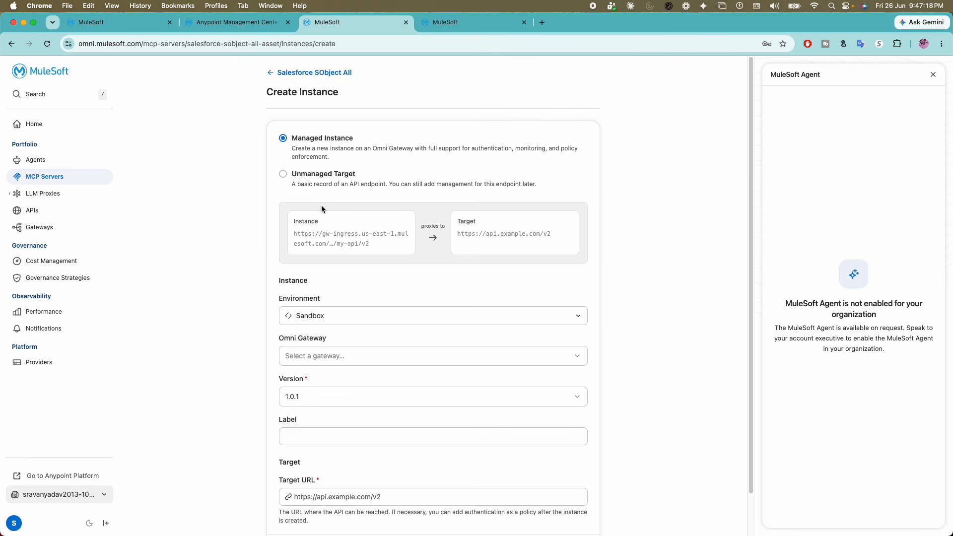
scroll(238, 277, down, 2)
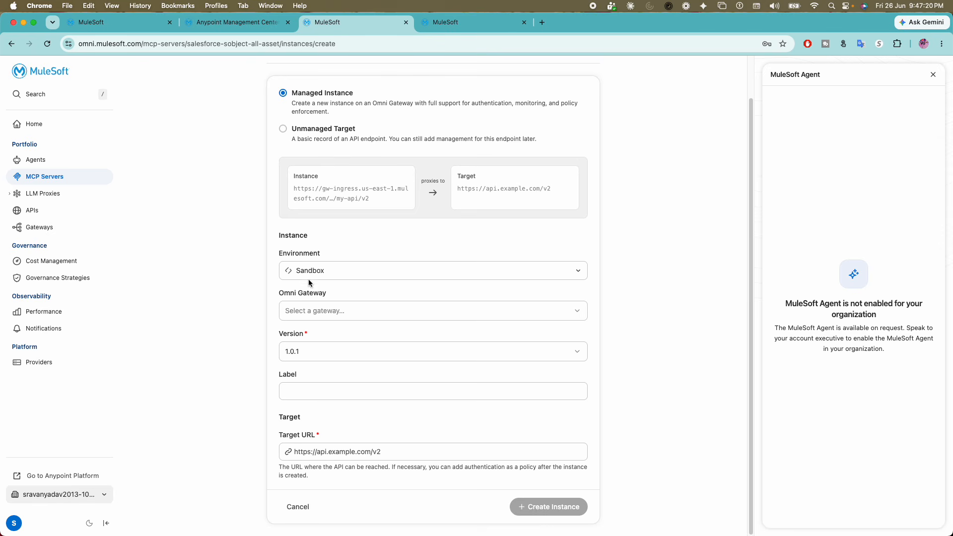
click(348, 274)
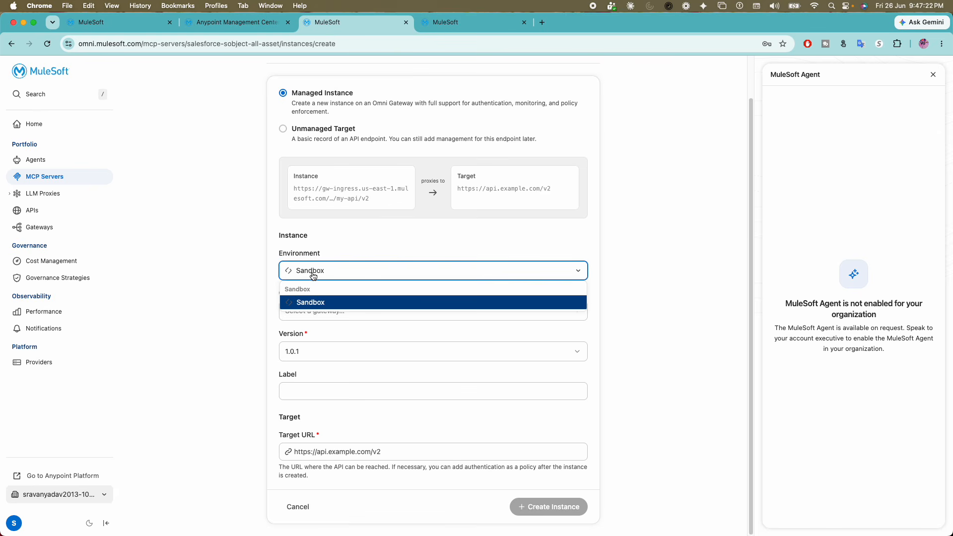
click(240, 280)
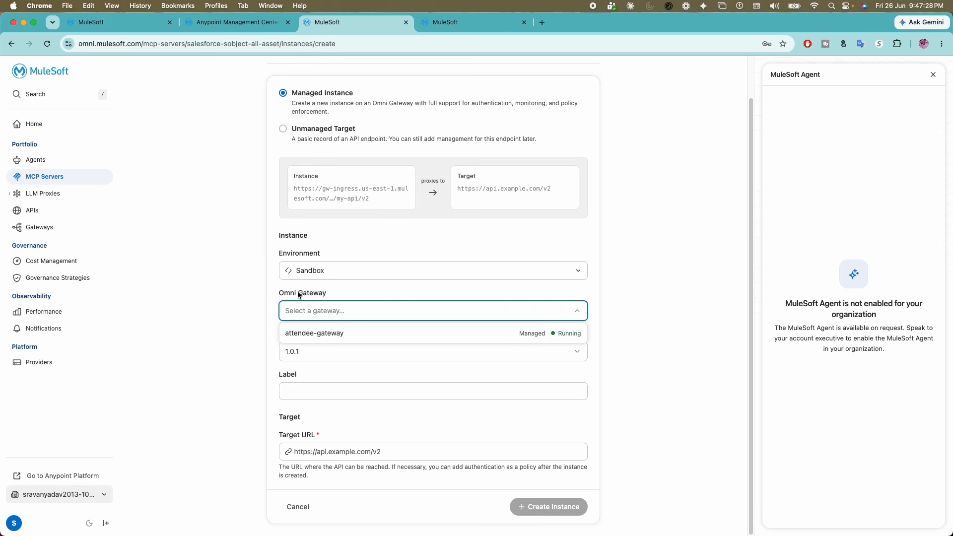
drag(278, 293, 331, 299)
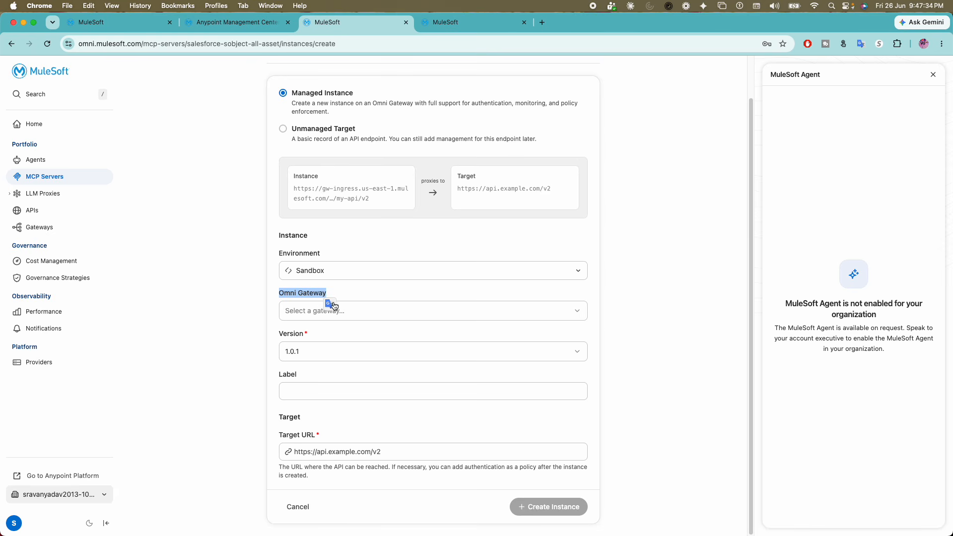
click(313, 312)
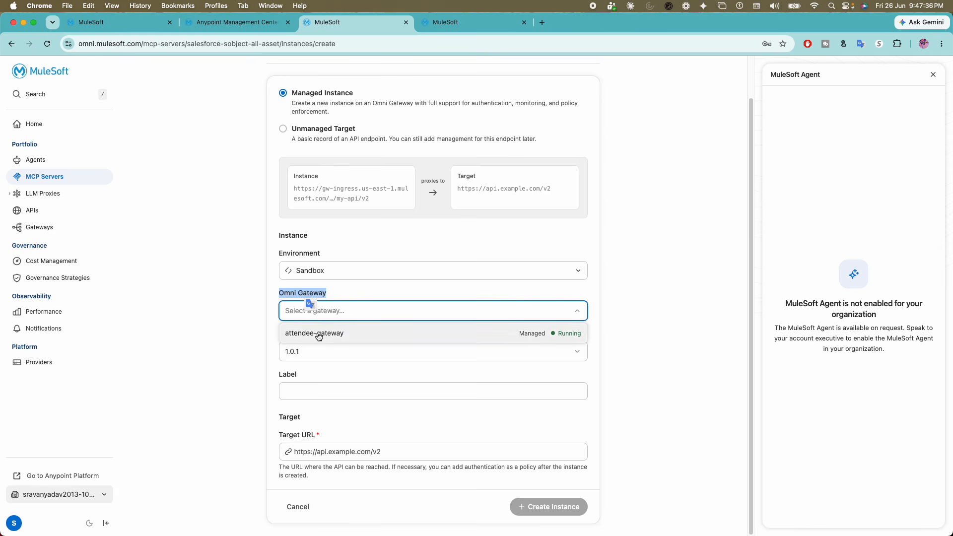
click(318, 336)
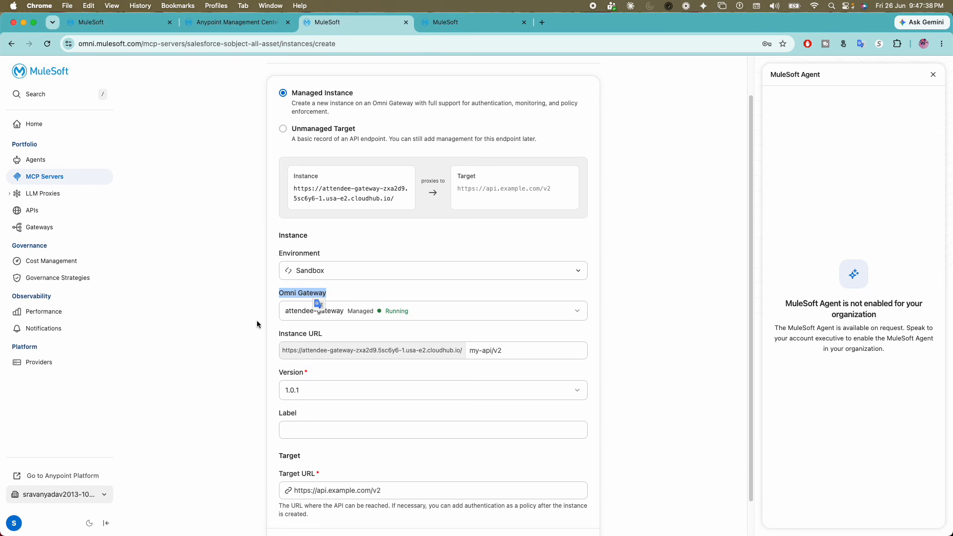
Set the path of the instance URL on attendee-gateway to headless-360-all
drag(281, 353, 467, 351)
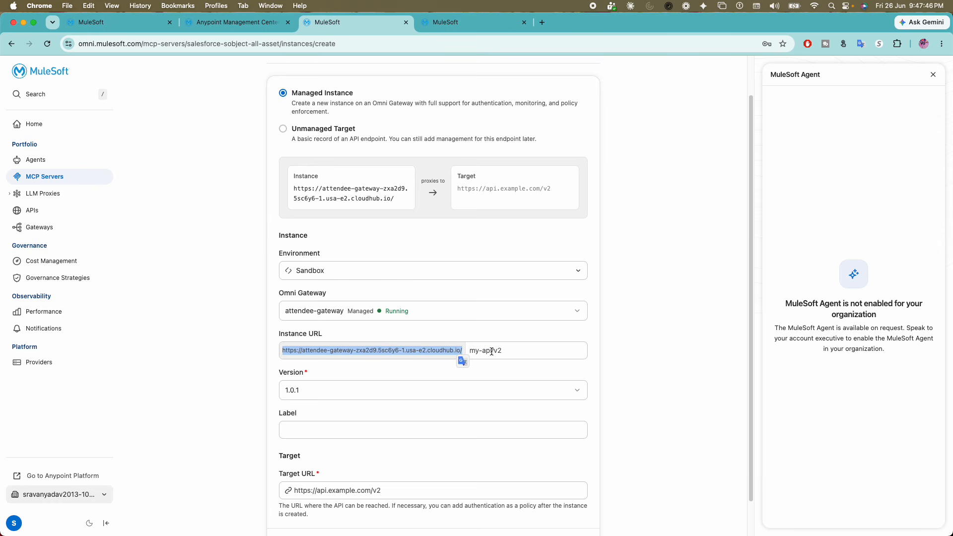
click(492, 352)
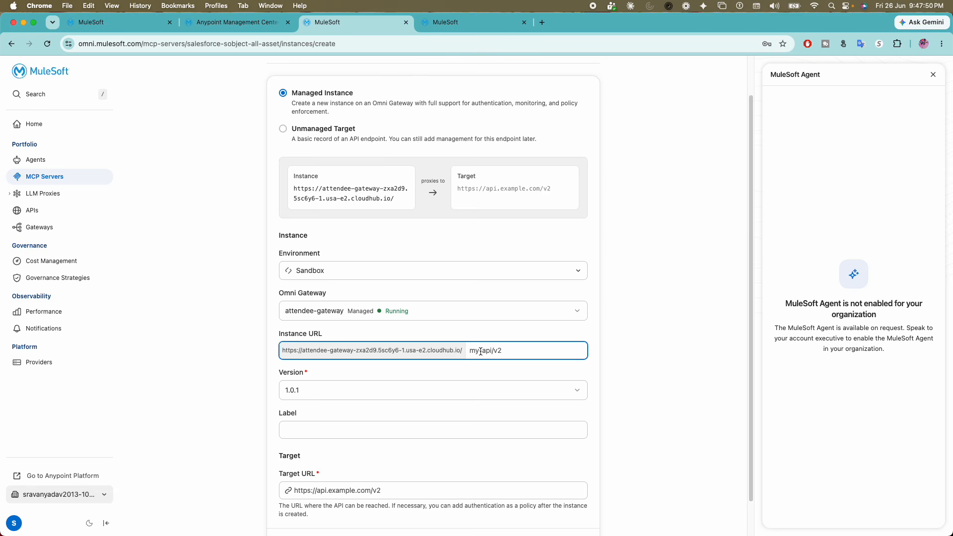
text(he)
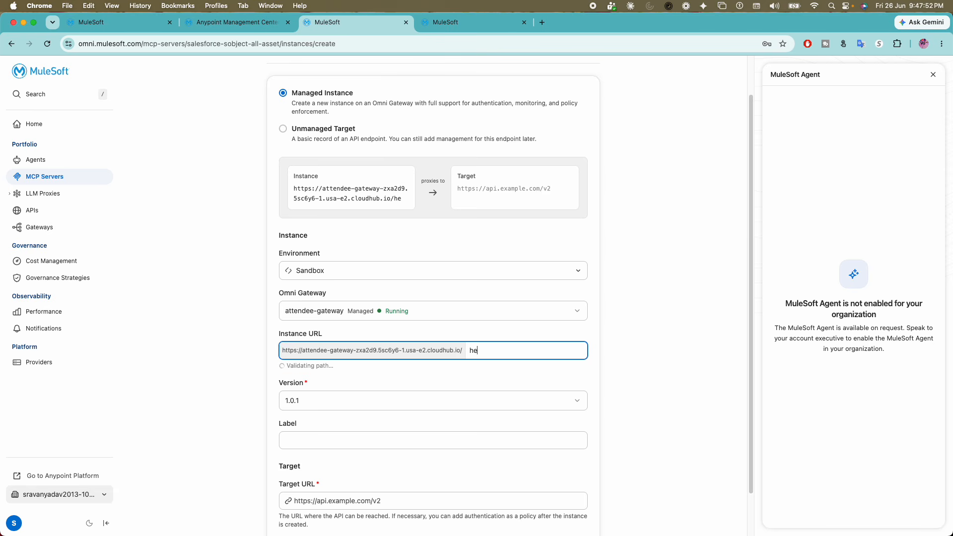
text(adless-)
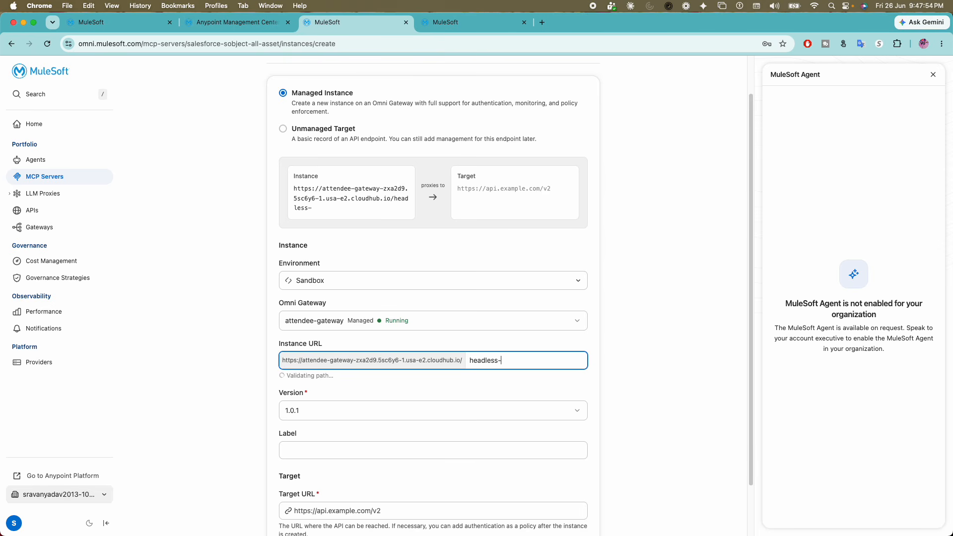
text(360-all)
click(666, 343)
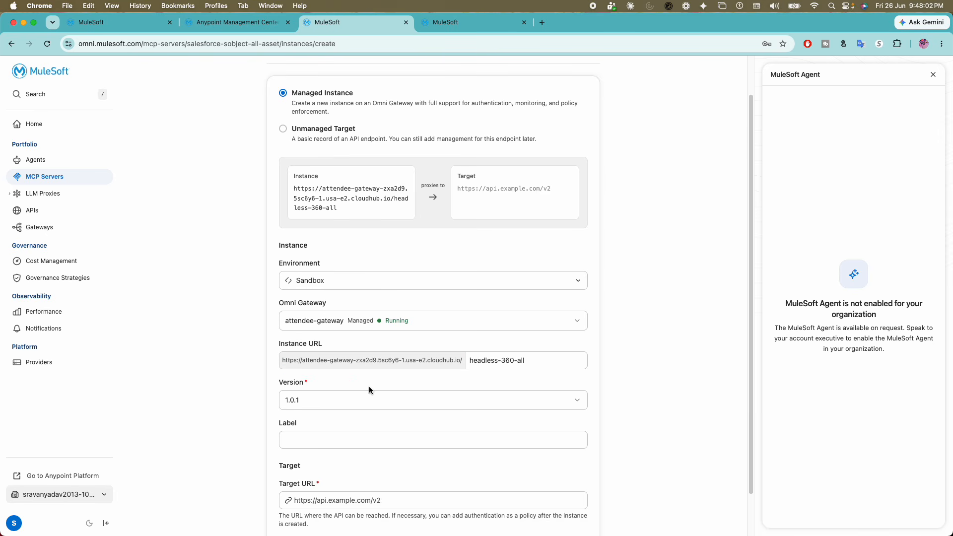
Label the new MCP server instance "Headless 360"
scroll(369, 387, down, 2)
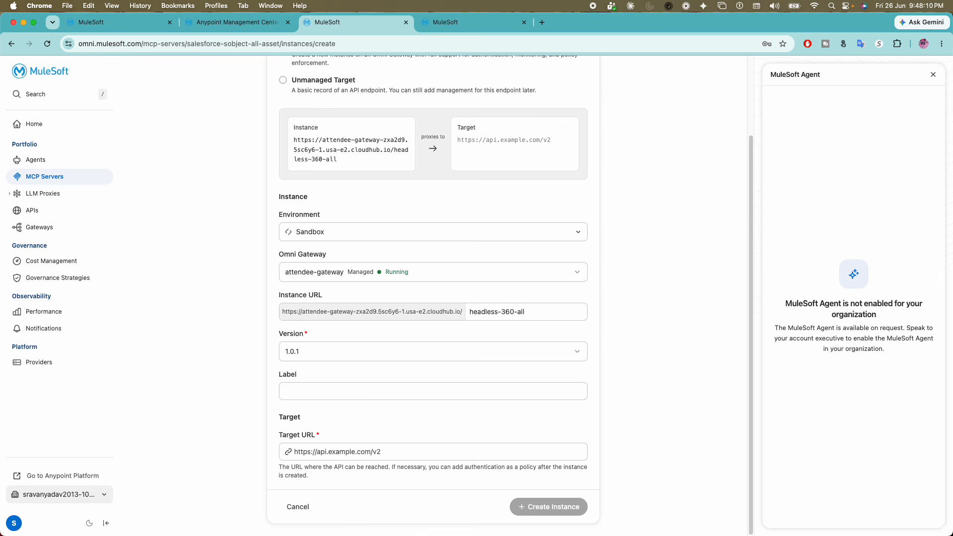
click(456, 394)
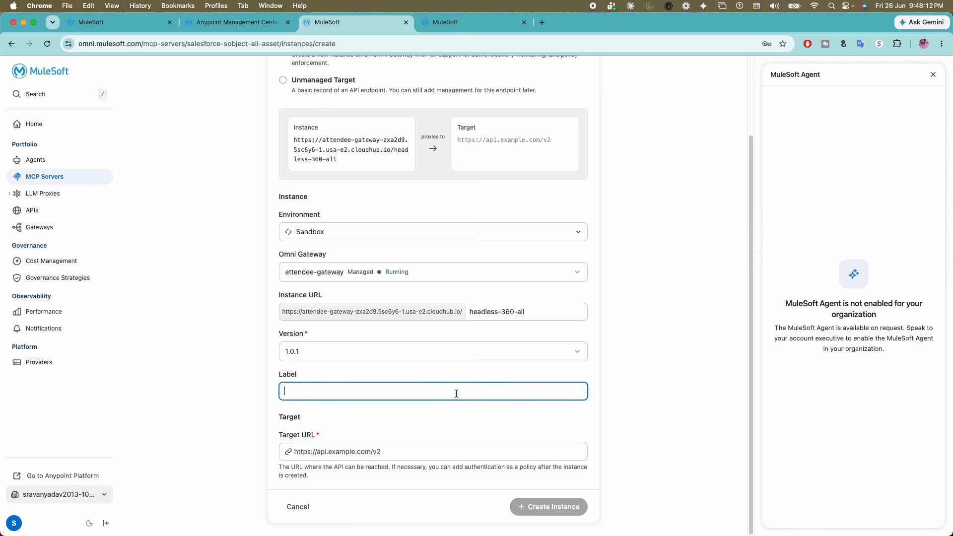
text(Headless 360)
click(422, 451)
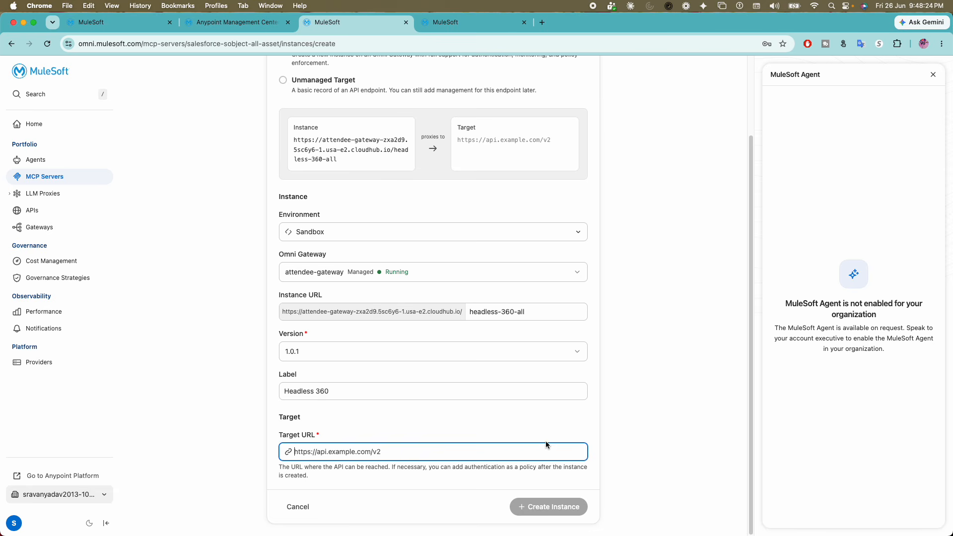
scroll(542, 441, up, 3)
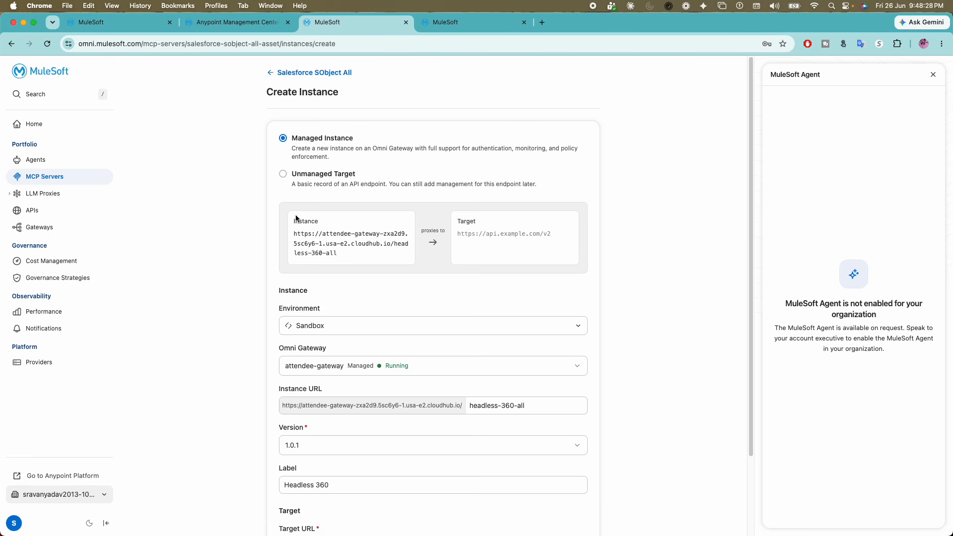
scroll(743, 285, down, 3)
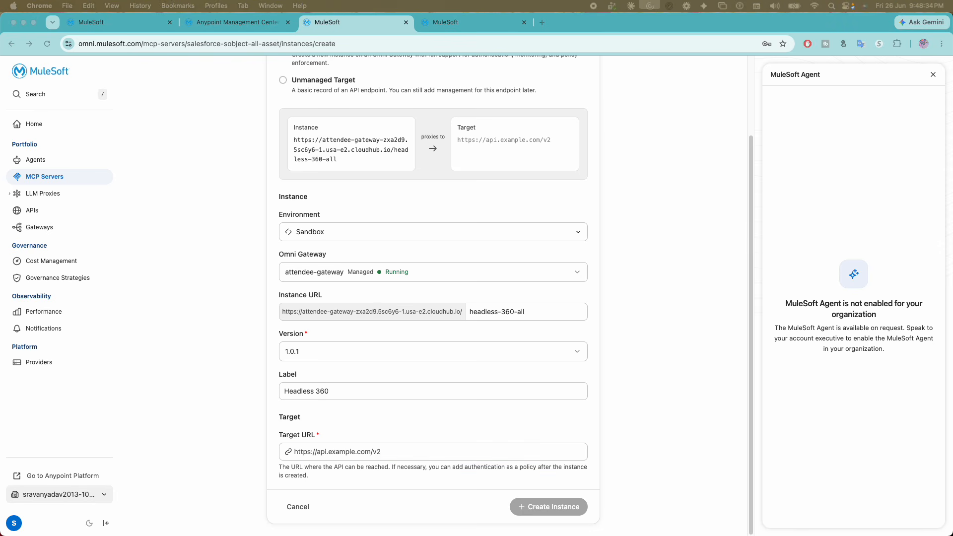
click(402, 451)
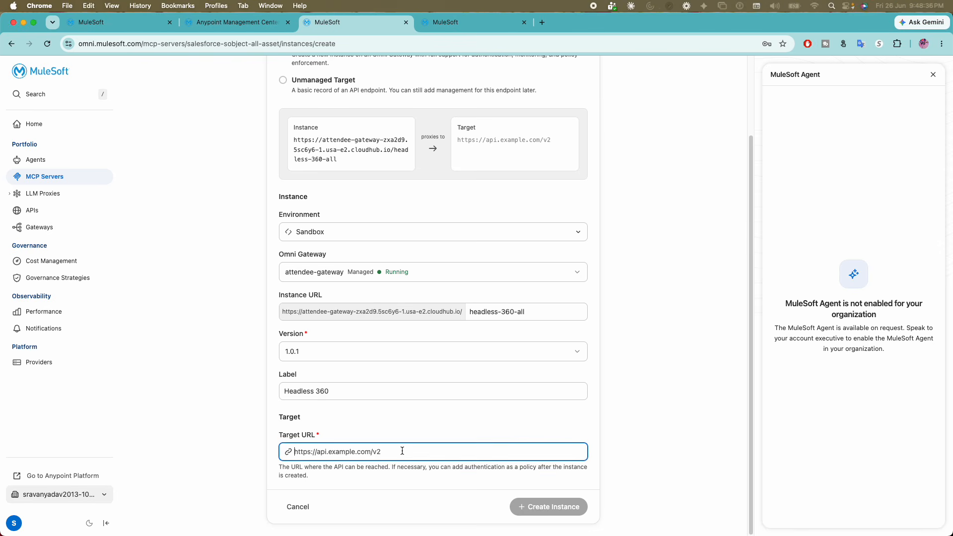
text(https://api.salesforce.com/platform/mcp/v1/platform/sobject-all)
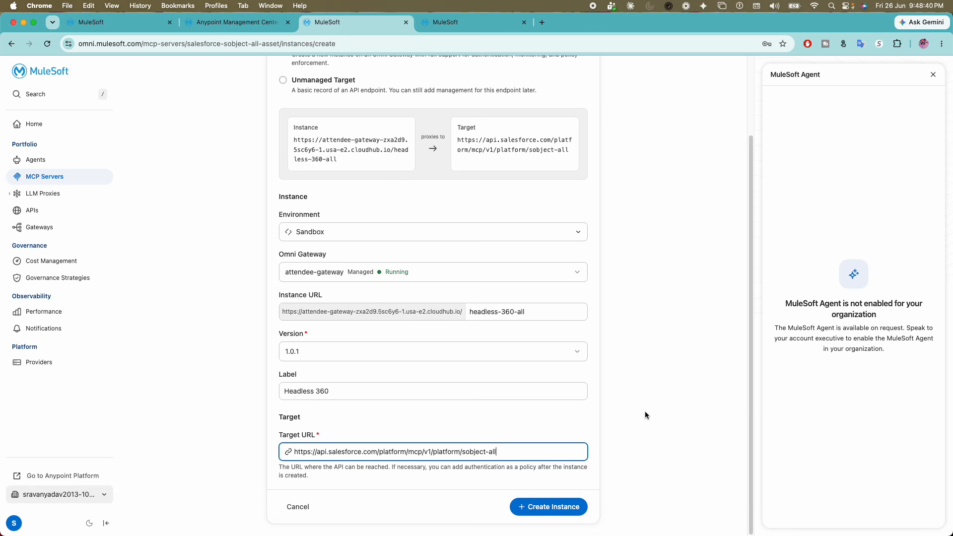
Review how the attendee-gateway instance URL proxies to the Salesforce target URL, along with the remaining instance settings
scroll(641, 405, up, 3)
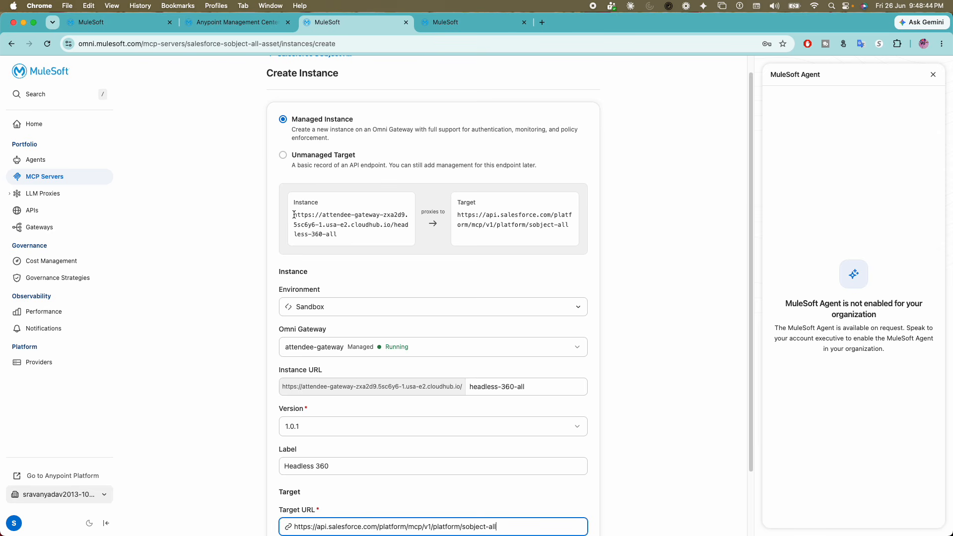
drag(458, 215, 576, 227)
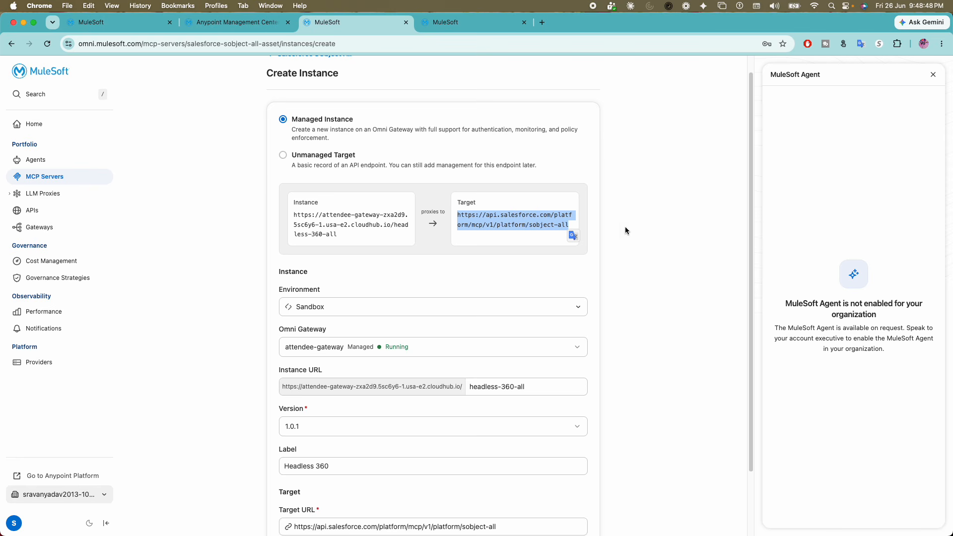
click(291, 219)
drag(291, 203, 353, 238)
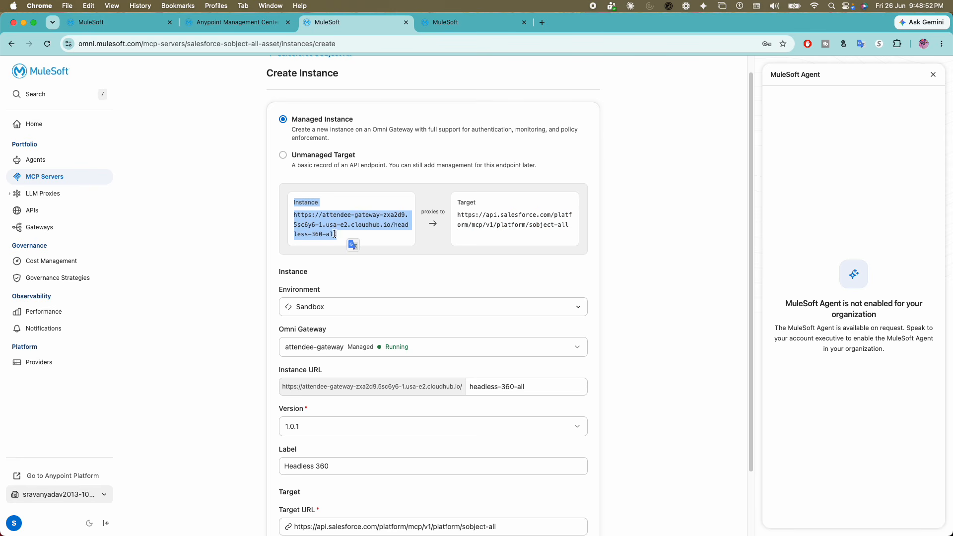
scroll(336, 233, down, 1)
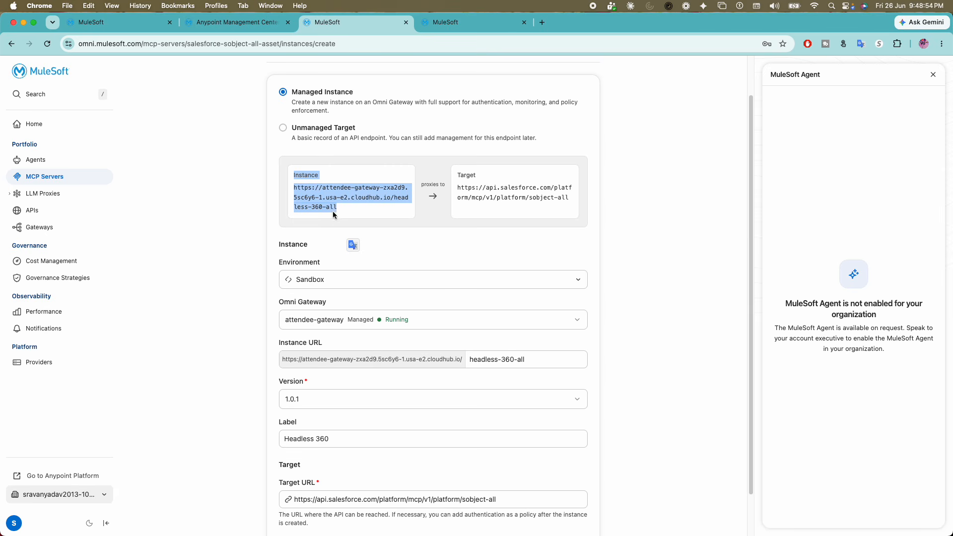
click(332, 212)
drag(339, 207, 292, 190)
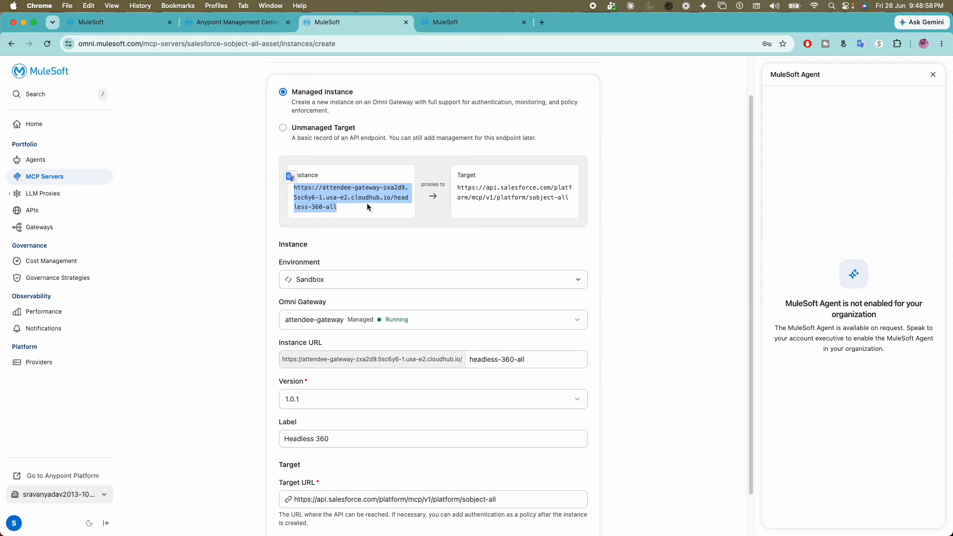
scroll(485, 187, down, 1)
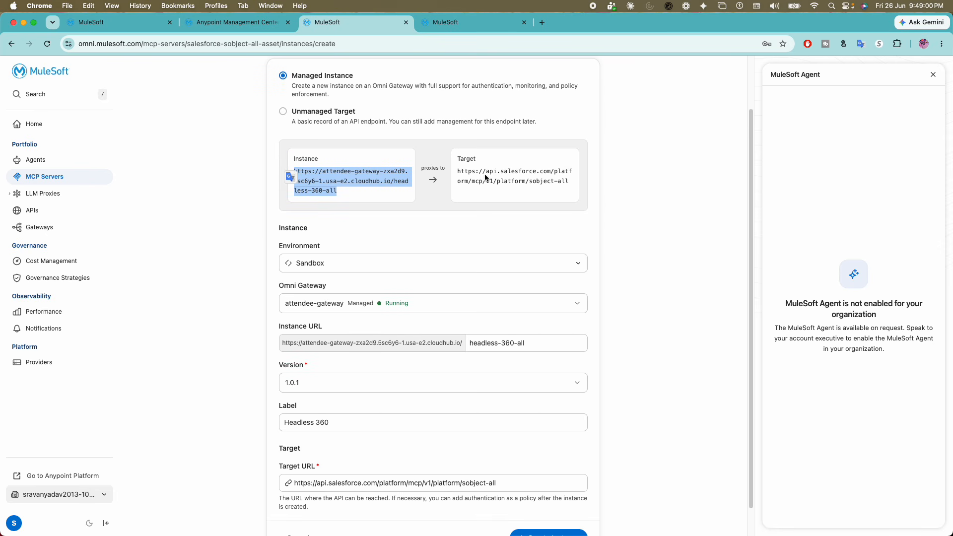
scroll(542, 217, down, 3)
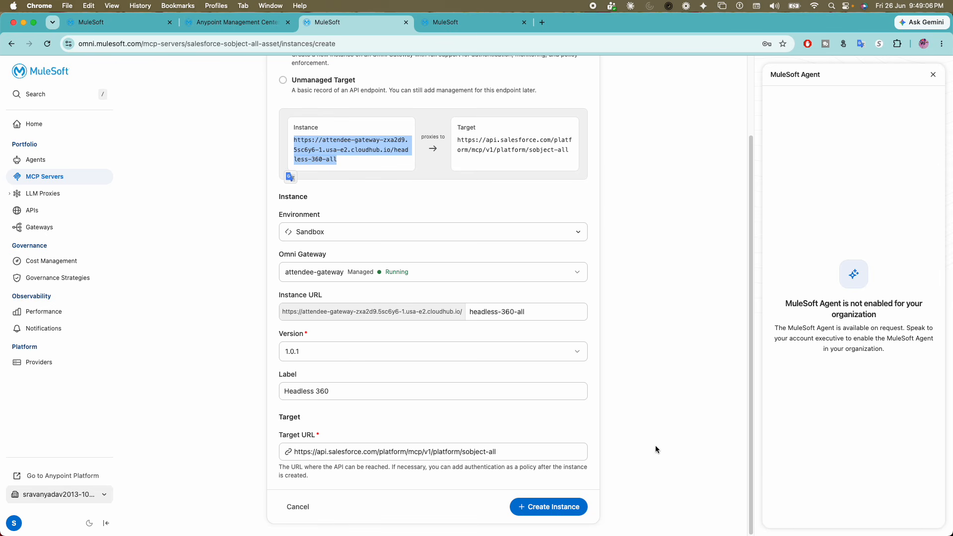
Create the managed instance and open Headless 360 from the managed instances list to check its registration status
click(566, 511)
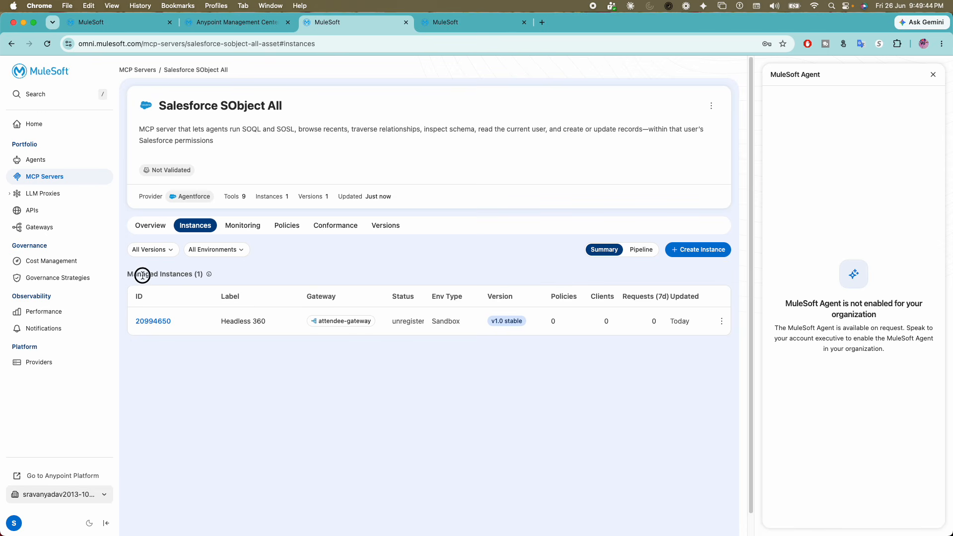
drag(137, 275, 224, 280)
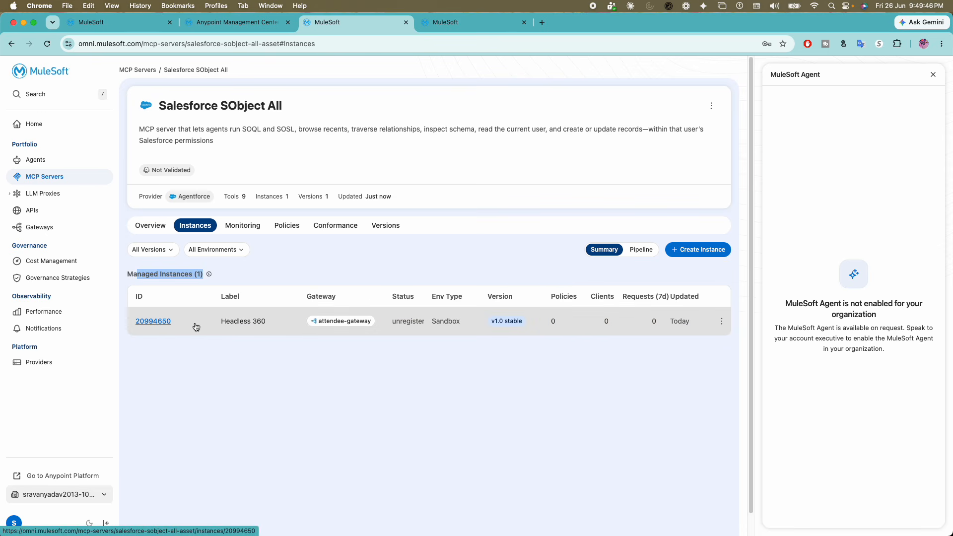
click(157, 323)
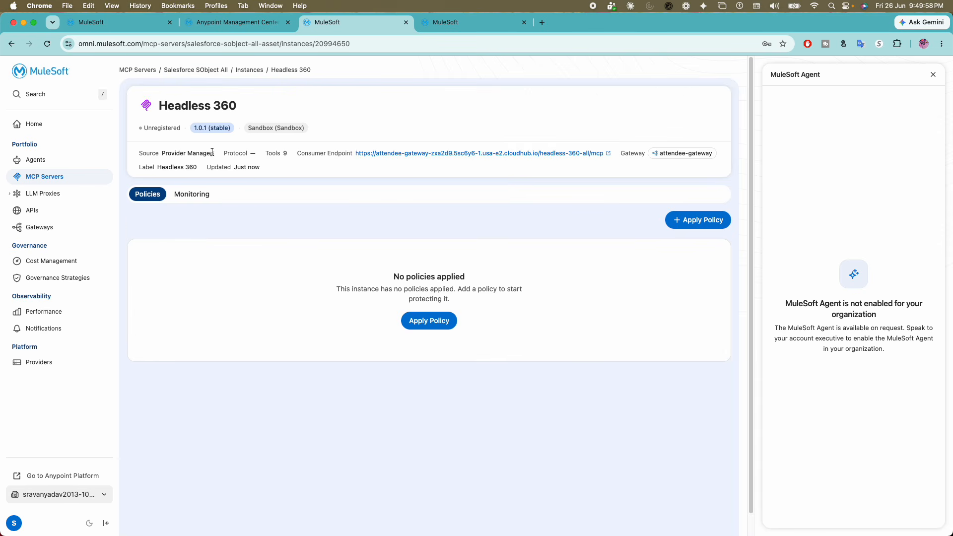
drag(149, 129, 177, 128)
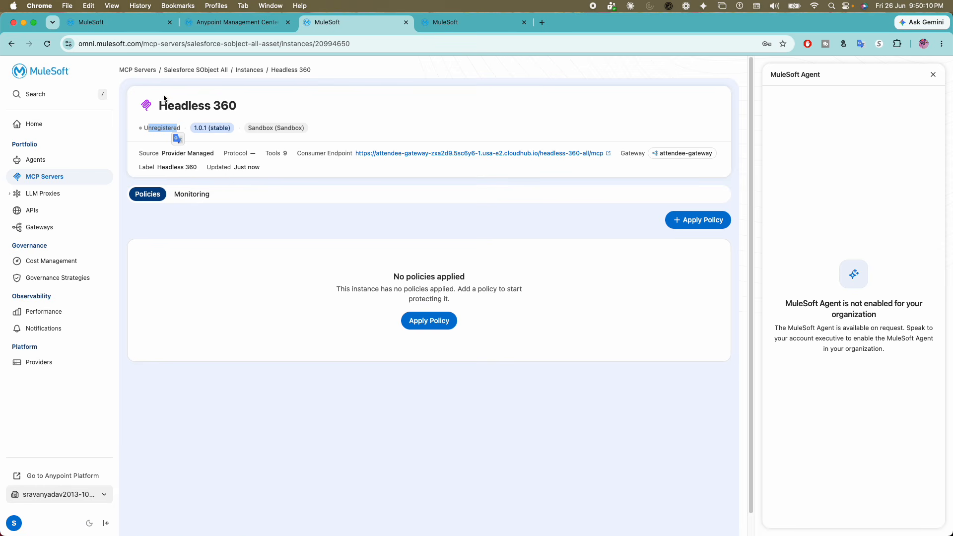
Refresh the instance page and return to the Salesforce SObject All instances list to check the status of Headless 360
click(48, 44)
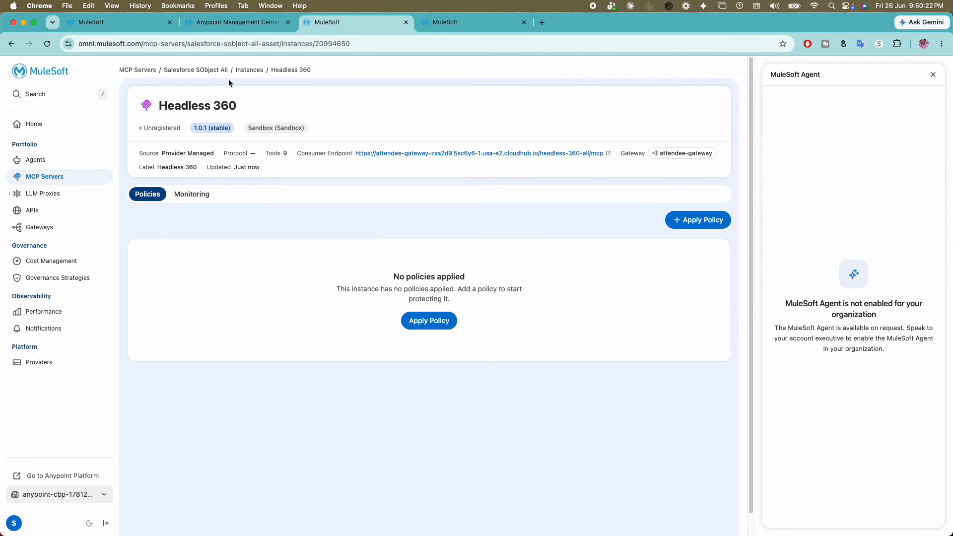
click(249, 69)
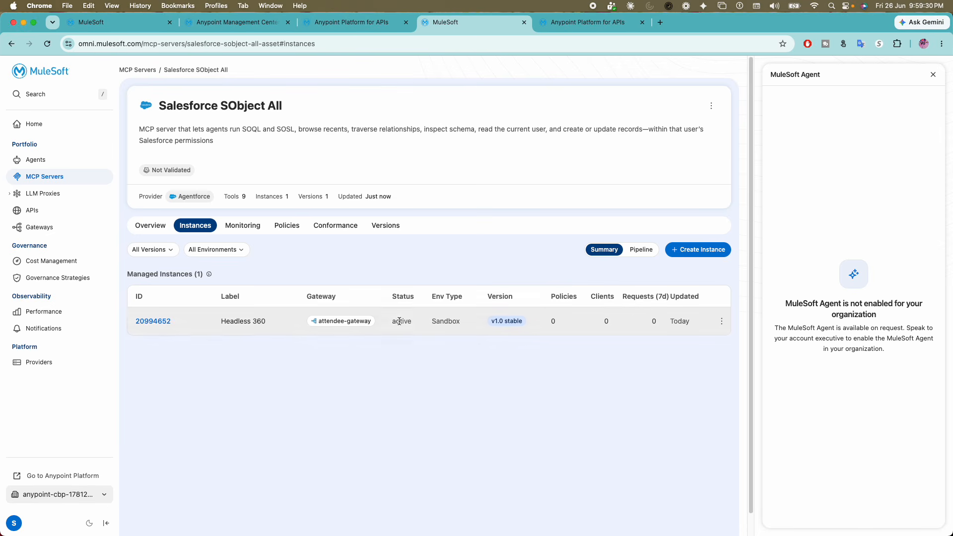
double_click(403, 323)
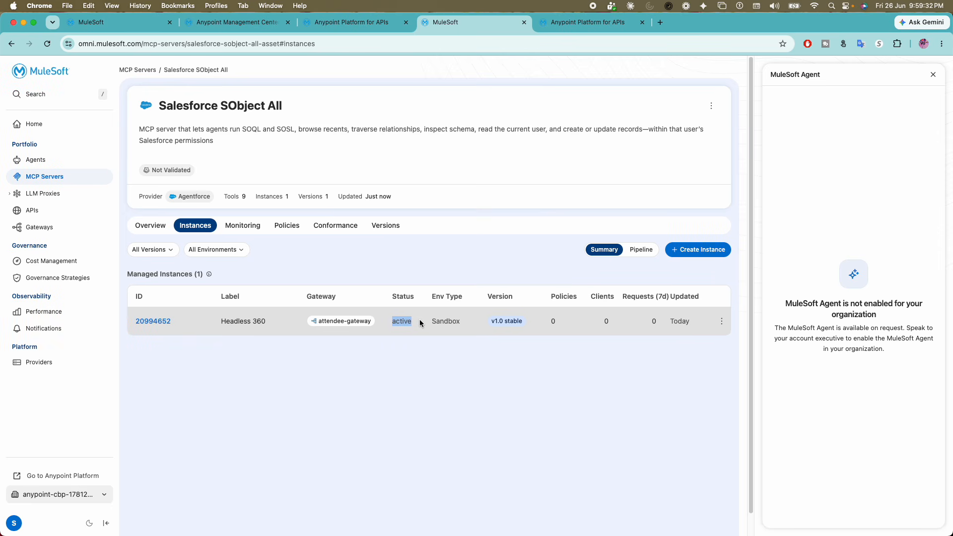
click(400, 323)
drag(392, 322, 415, 327)
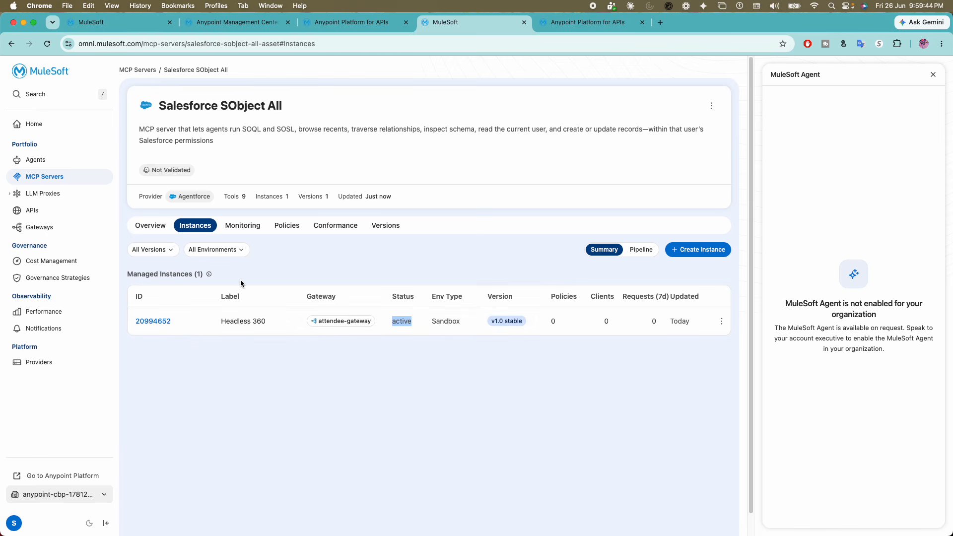
click(383, 353)
double_click(399, 323)
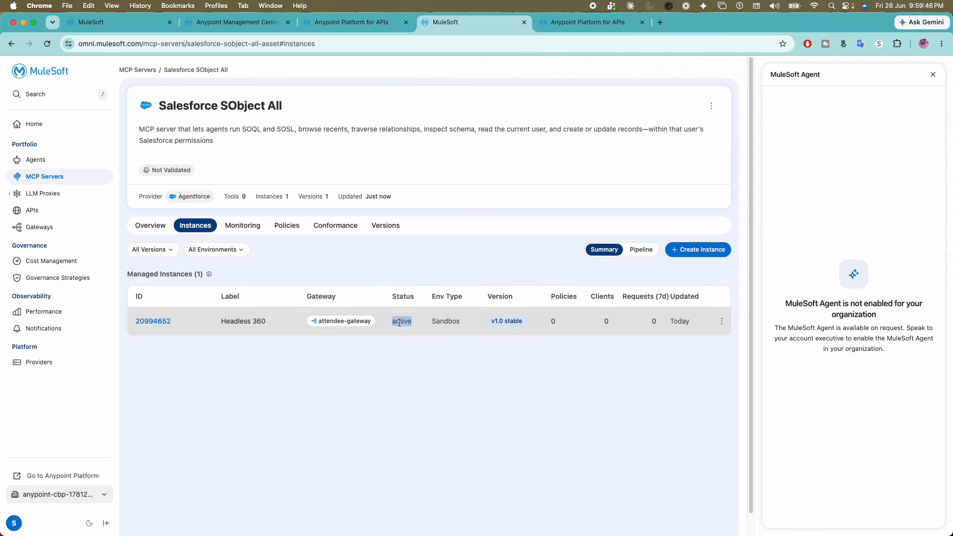
Switch to Anypoint Platform in a separate browser tab and open API Manager from its Management Center
click(63, 476)
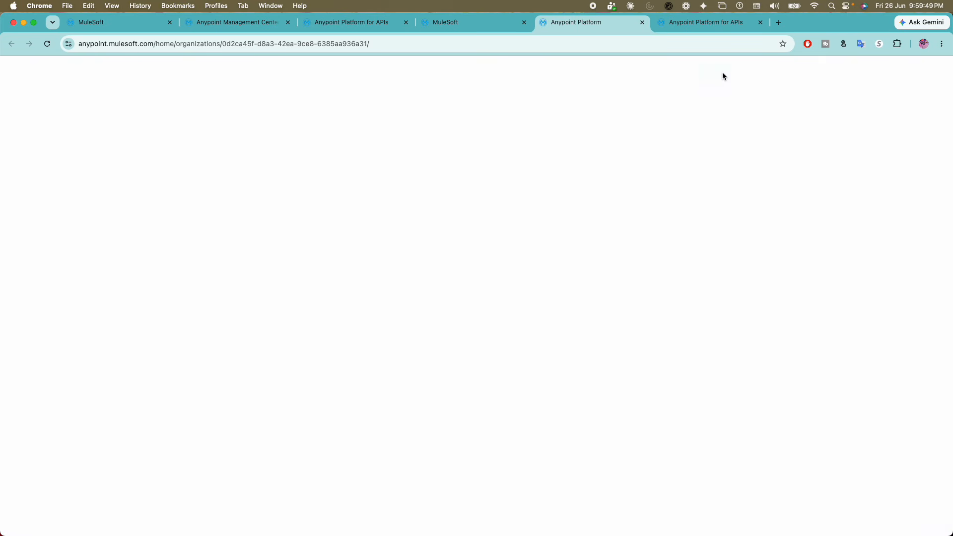
click(760, 22)
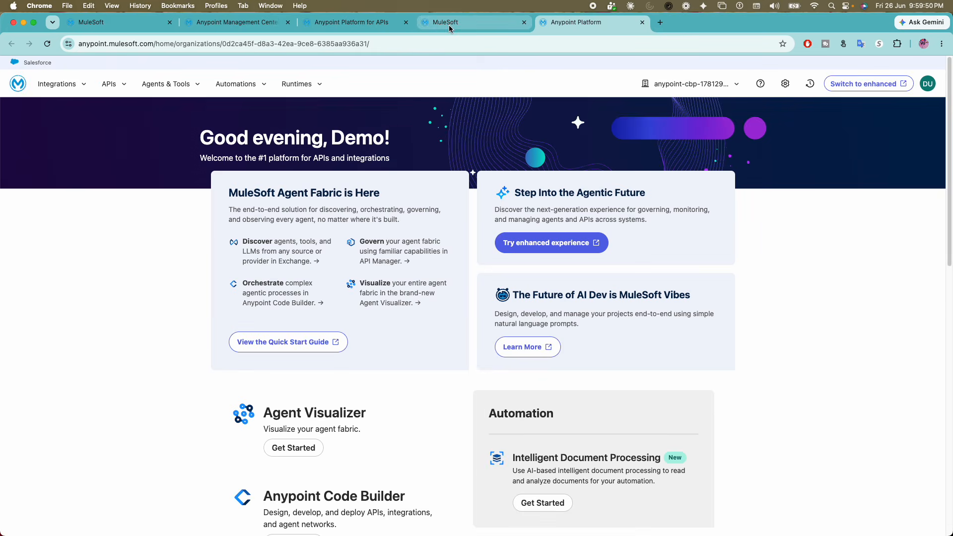
click(449, 28)
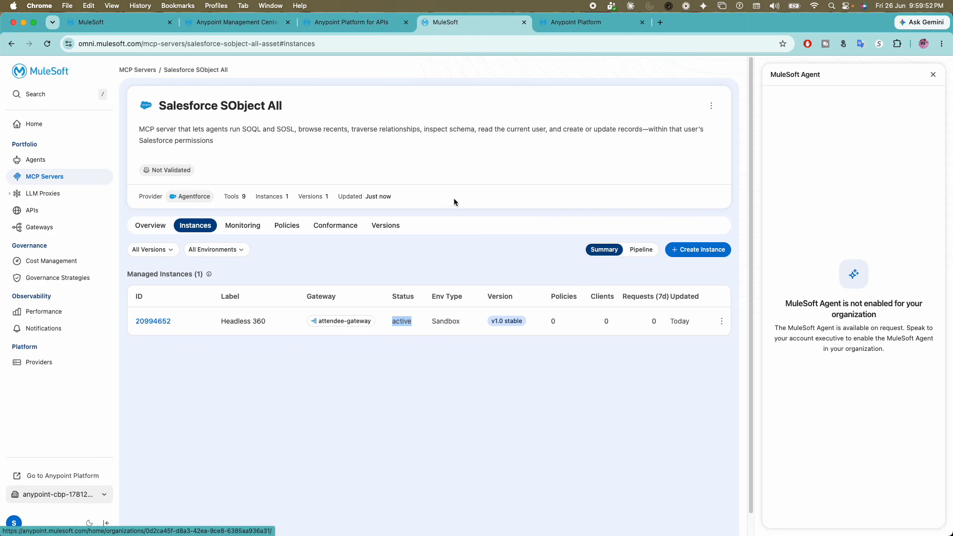
click(568, 24)
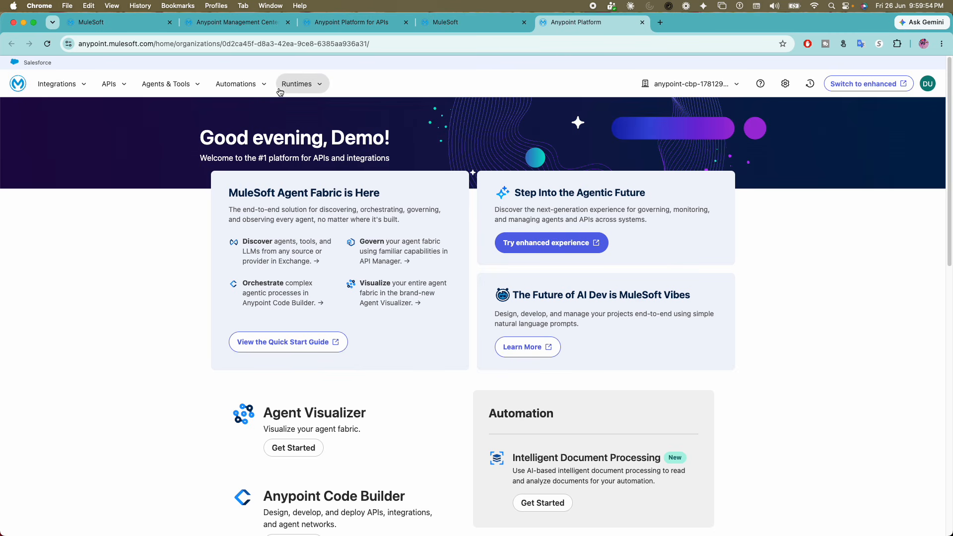
scroll(551, 320, down, 7)
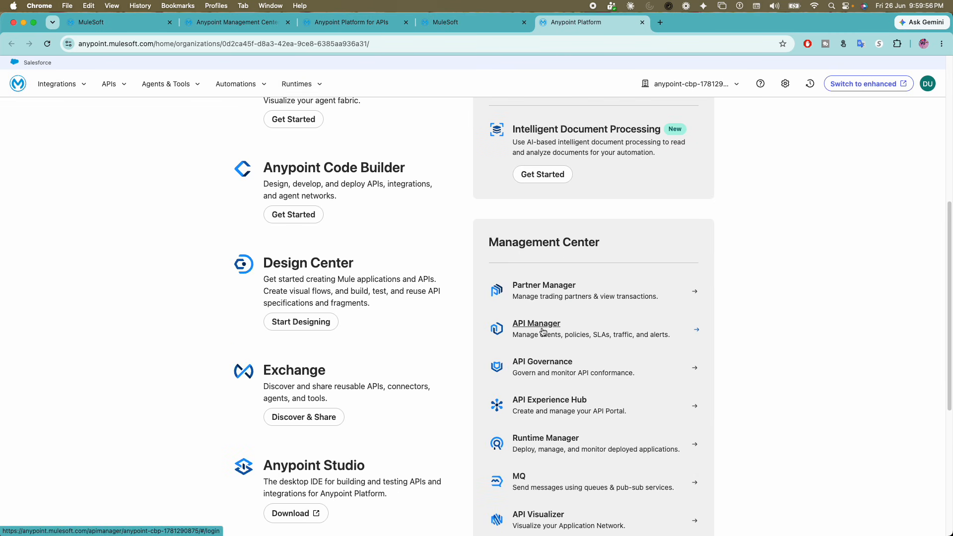
click(543, 329)
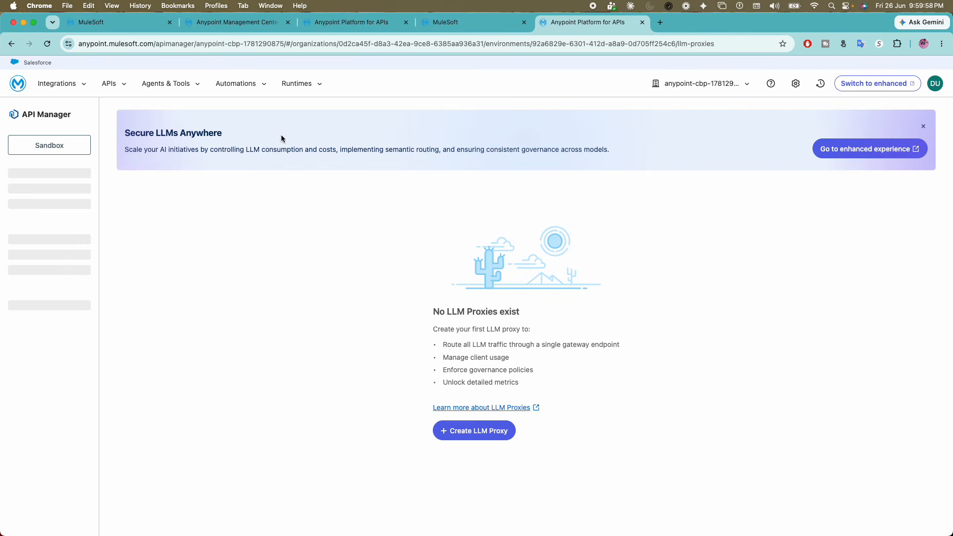
Change to the attendee's business group and open the Salesforce SObject All instance under Agent and Tool Instances
click(730, 84)
click(677, 194)
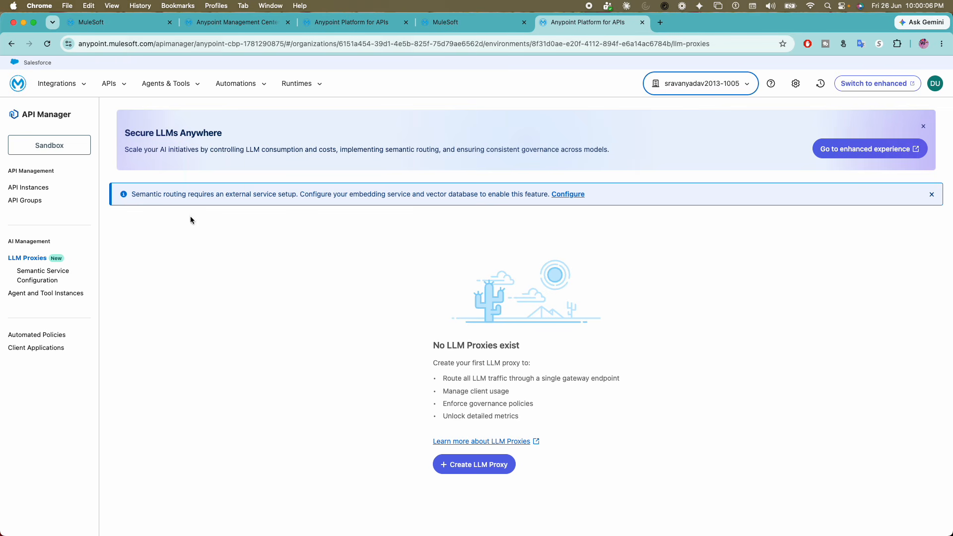
click(48, 294)
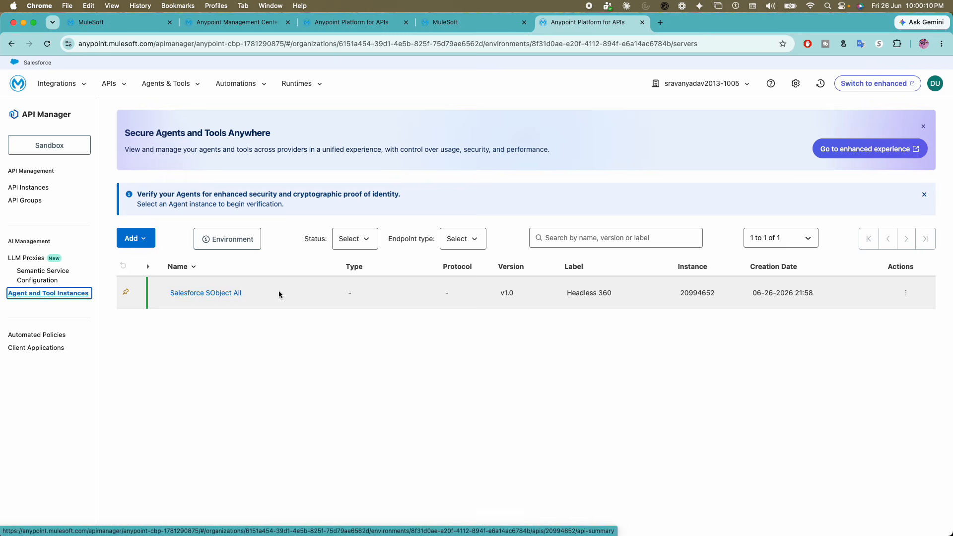
click(264, 294)
drag(264, 294, 164, 293)
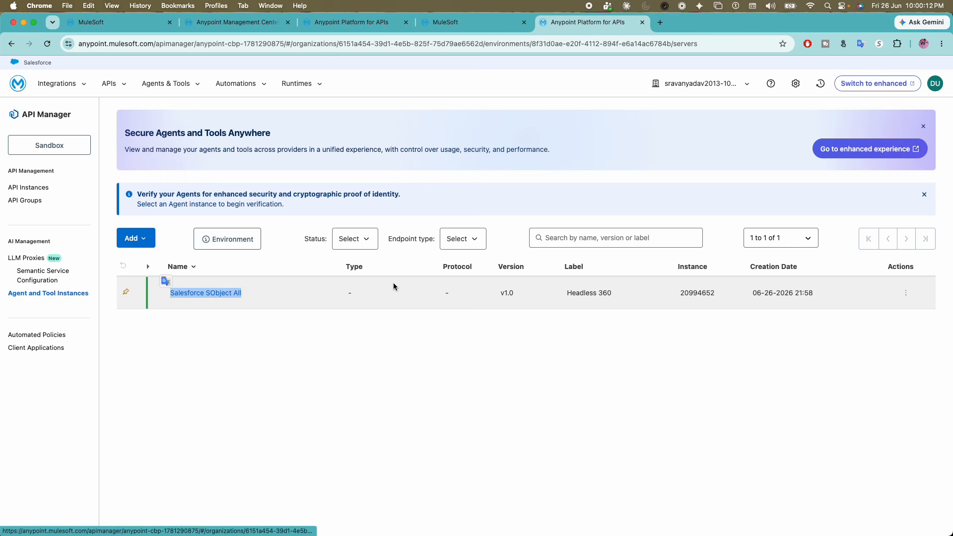
click(234, 294)
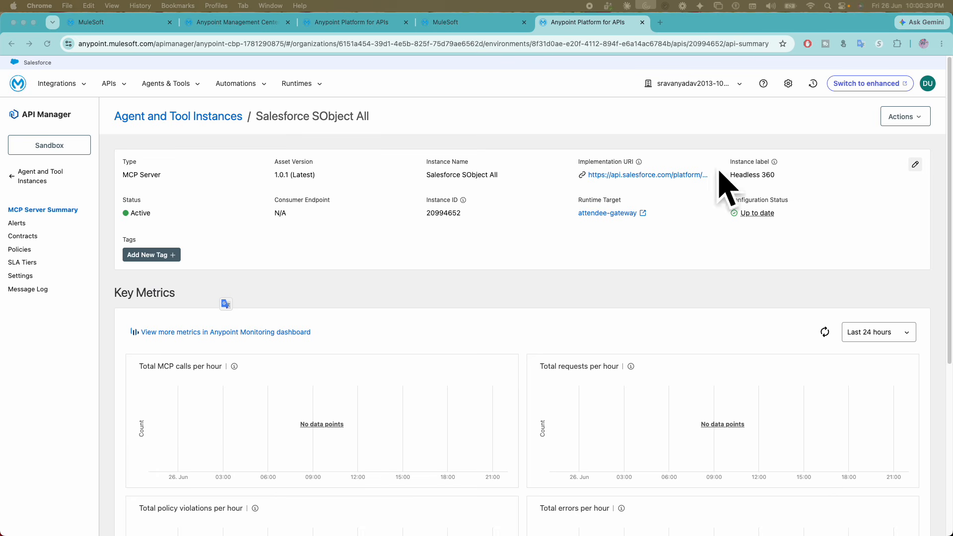
click(25, 254)
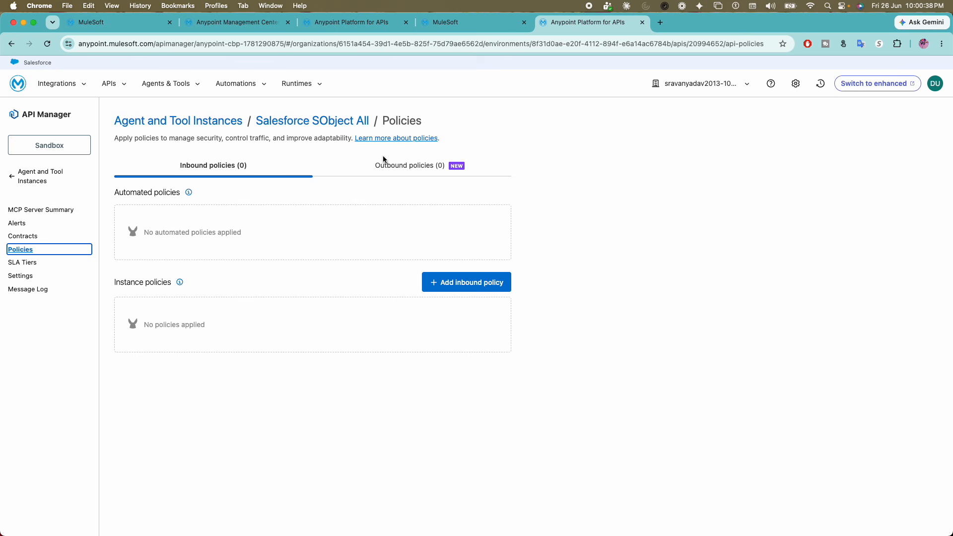
click(443, 165)
click(234, 158)
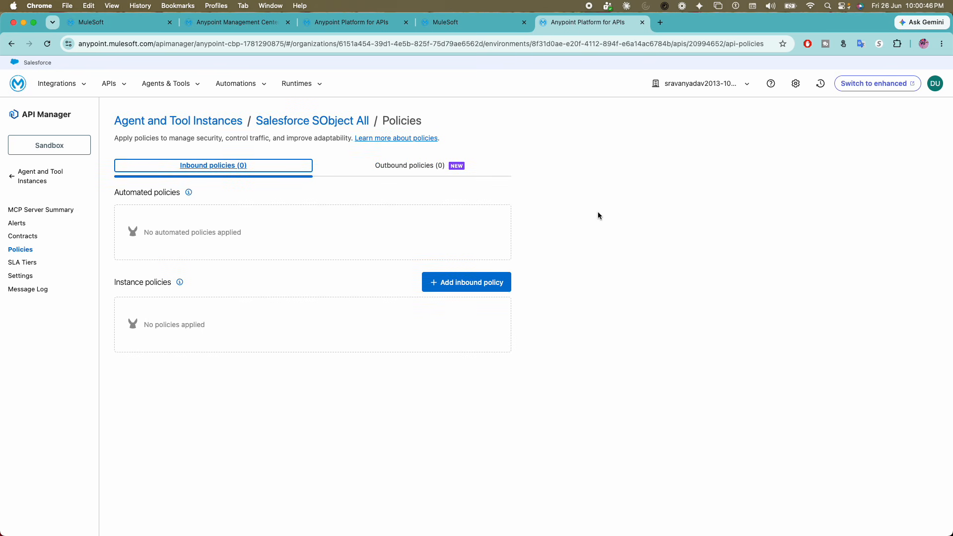
click(424, 171)
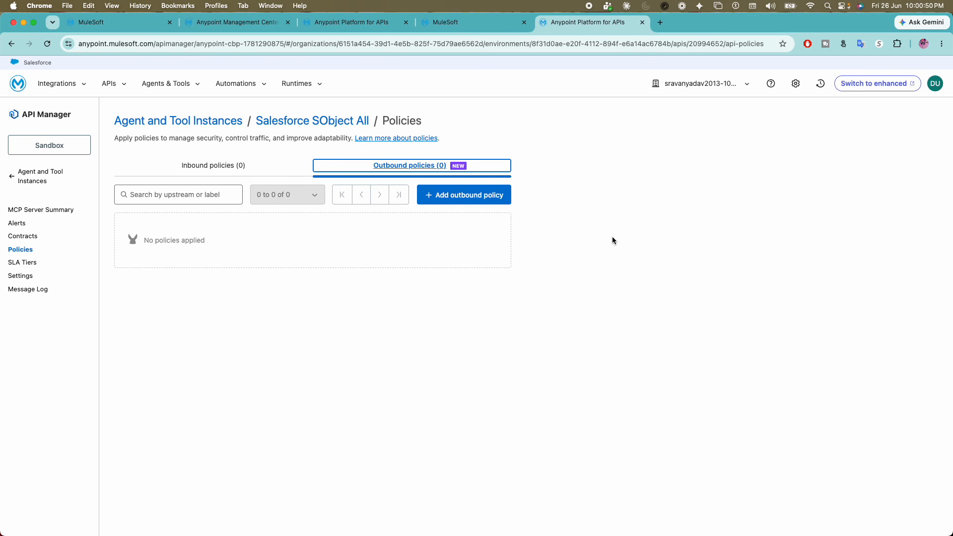
click(487, 201)
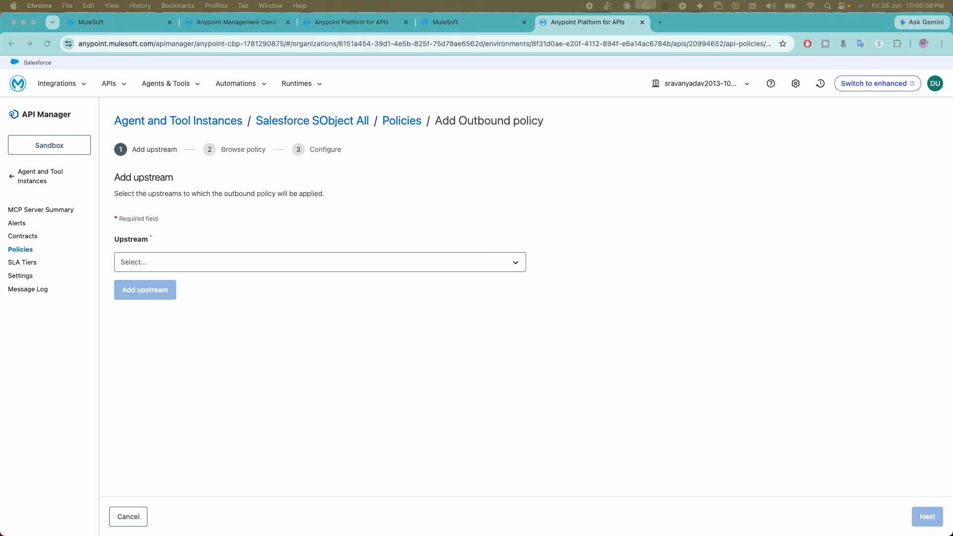
click(474, 260)
click(349, 287)
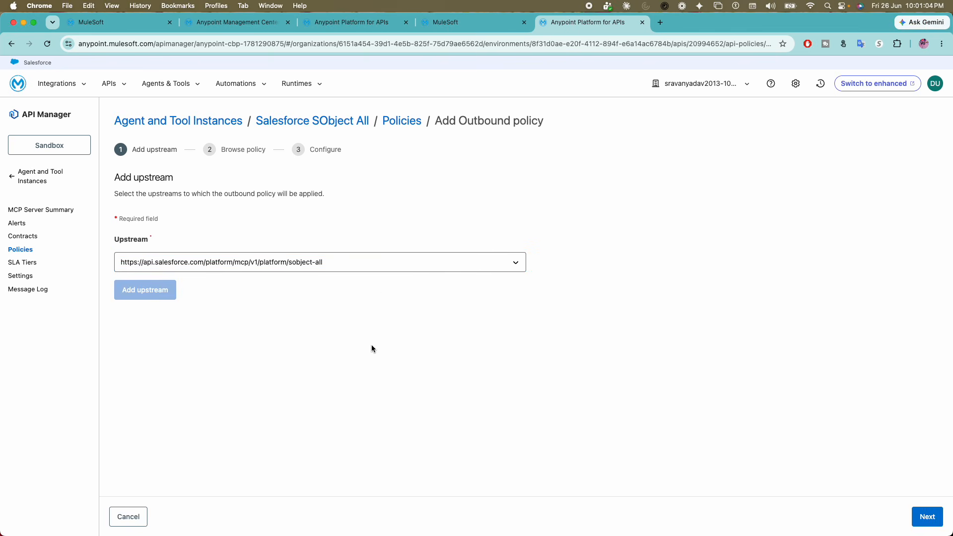
click(926, 516)
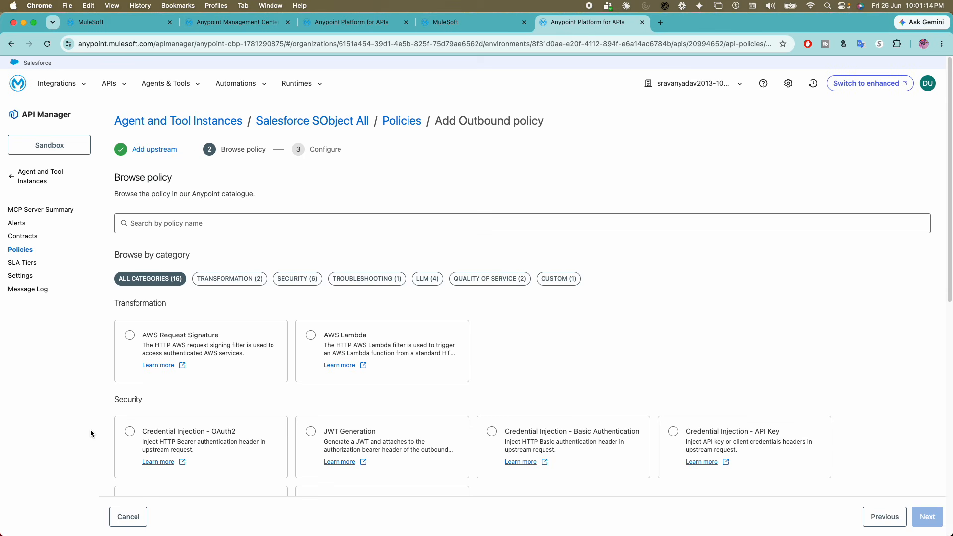
Choose the Credential Injection - OAuth2 security policy and proceed to its configuration
scroll(90, 430, down, 2)
click(131, 393)
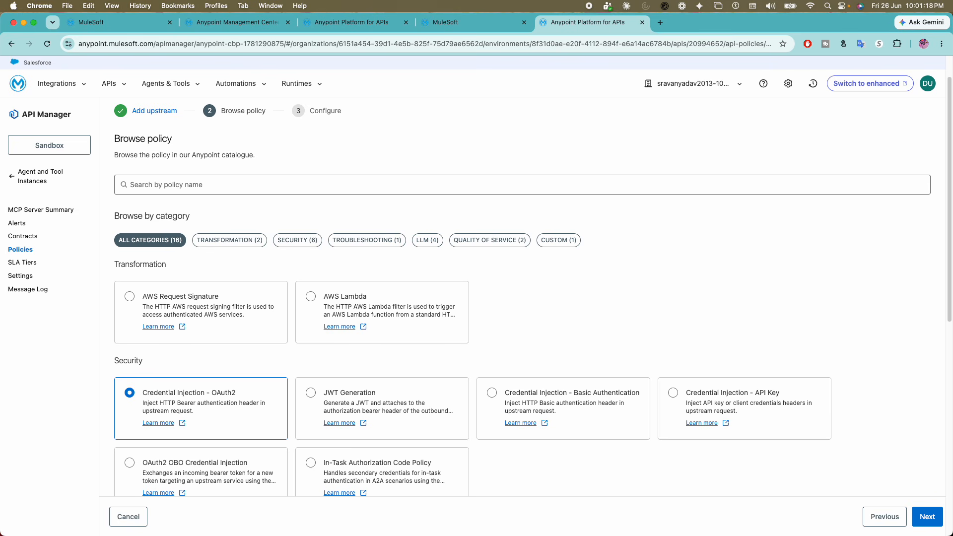
click(926, 517)
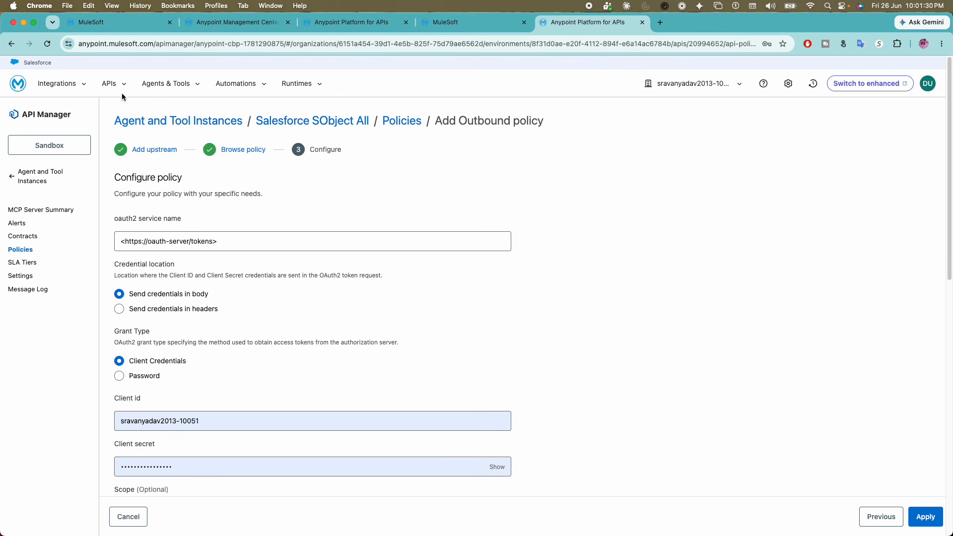
scroll(140, 158, up, 2)
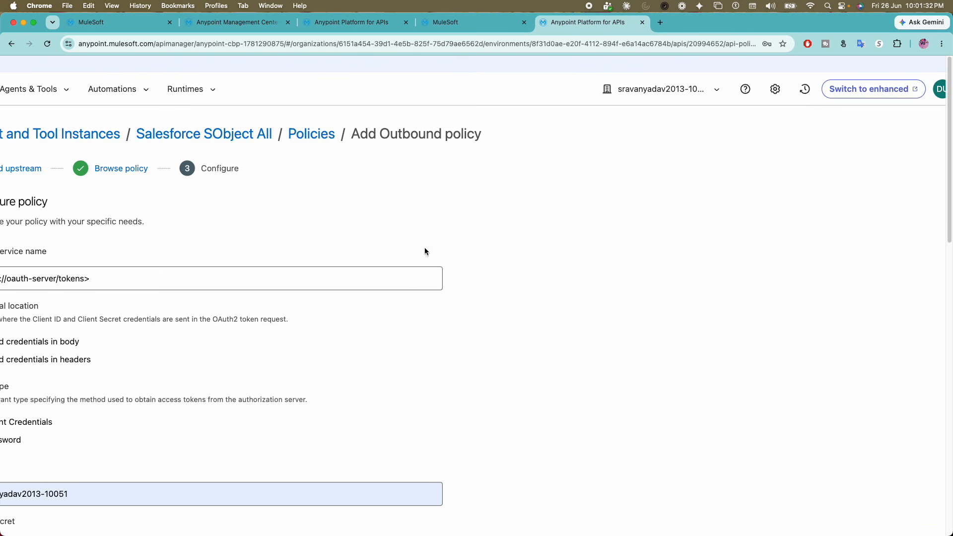
scroll(532, 242, down, 2)
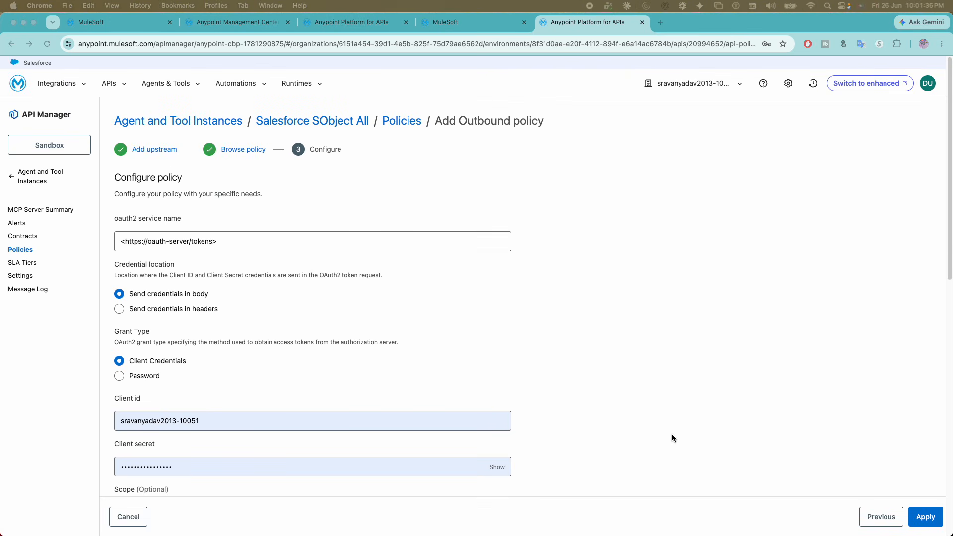
click(316, 237)
click(315, 242)
key(super+a)
key(super+v)
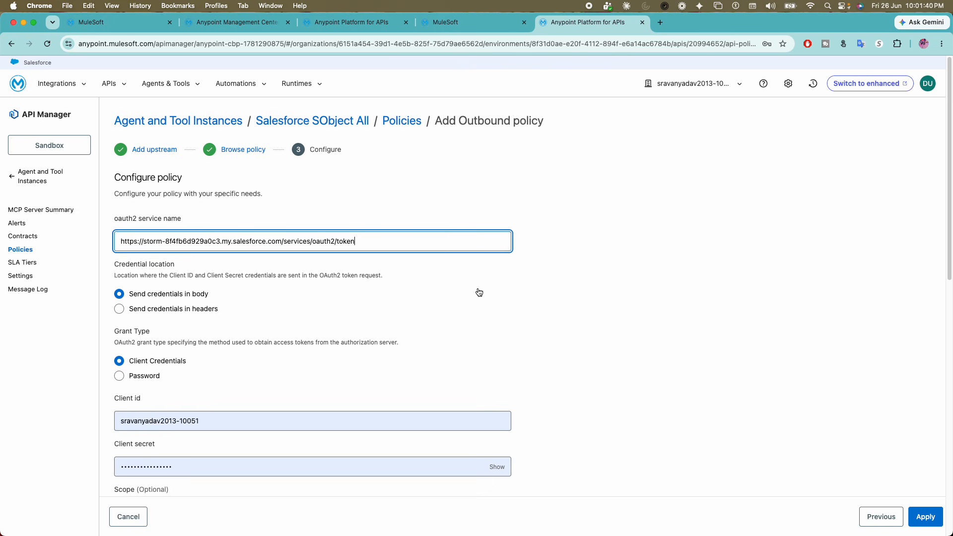
Replace the prefilled client ID and client secret in the OAuth2 policy with the Salesforce app's credentials
scroll(479, 292, down, 2)
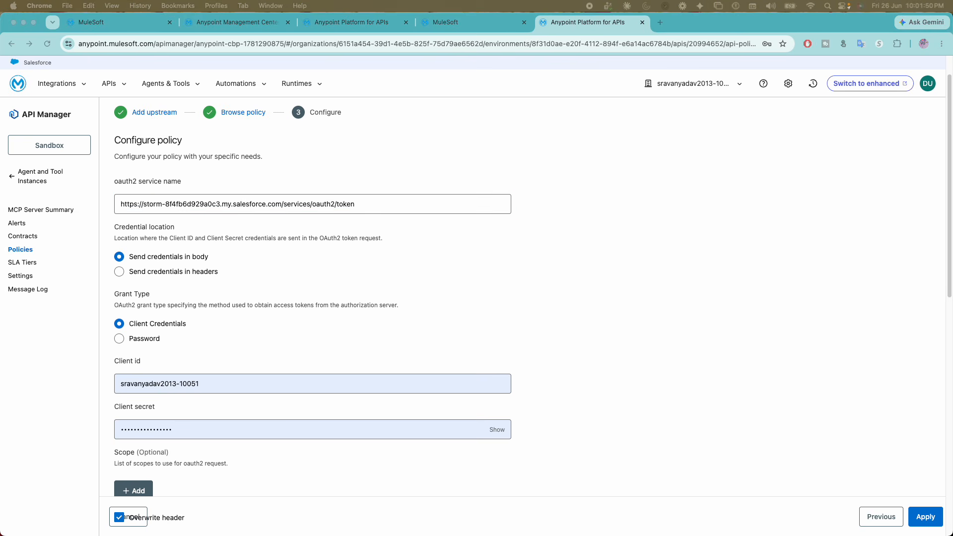
double_click(260, 383)
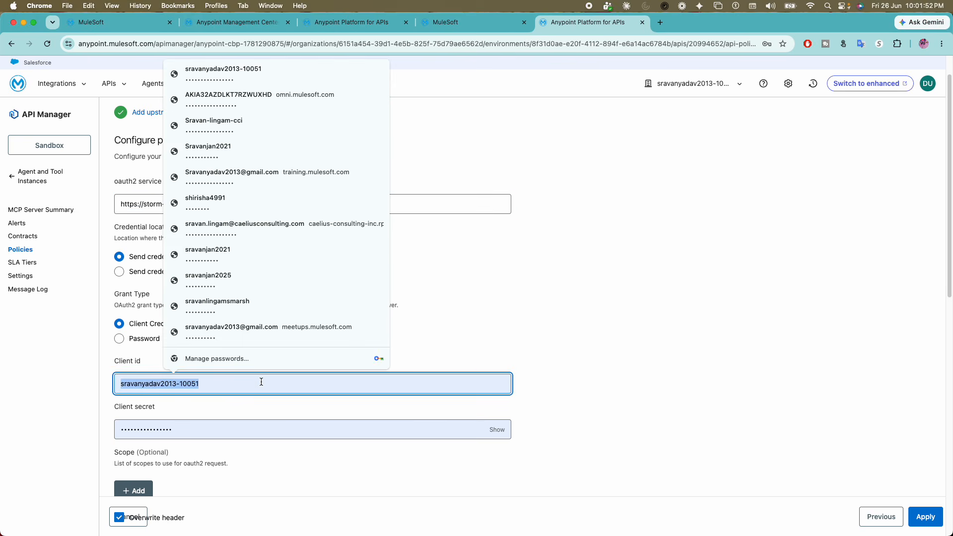
key(super+a)
click(571, 407)
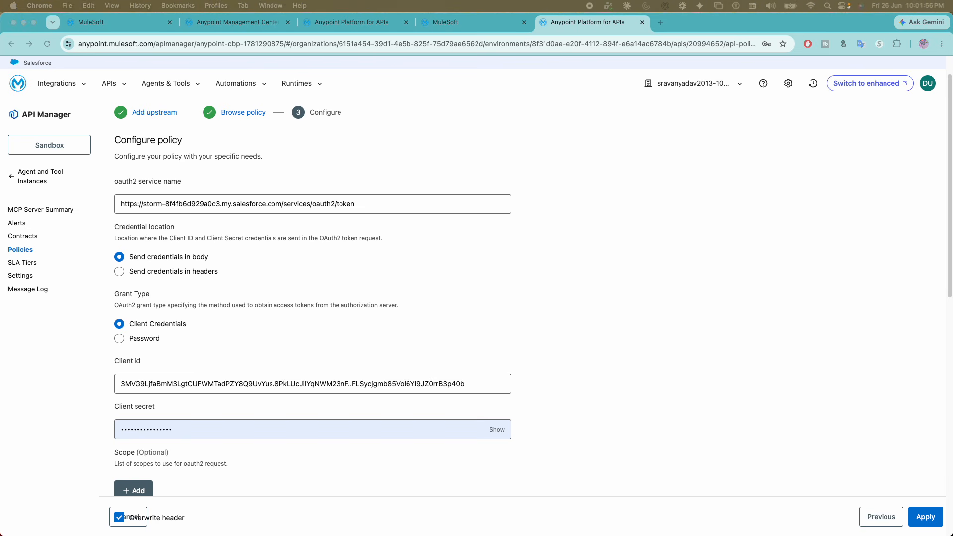
double_click(358, 429)
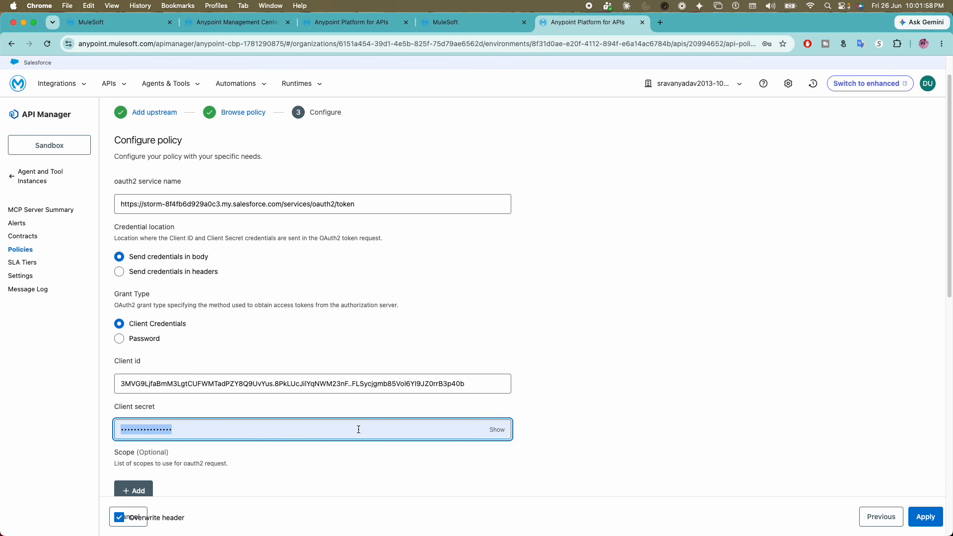
key(super+v)
Apply the outbound OAuth2 credential injection policy and decline to save the credentials in the browser
scroll(563, 294, down, 2)
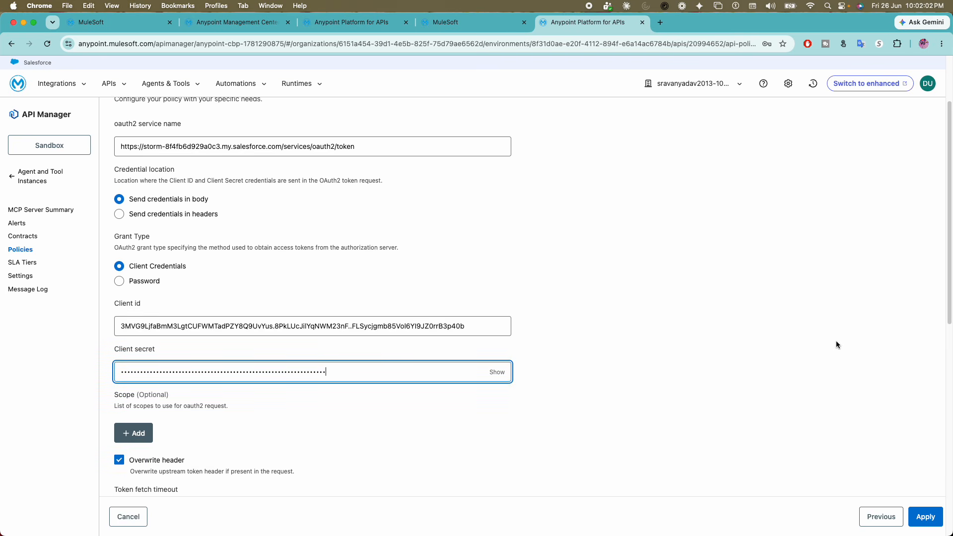
click(928, 516)
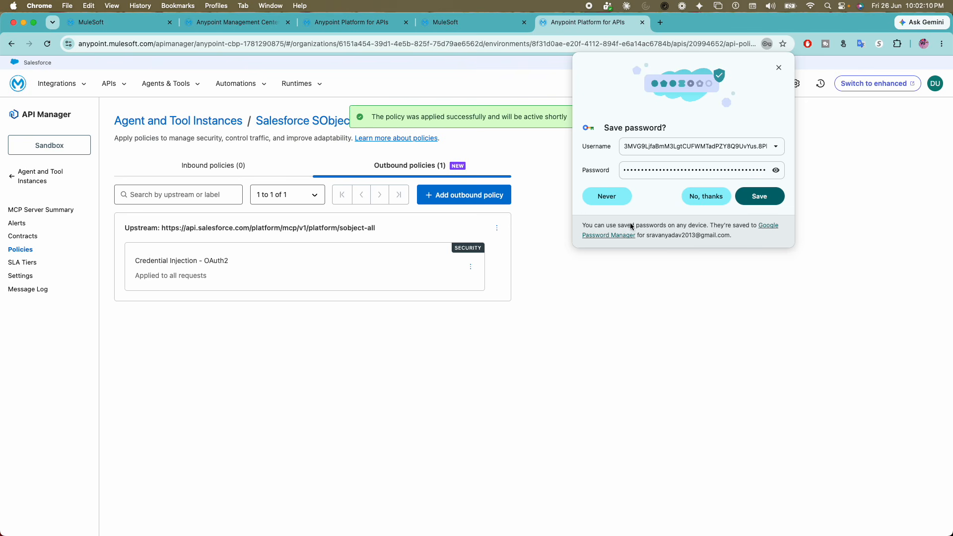
click(695, 202)
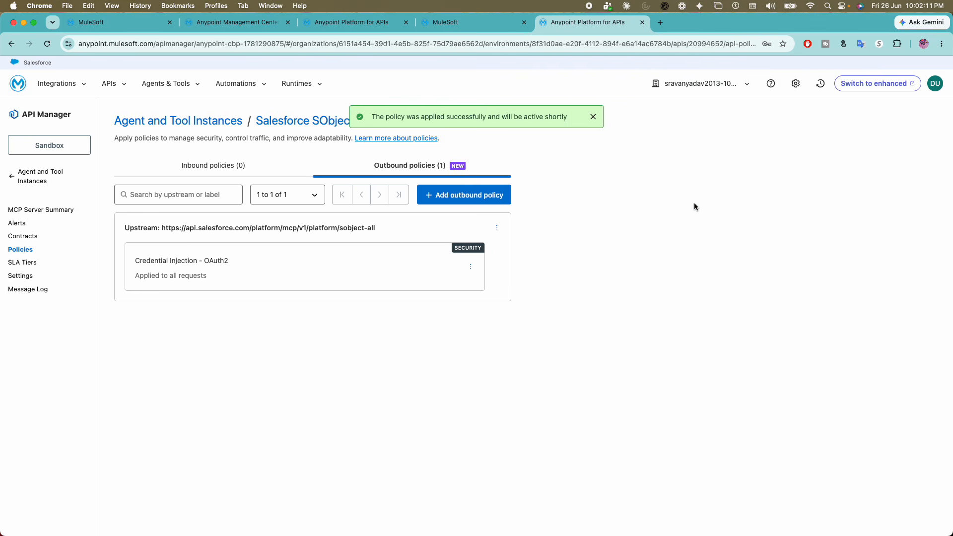
Start an inbound policy for the instance and choose Basic Authentication - Simple
click(176, 170)
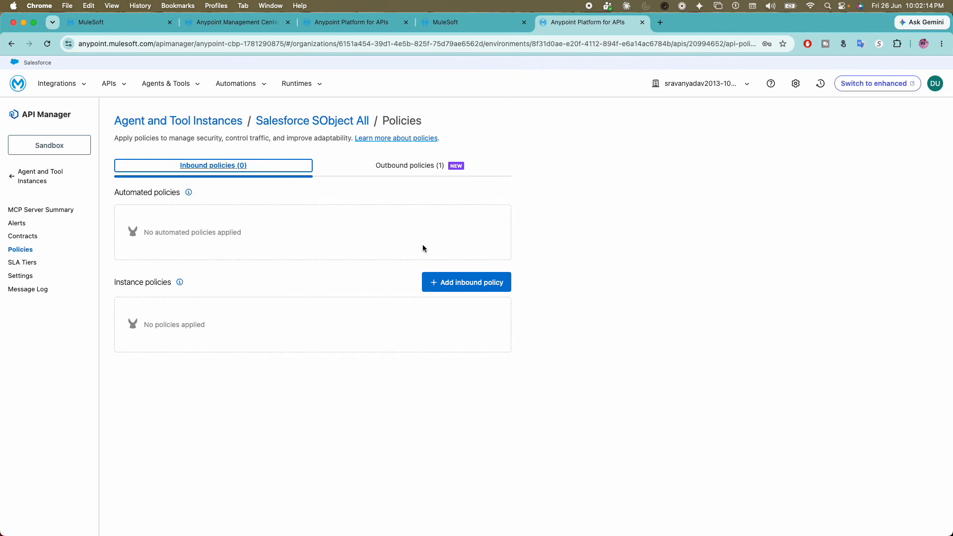
click(470, 281)
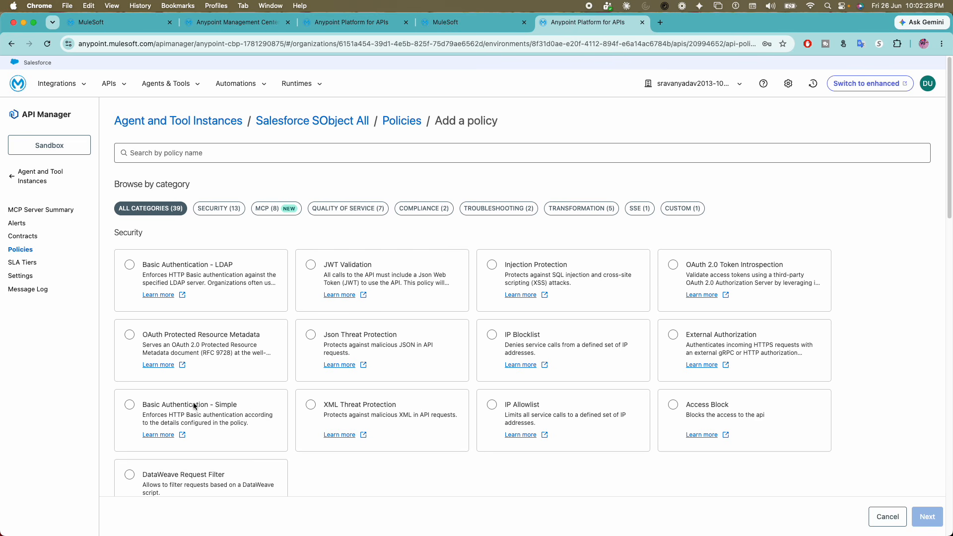
click(129, 409)
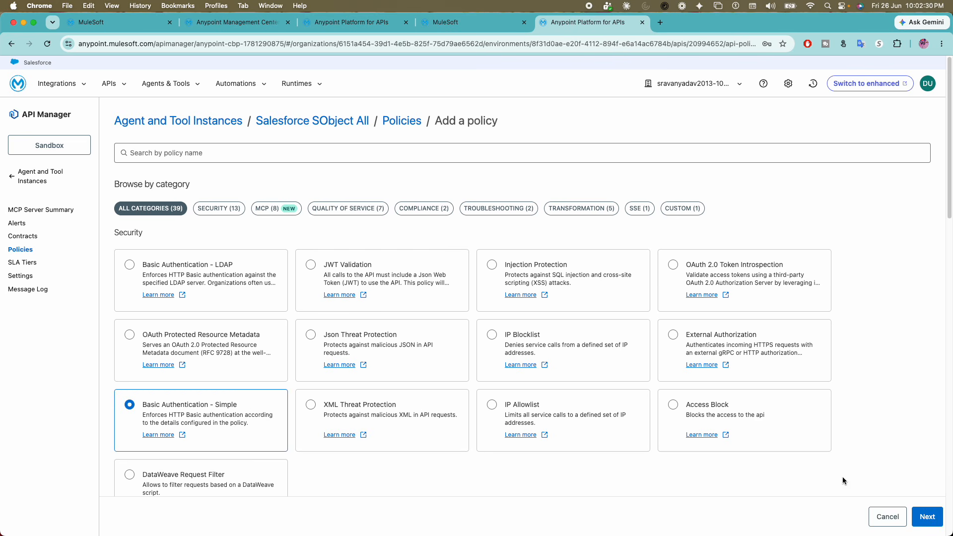
click(933, 518)
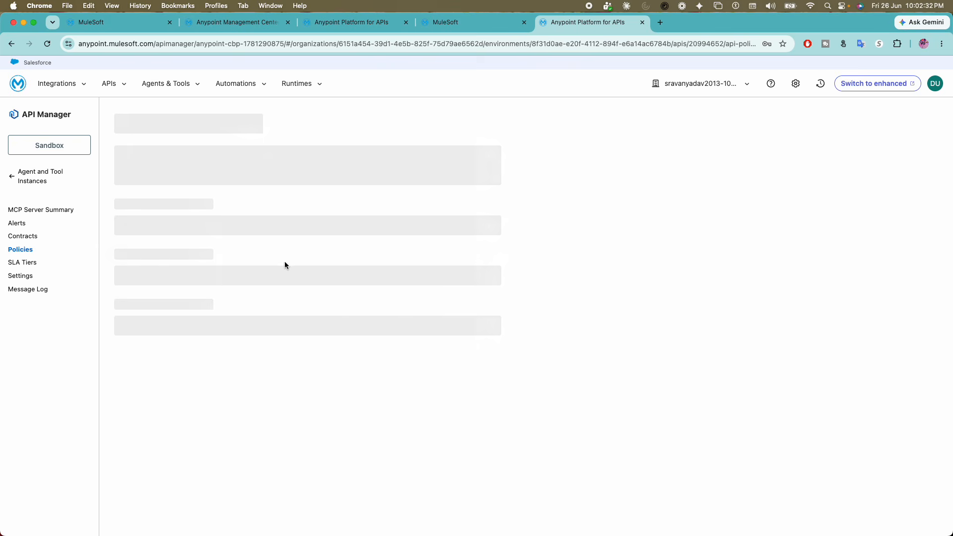
Enter the user name and user password for the Basic Authentication - Simple policy
click(212, 161)
triple_click(212, 162)
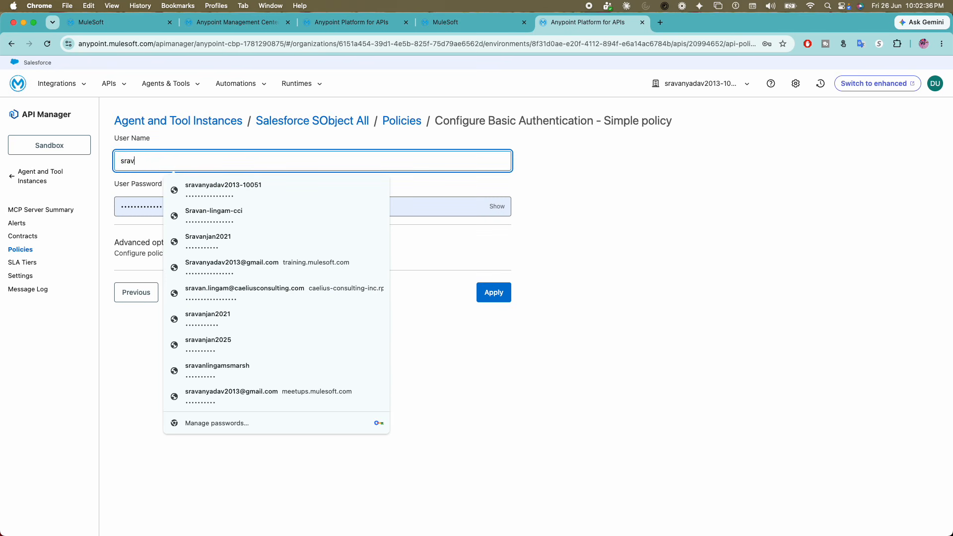
key(Tab)
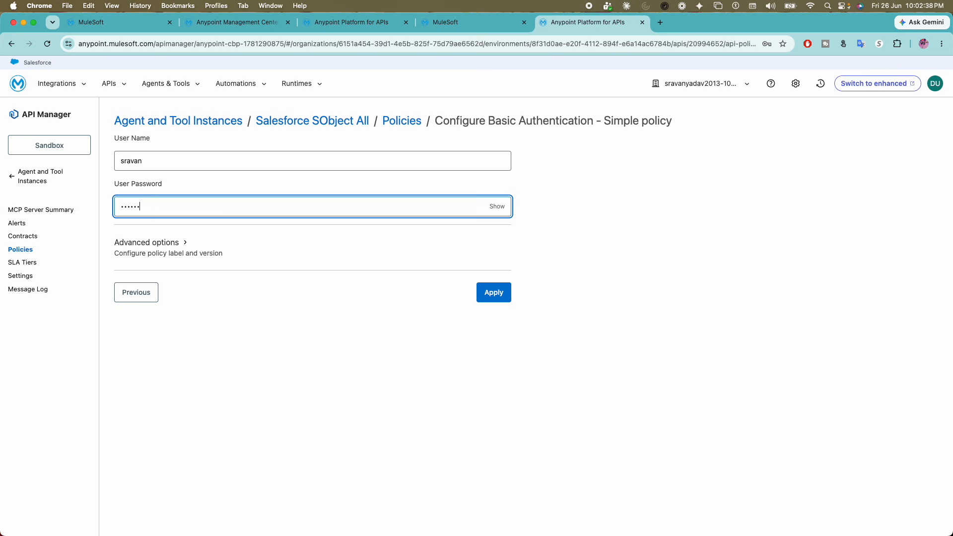
Apply the basic authentication policy, dismiss the password warning and choose never to save the password
click(489, 298)
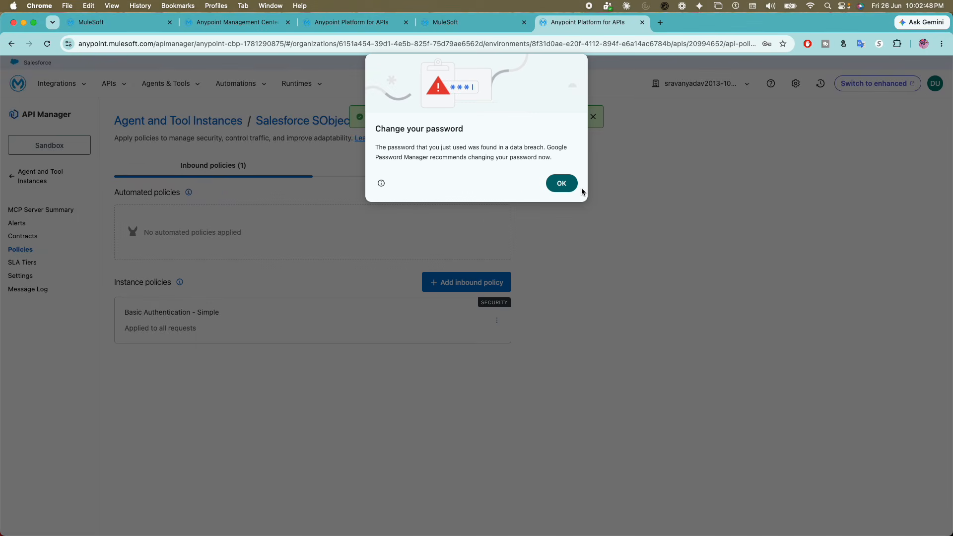
click(562, 183)
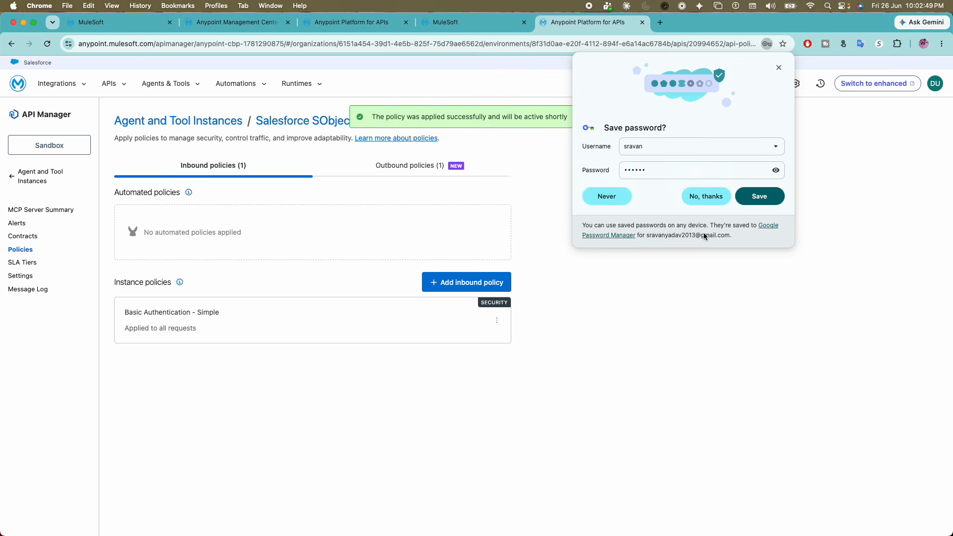
click(600, 196)
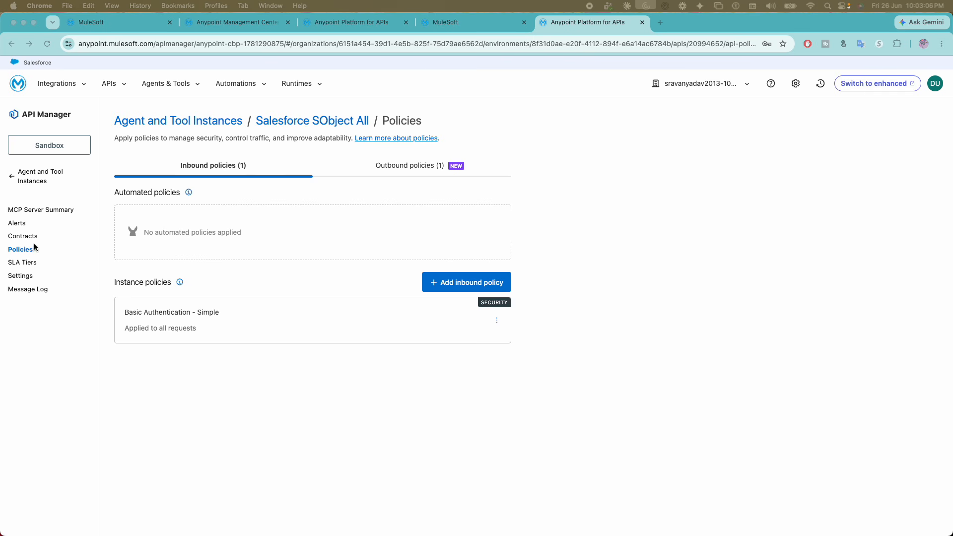
Switch to the MuleSoft browser tab, open the Headless 360 instance and change to the attendee's business group
click(452, 30)
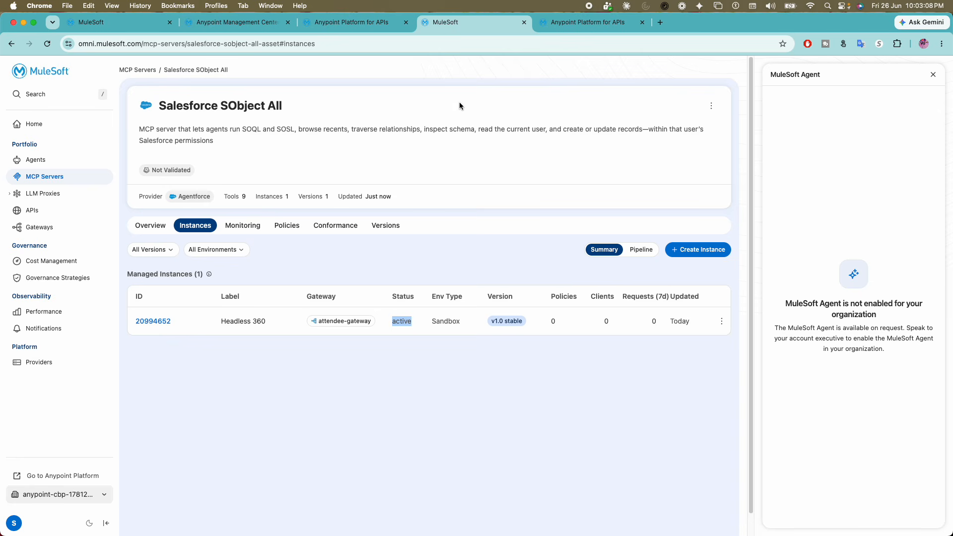
click(150, 322)
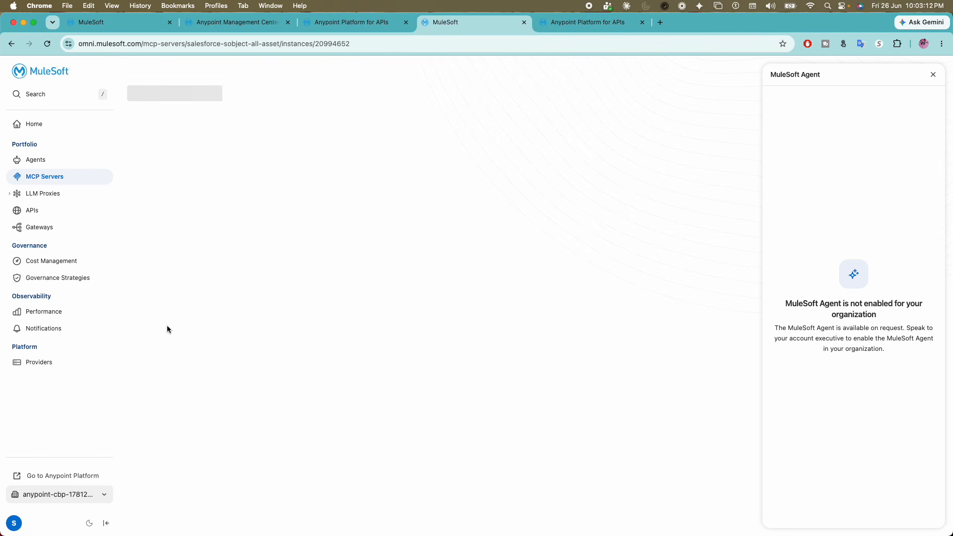
click(86, 496)
click(73, 477)
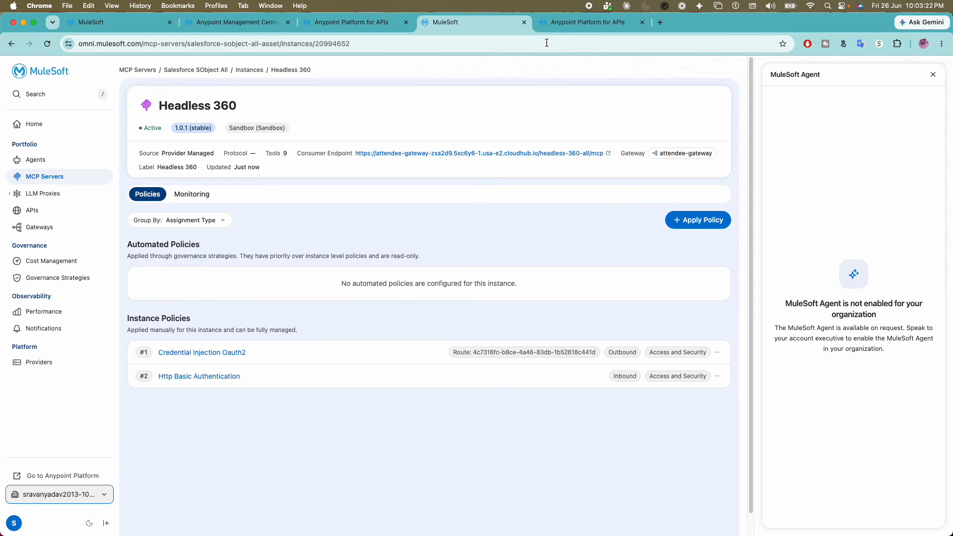
Compare the policies in API Manager with the Instance Policies listed for Headless 360 in MuleSoft
click(558, 29)
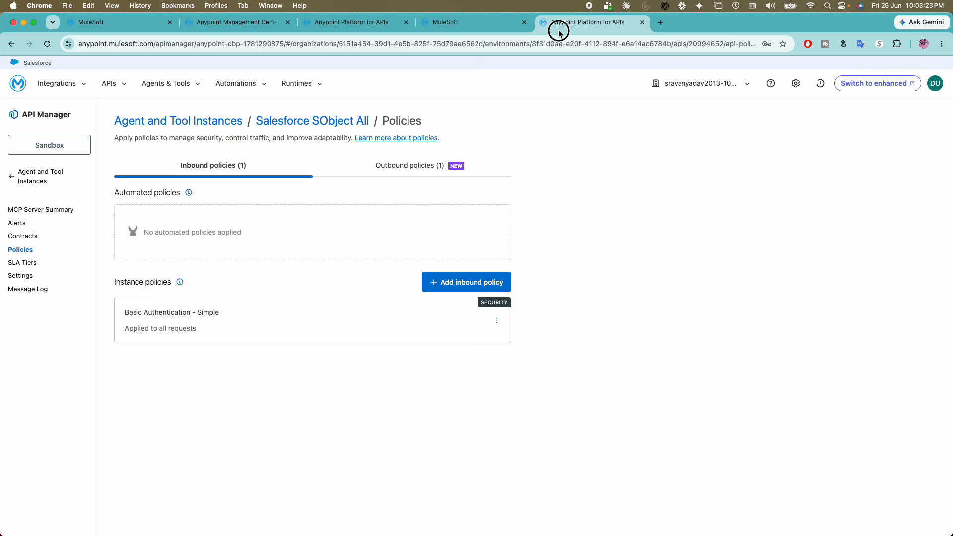
click(503, 27)
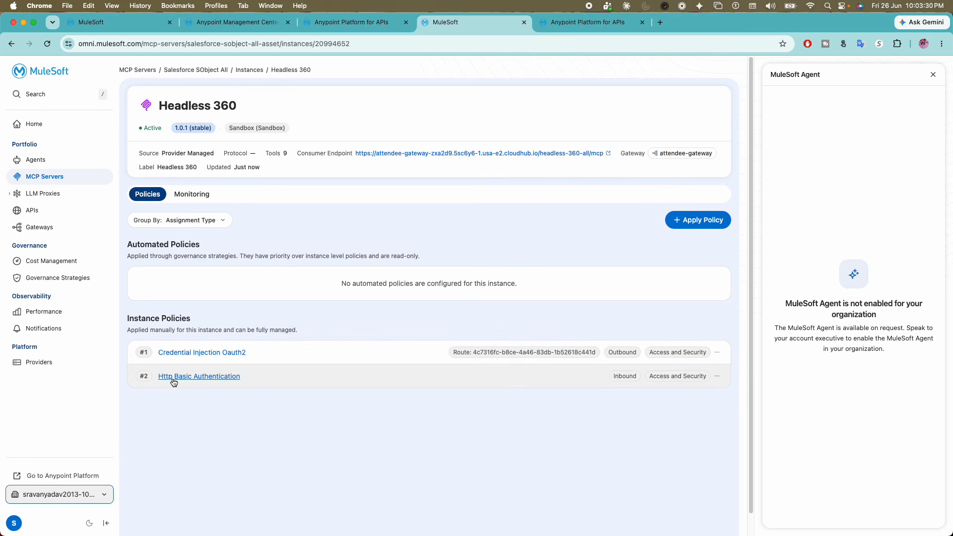
drag(191, 321, 156, 321)
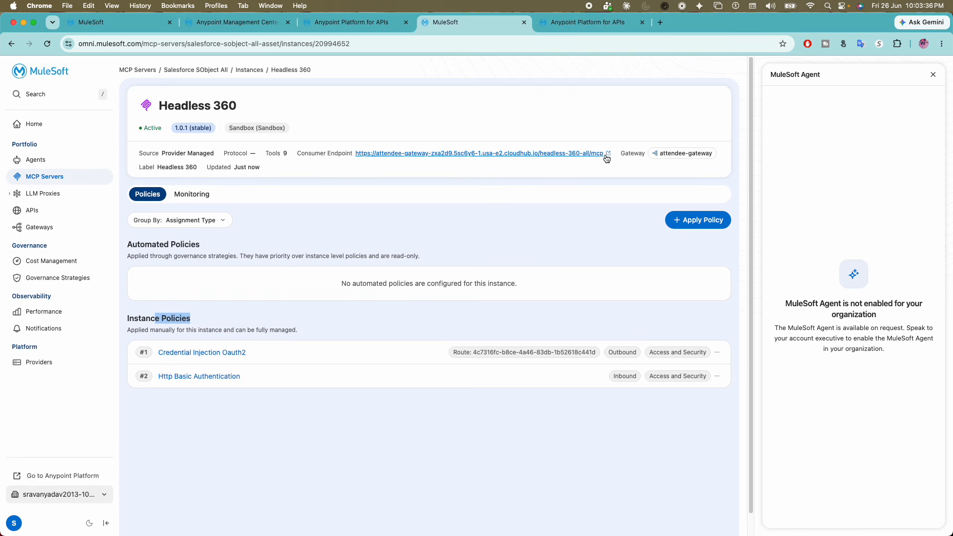
Select the full consumer endpoint URL of Headless 360 and bring the Postman window over the browser
click(353, 155)
drag(353, 155, 604, 154)
key(super+c)
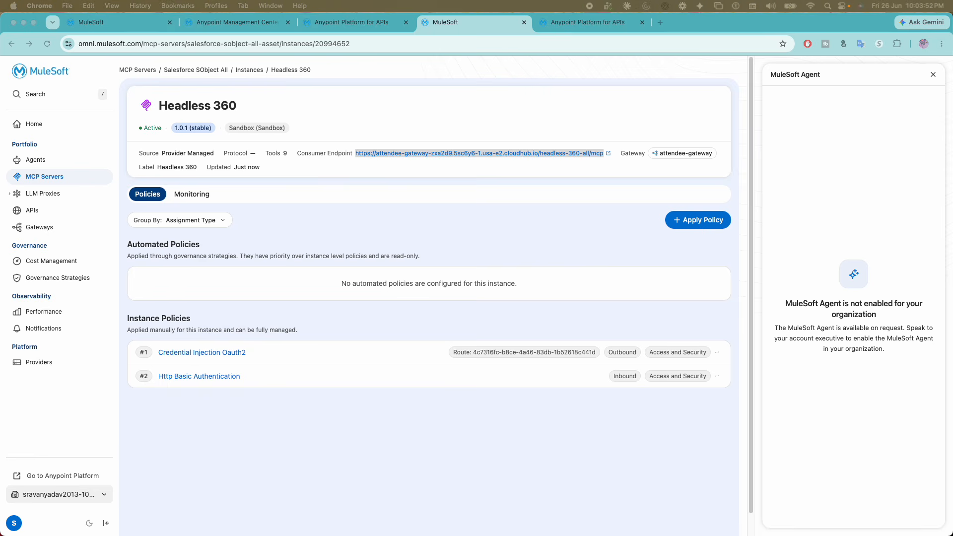
drag(952, 56, 553, 56)
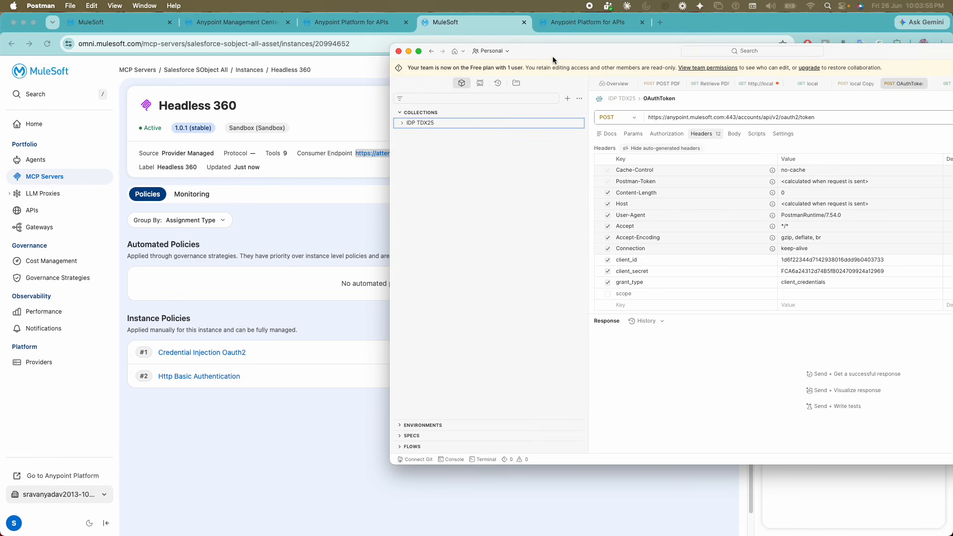
Maximize the Postman window and create an MCP request over HTTP with the copied Headless 360 endpoint URL ending in /headless-360-all/mcp
click(418, 51)
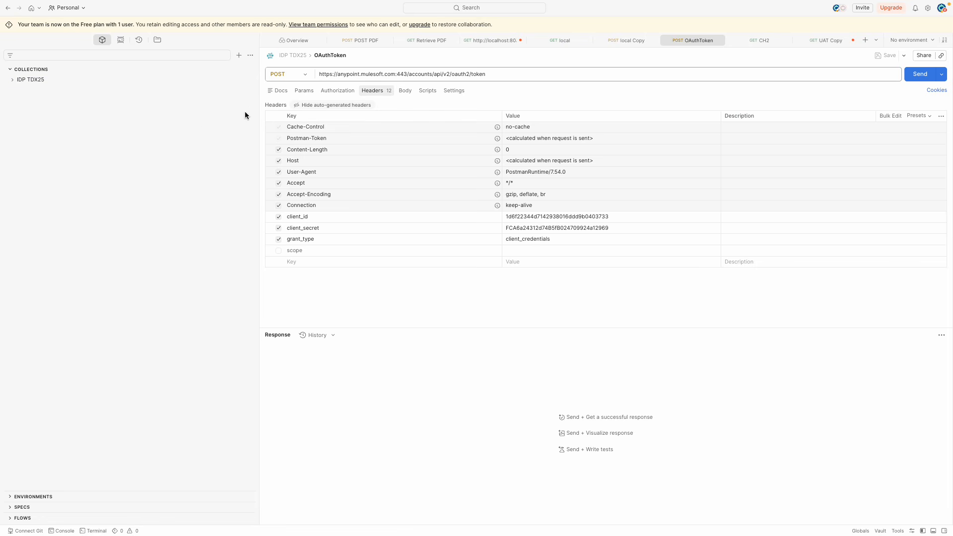
click(238, 56)
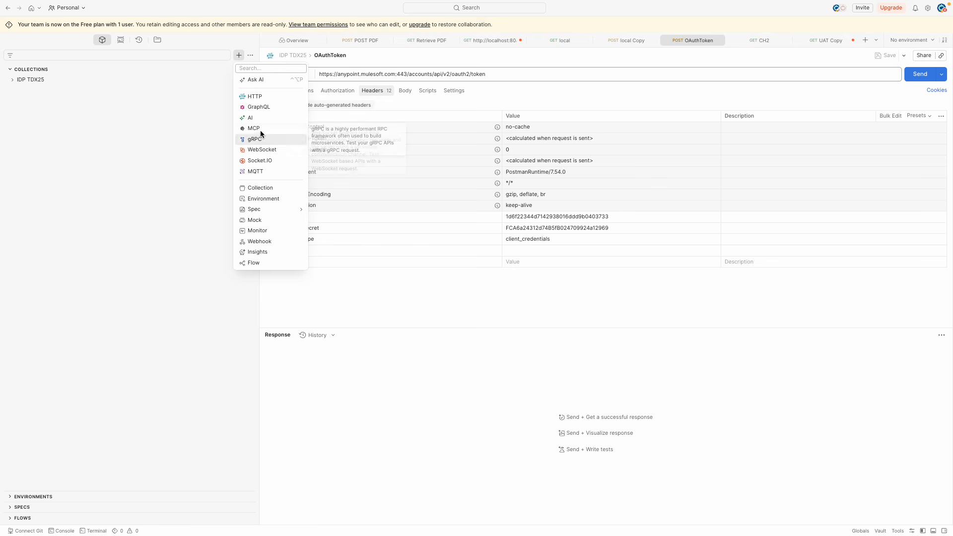
click(213, 65)
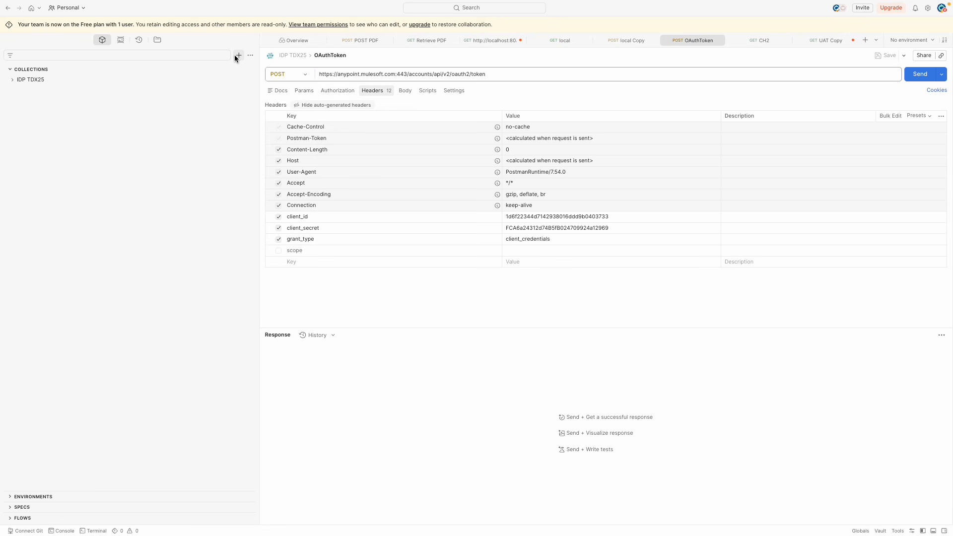
click(235, 56)
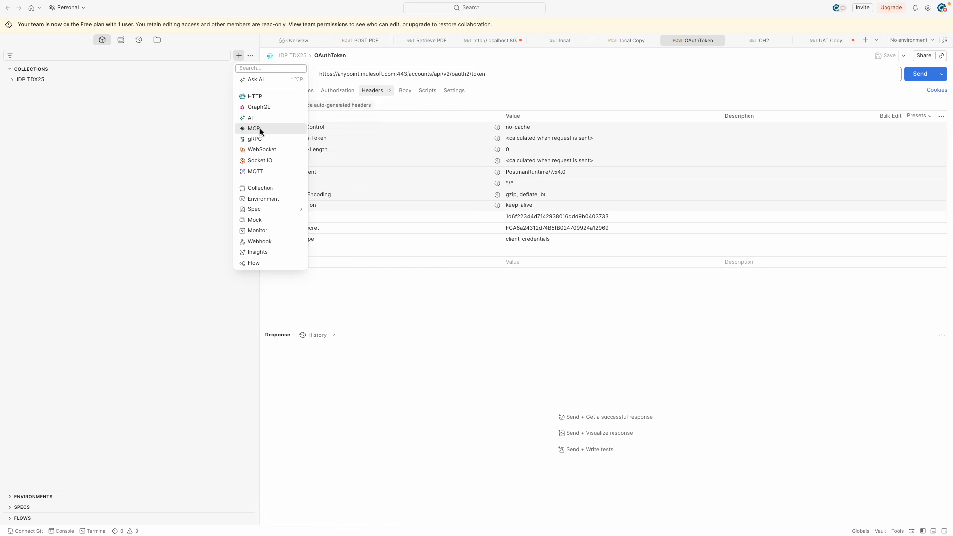
click(259, 128)
click(289, 75)
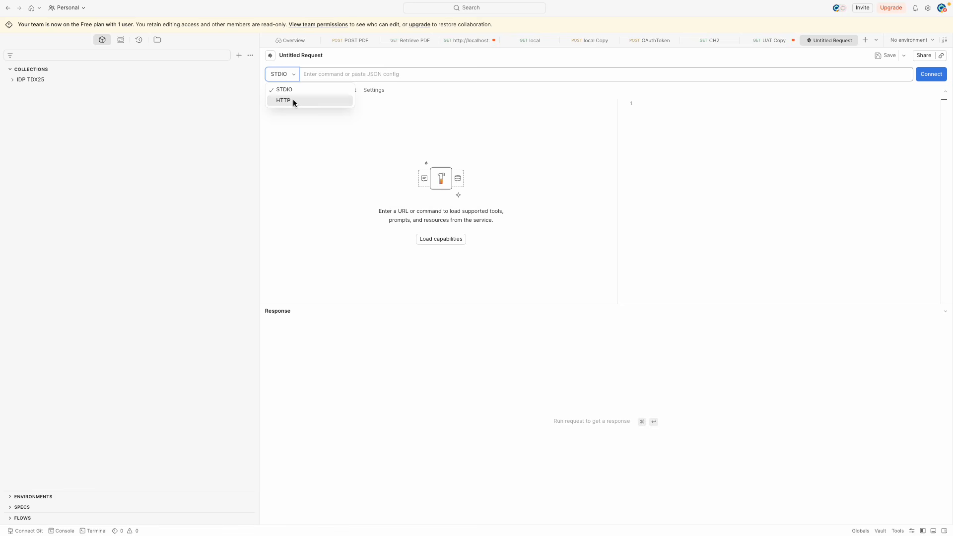
click(293, 101)
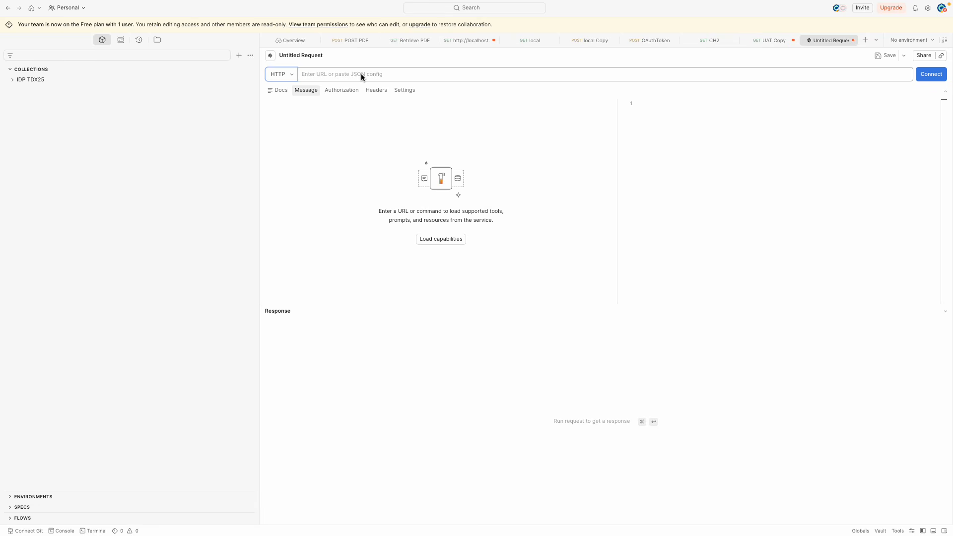
click(362, 74)
key(super+v)
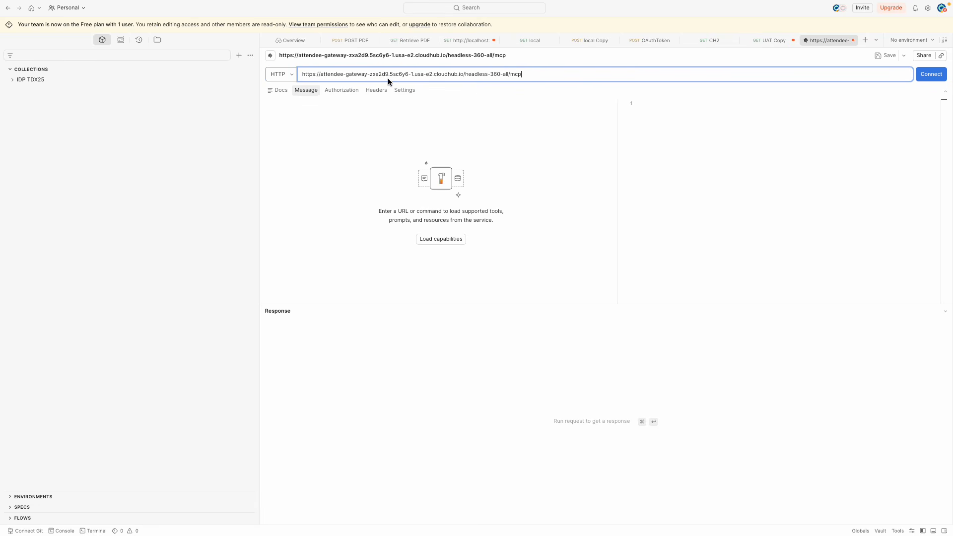
Set the request's authorization to Basic Auth, enter the username and password, and try to connect to the MCP server
click(343, 91)
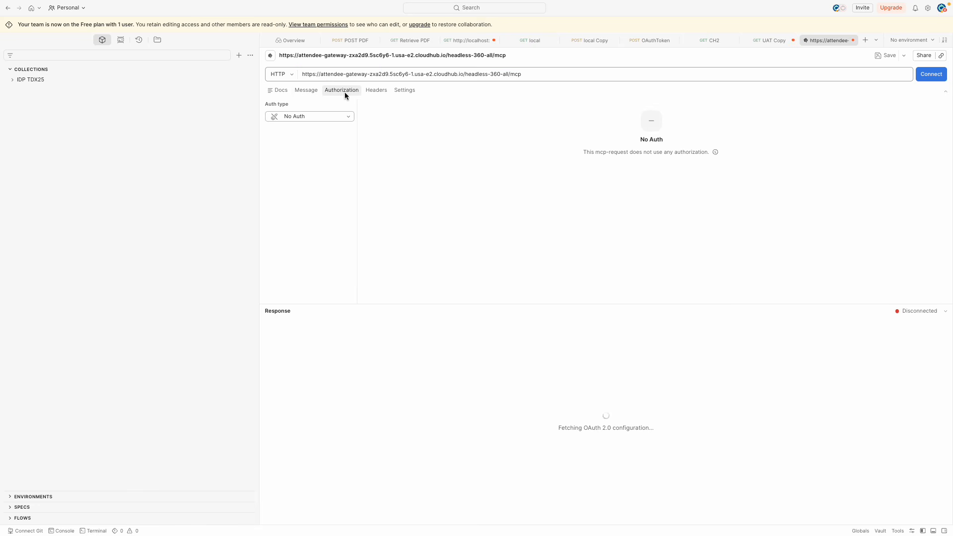
click(339, 117)
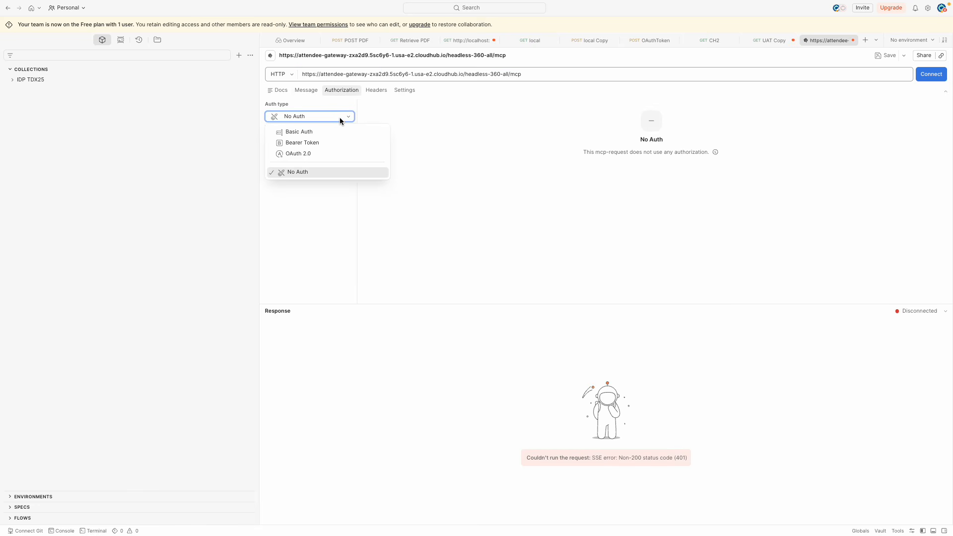
click(338, 130)
click(550, 126)
text(sravan)
key(Tab)
text(•••••)
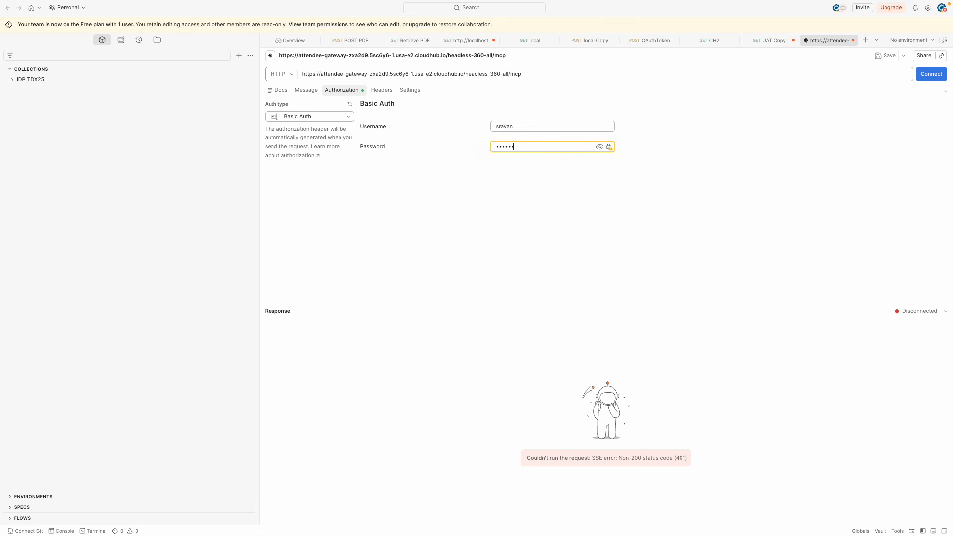
click(921, 75)
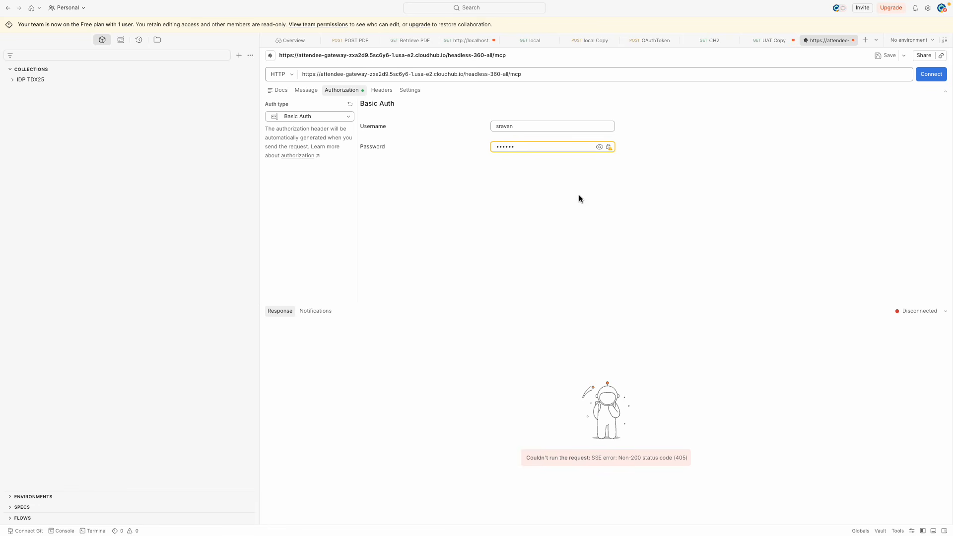
Remove /mcp from the end of the endpoint URL and connect again
click(547, 76)
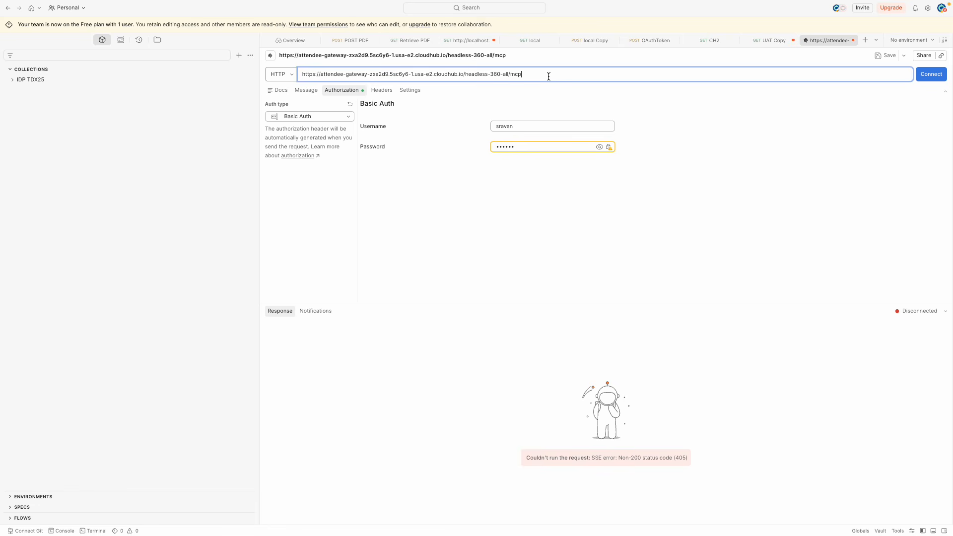
double_click(518, 75)
key(BackSpace)
key(BackSpace)
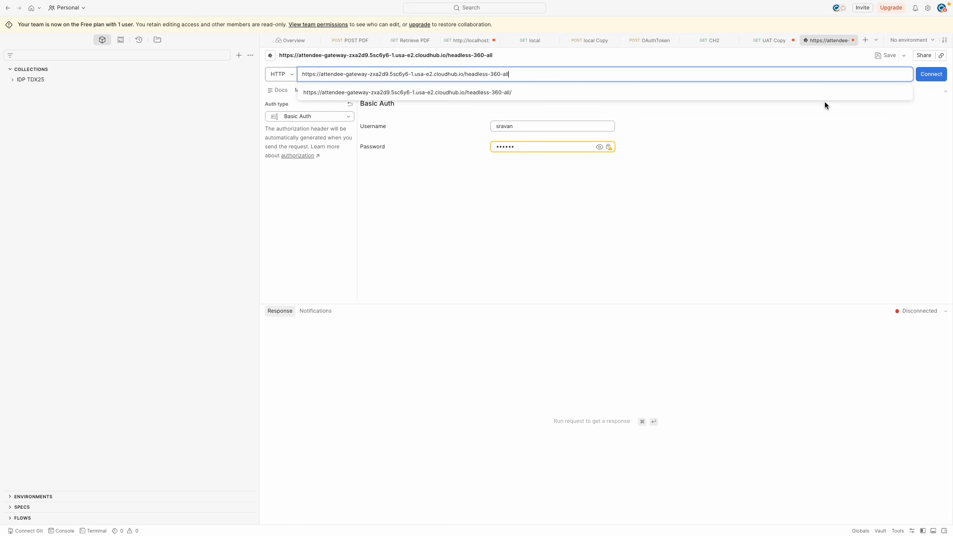
click(930, 75)
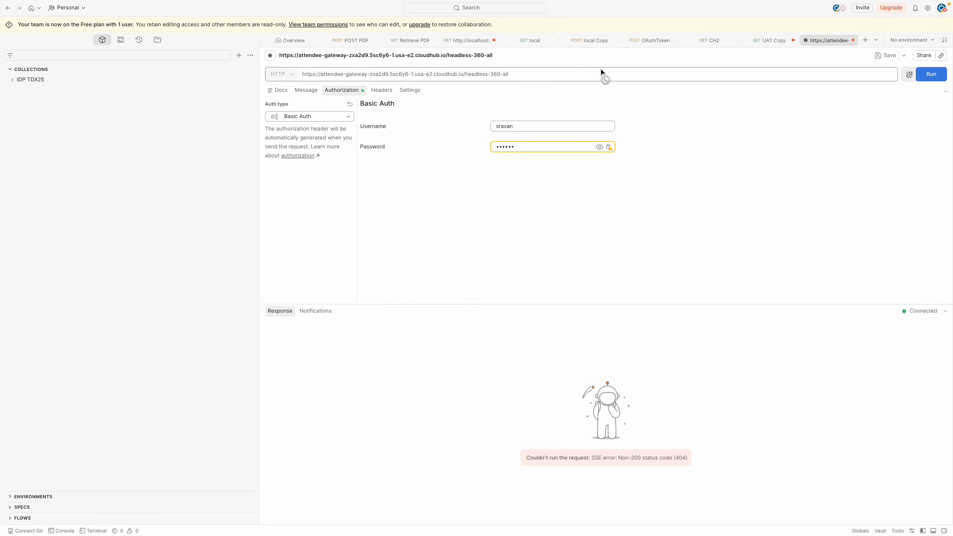
Copy the shortened URL from the request's name and close this MCP request
click(587, 74)
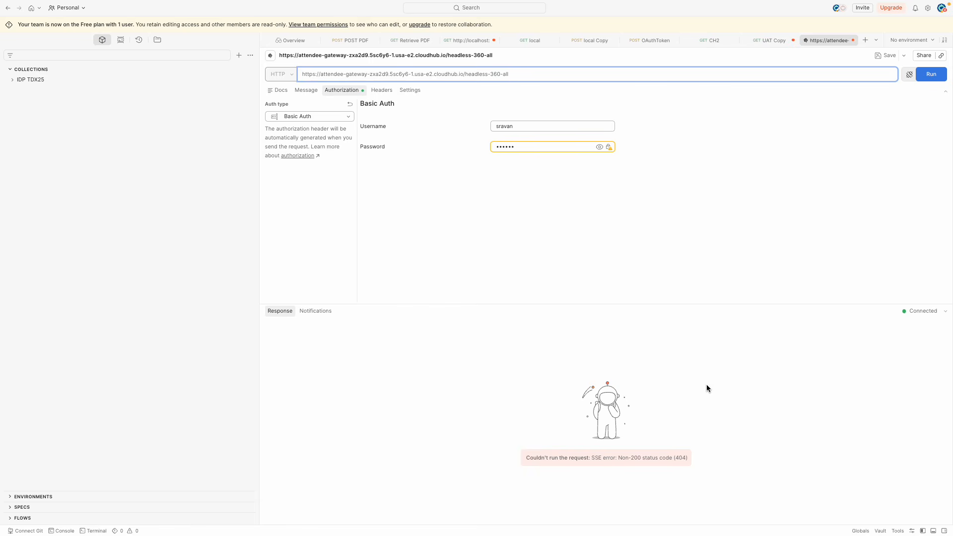
click(907, 77)
click(350, 56)
click(350, 59)
key(super+a)
key(super+c)
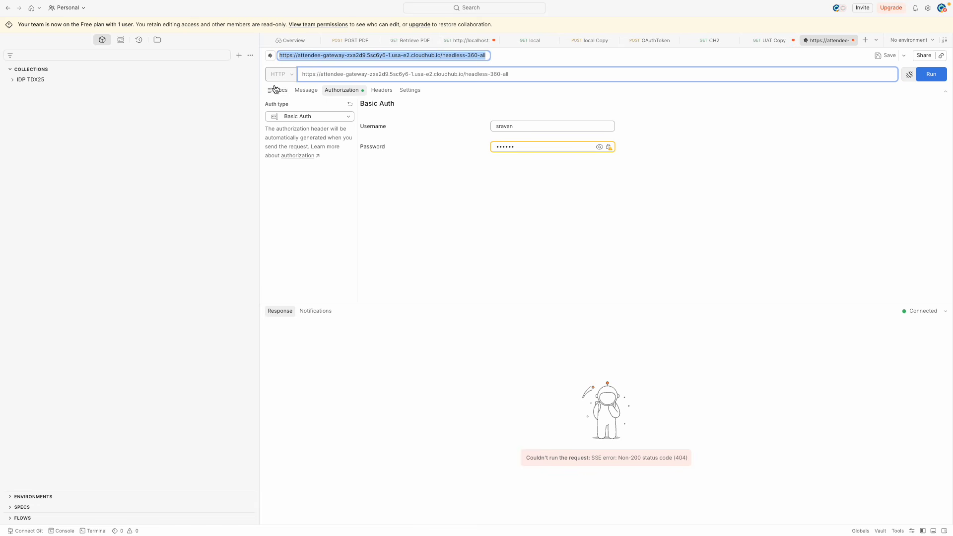
click(852, 41)
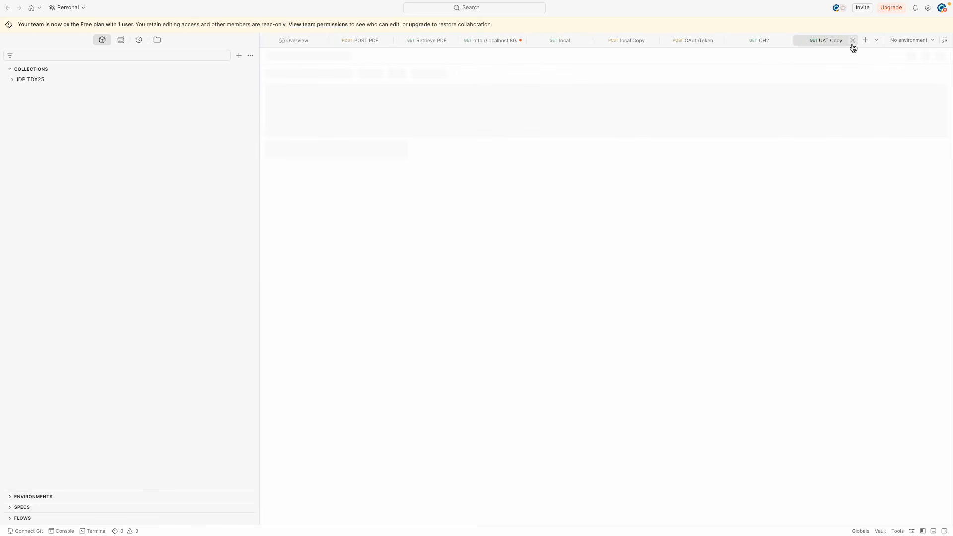
Create a new MCP request and set its transport to HTTP
click(240, 56)
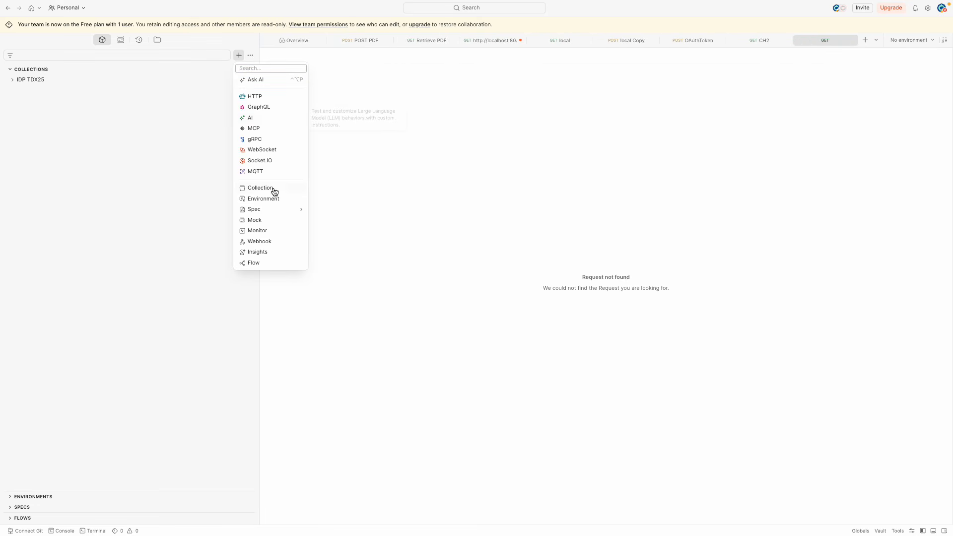
click(263, 131)
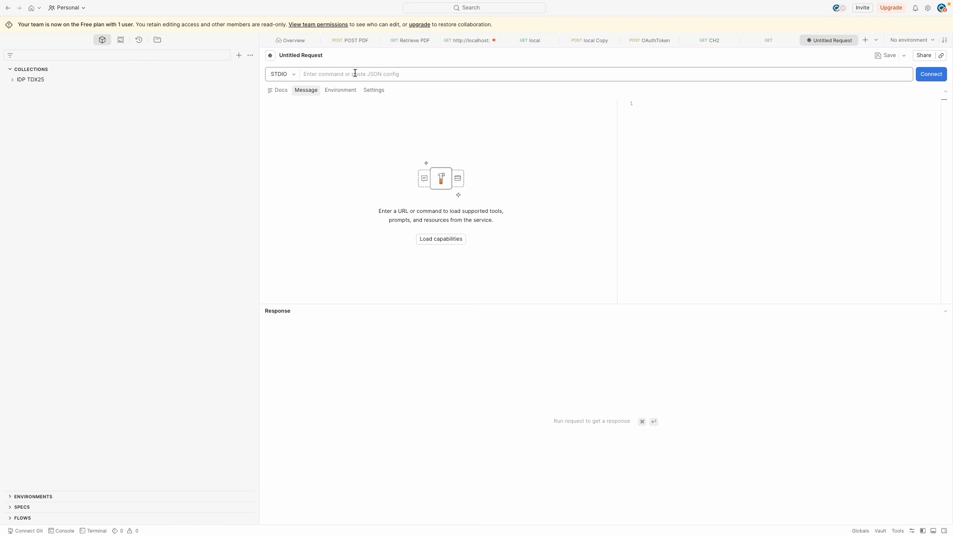
click(279, 74)
click(289, 103)
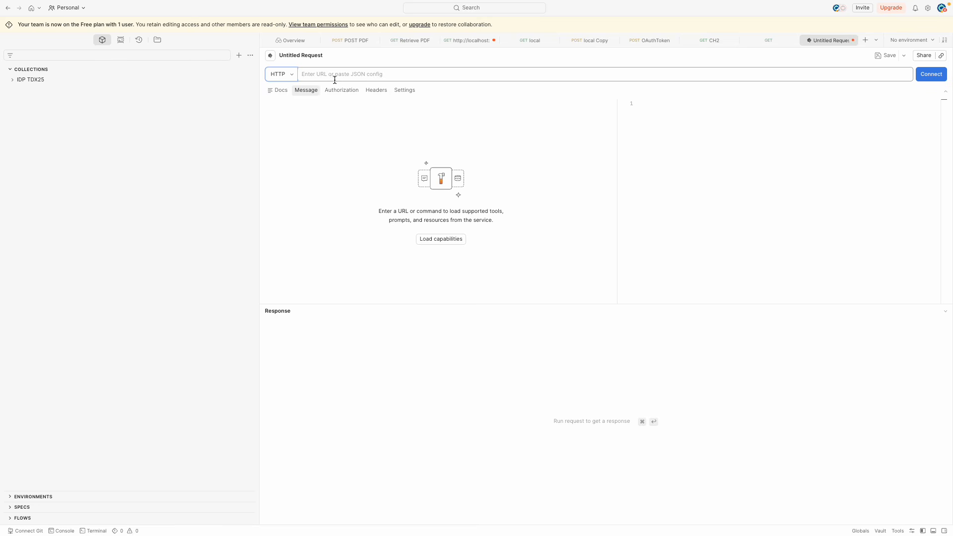
click(334, 79)
click(301, 147)
Set the new request's authorization to Basic Auth and enter the username and password
click(343, 91)
click(318, 118)
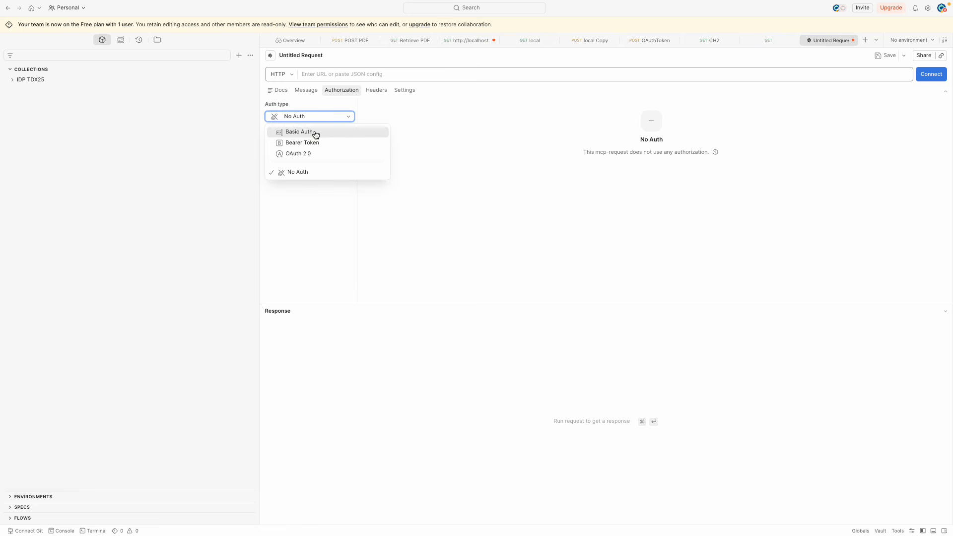
click(315, 132)
click(527, 126)
text(sravan)
key(Tab)
text(•••••)
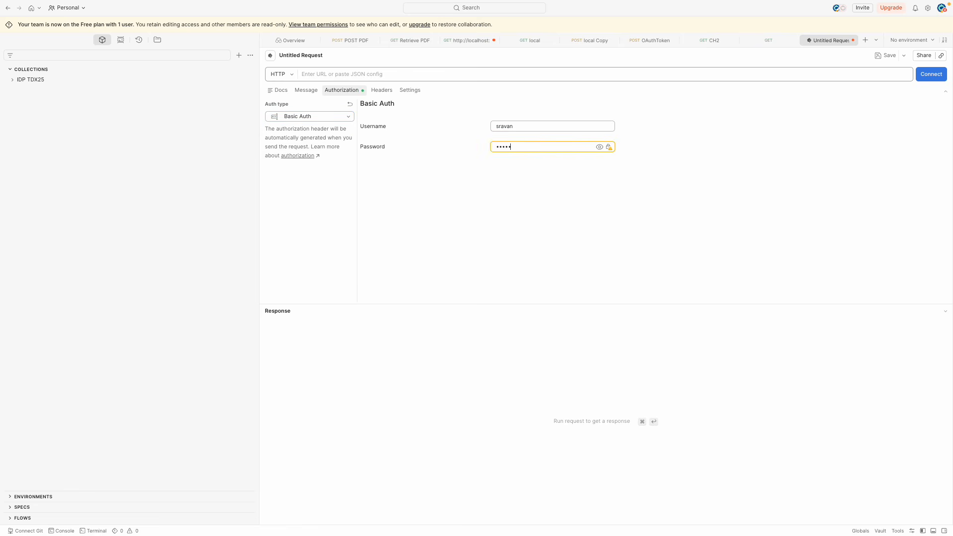
Paste the endpoint URL ending in /headless-360-all, check its host and path parts, and try to connect
click(382, 70)
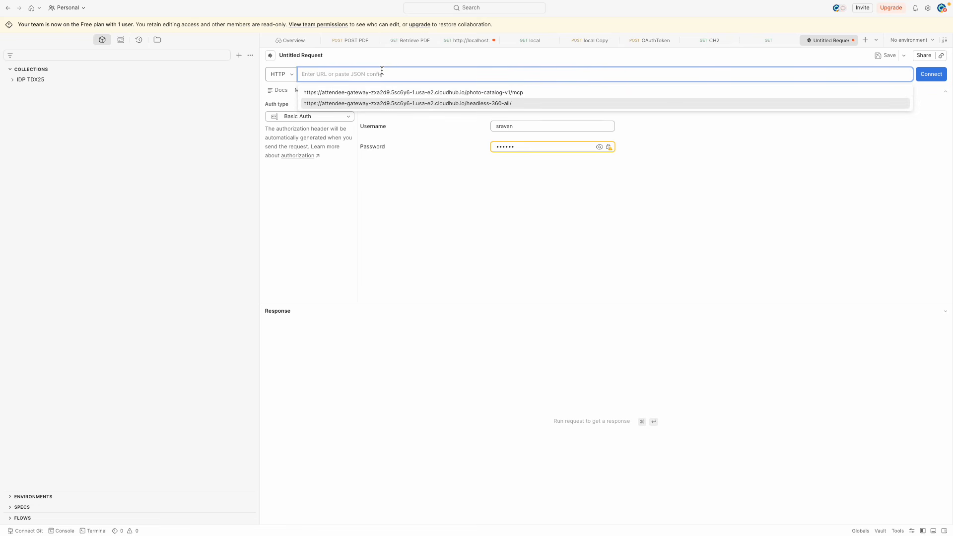
key(super+v)
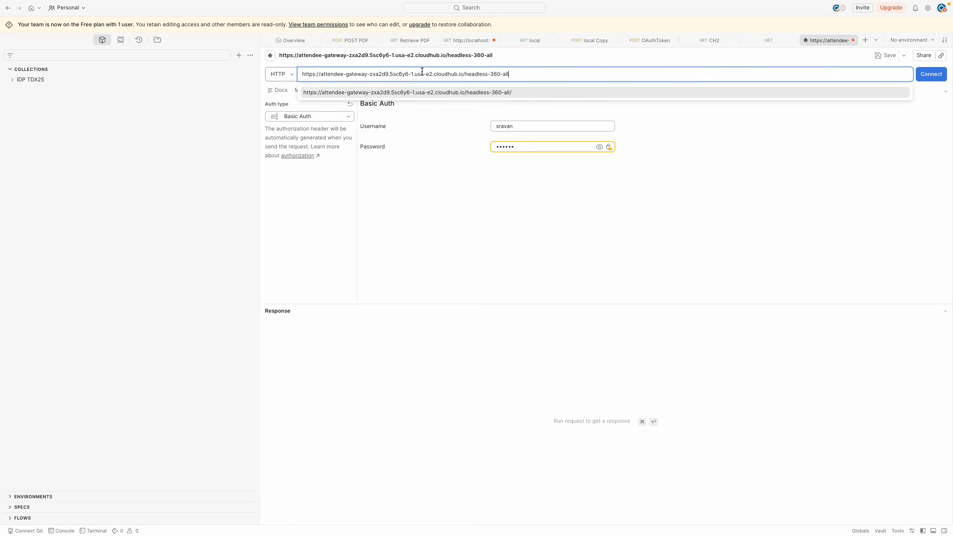
click(463, 73)
drag(463, 74, 278, 66)
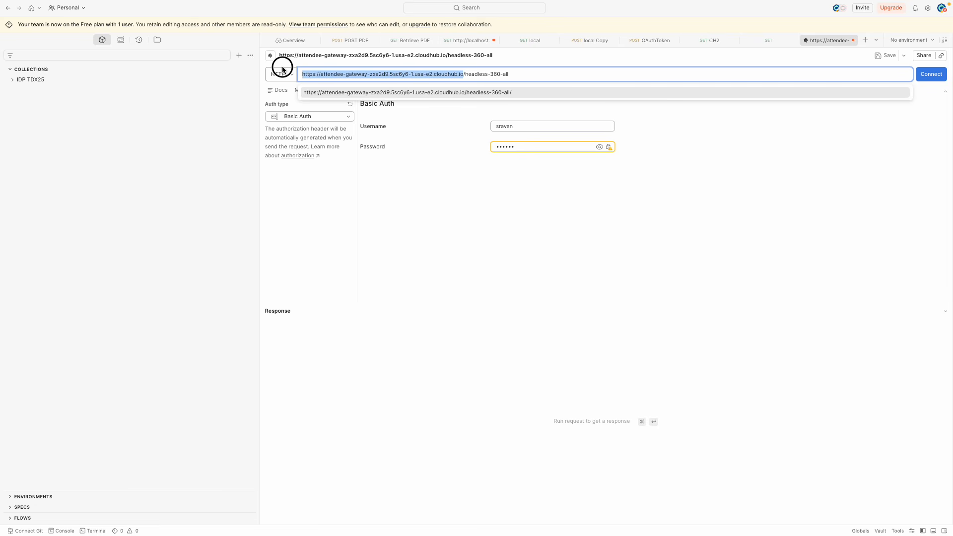
click(465, 74)
drag(466, 73, 509, 74)
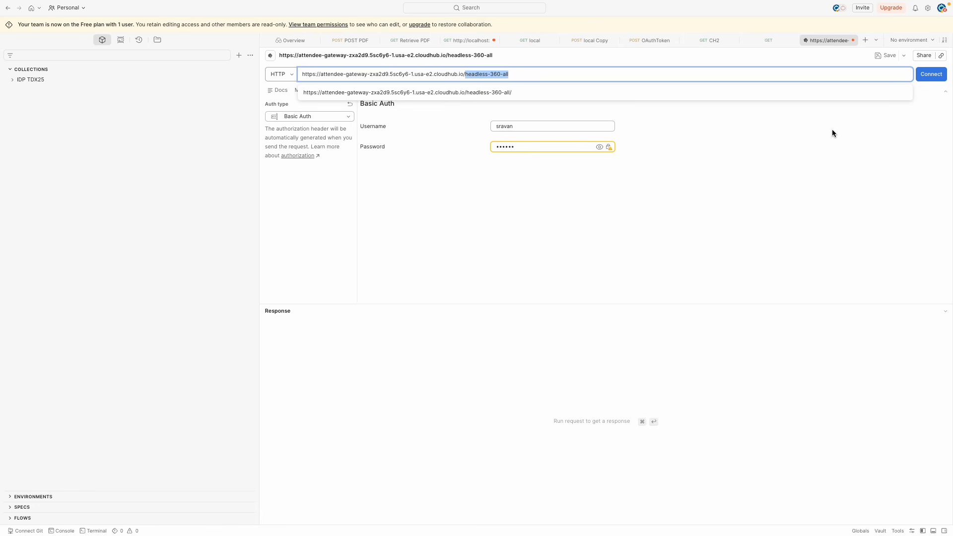
click(929, 74)
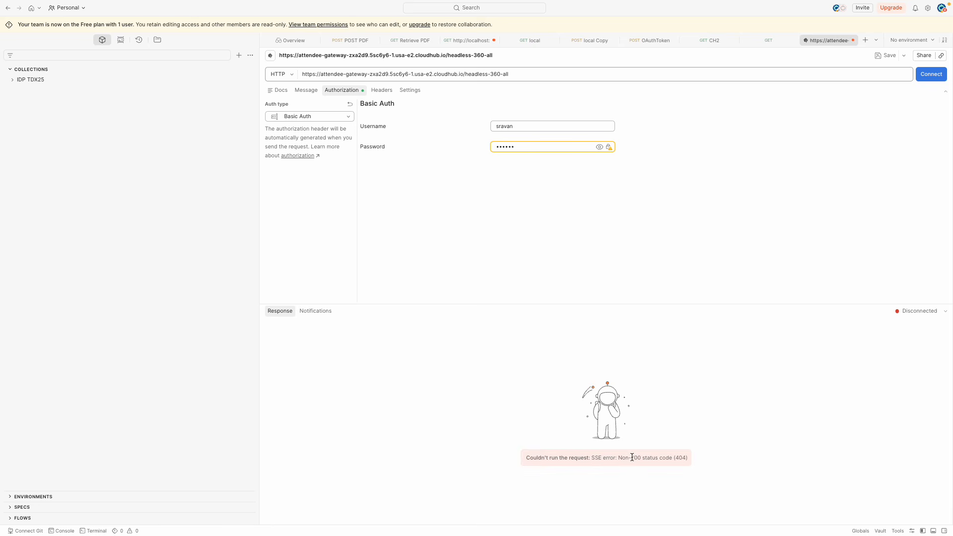
Try loading the server's capabilities, add a trailing slash to the endpoint URL and connect again
click(304, 94)
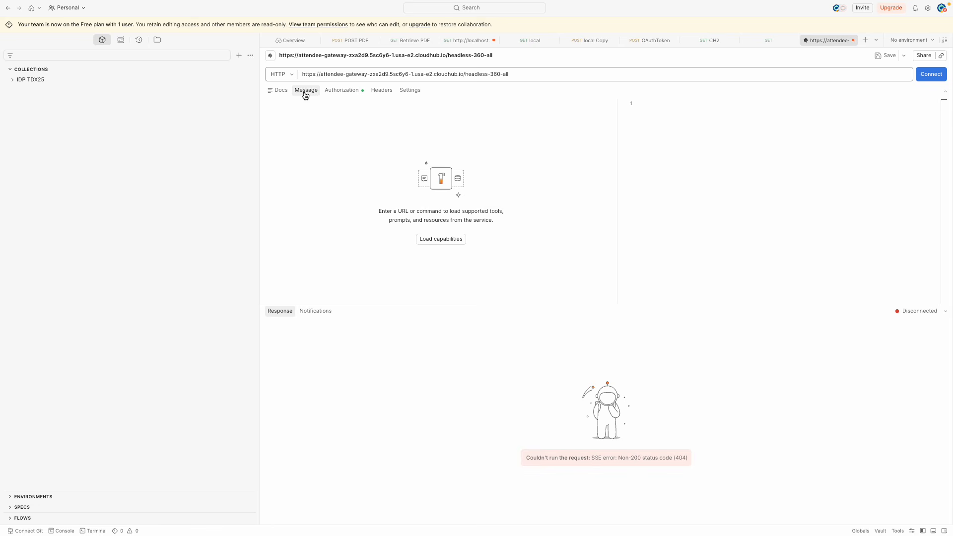
click(448, 240)
click(525, 74)
text(/)
click(927, 75)
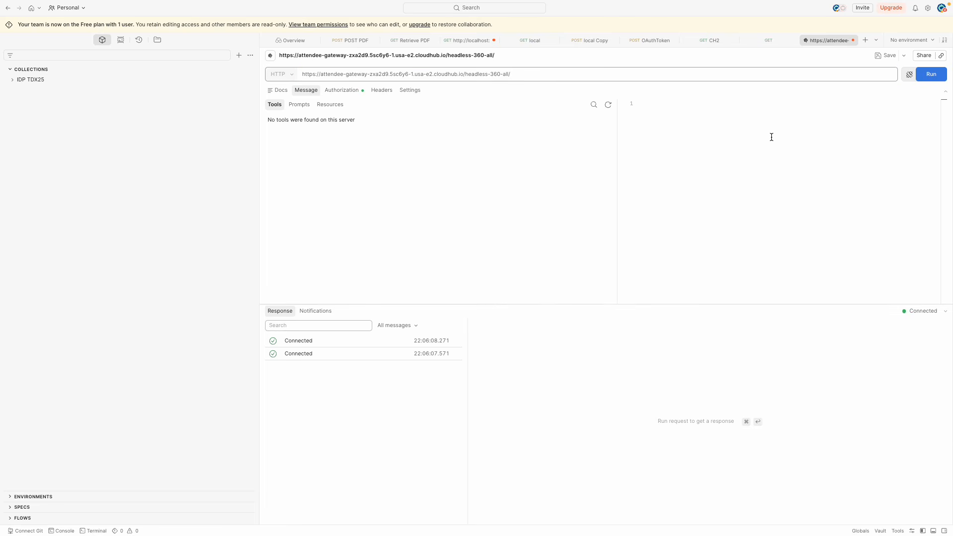
Enlarge the request area and look through the tools offered by the connected Headless 360 MCP server
click(522, 79)
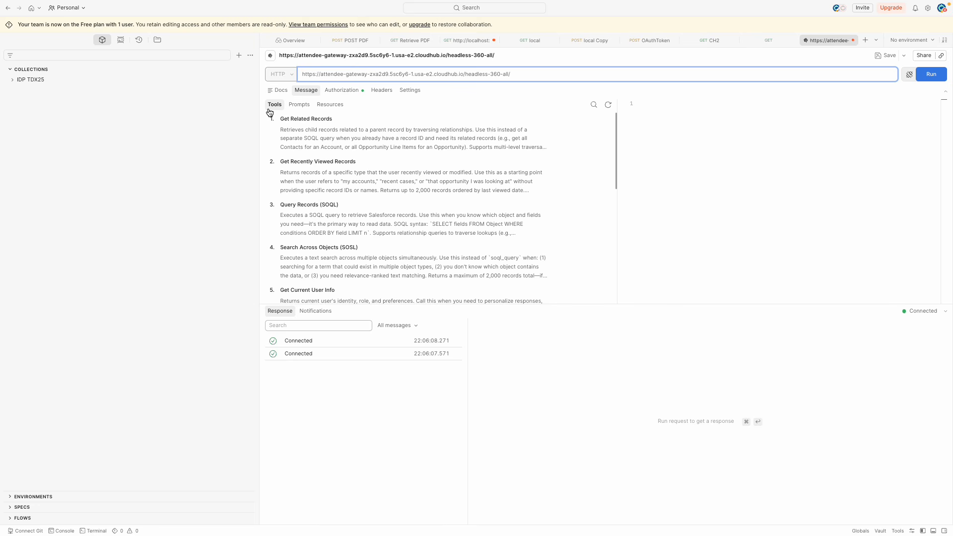
drag(259, 110, 200, 112)
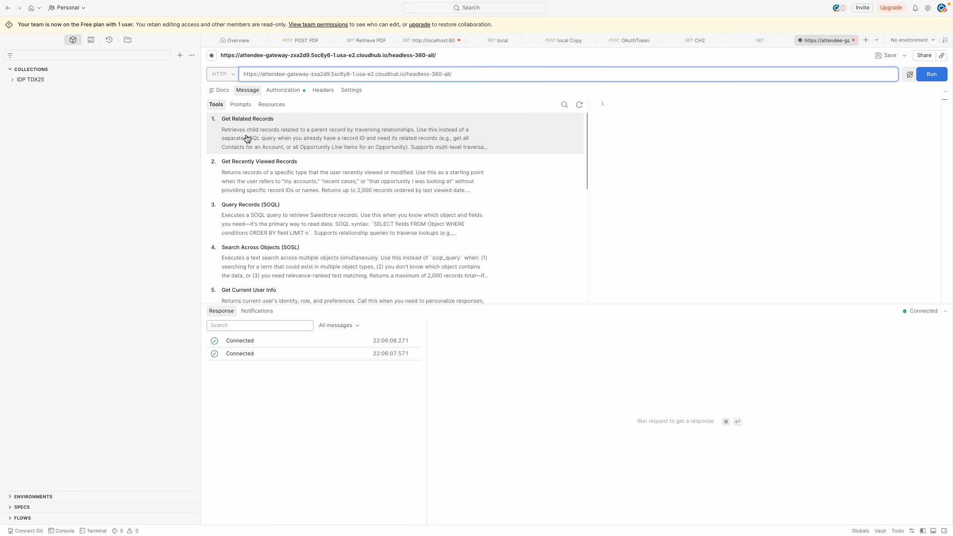
scroll(246, 138, down, 1)
scroll(247, 137, up, 1)
scroll(239, 136, down, 5)
scroll(244, 137, down, 6)
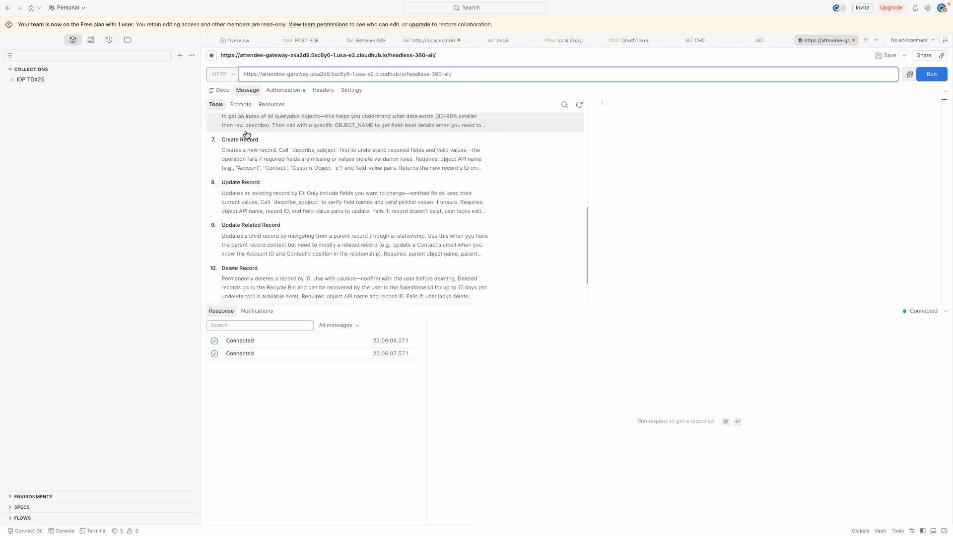
scroll(255, 134, up, 12)
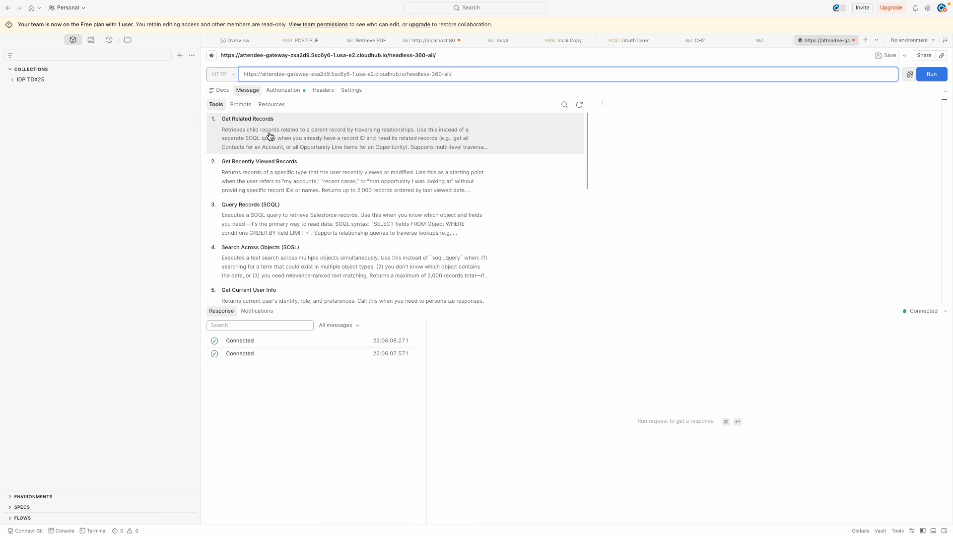
scroll(298, 178, down, 3)
scroll(300, 180, up, 3)
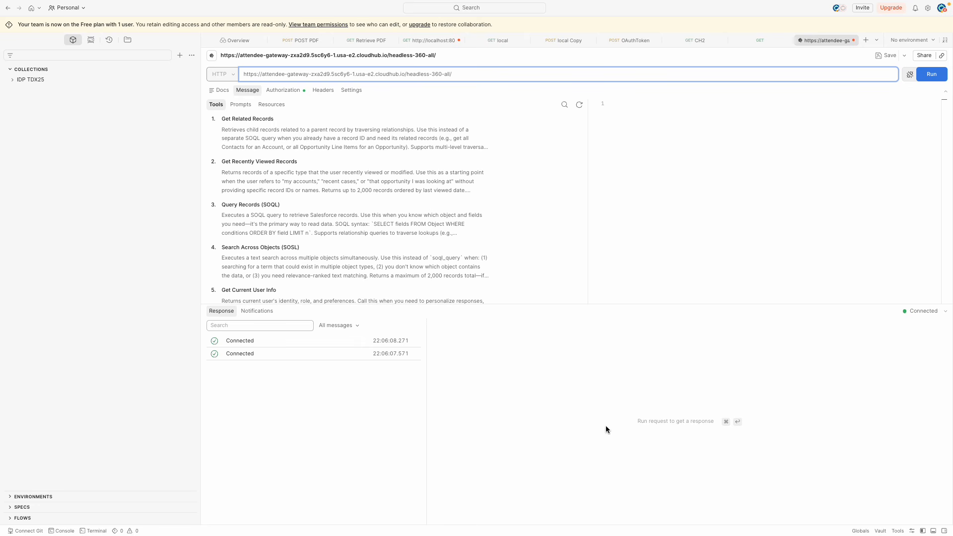
Run the Query Records (SOQL) tool with "Select Id, Name FROM Account LIMIT 5" and look through the returned account records
click(275, 222)
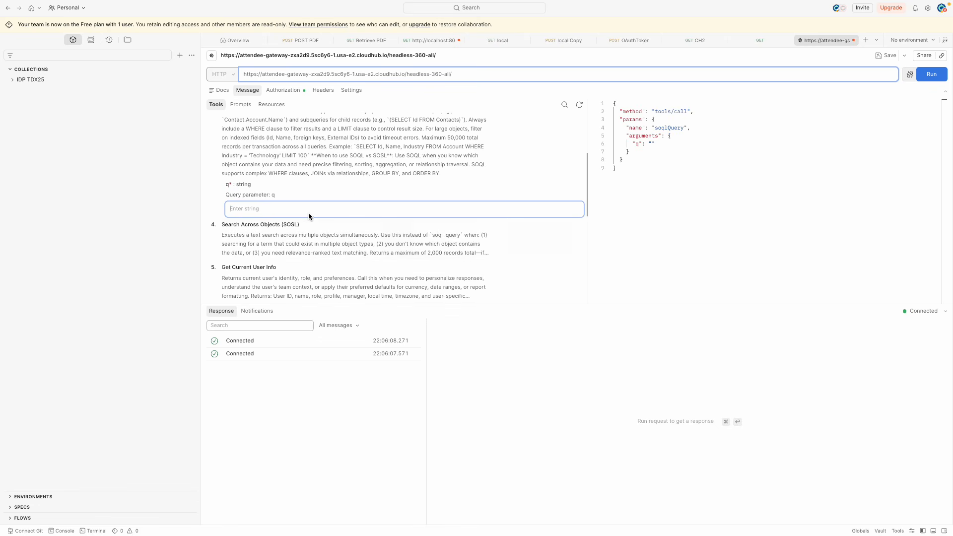
click(284, 210)
text(Select Id, Name FROM Account )
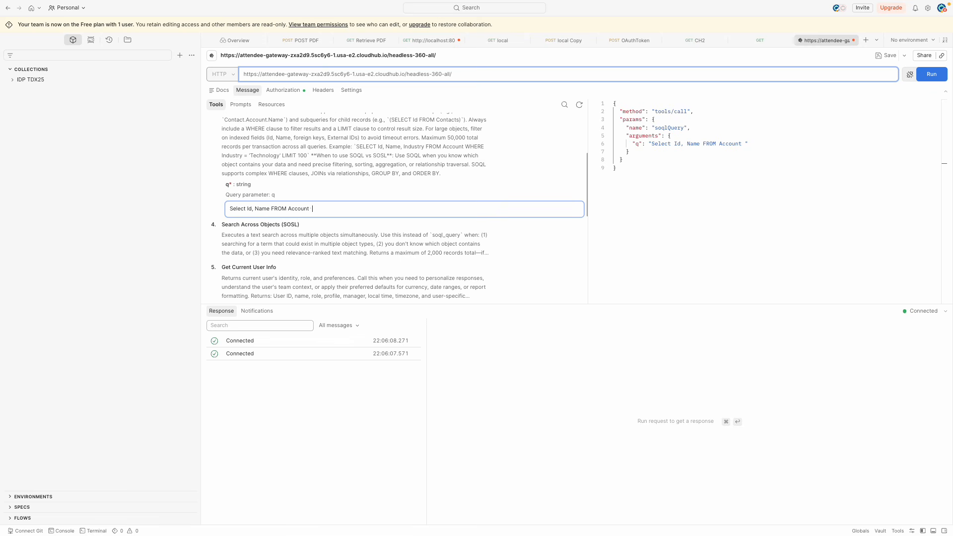
text( LIMIT 5)
click(932, 74)
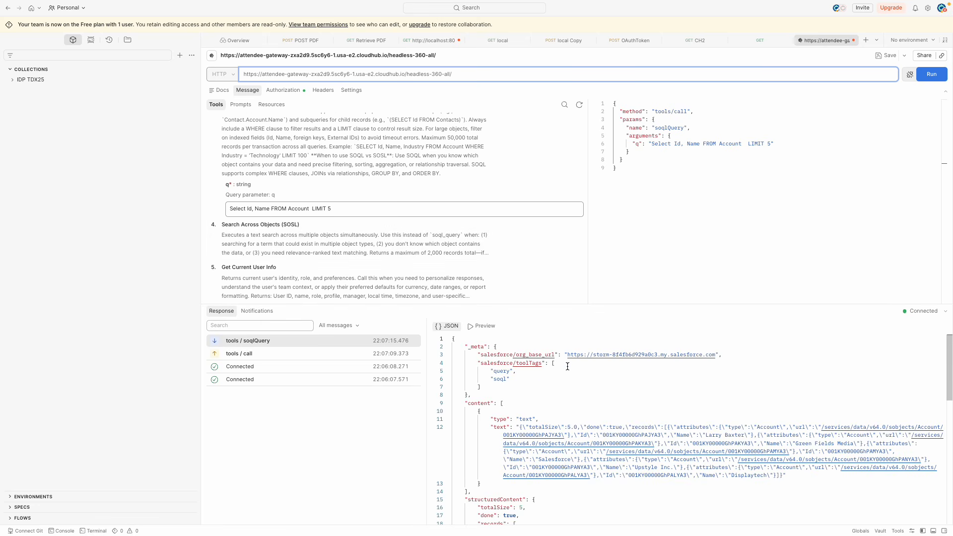
scroll(547, 382, down, 5)
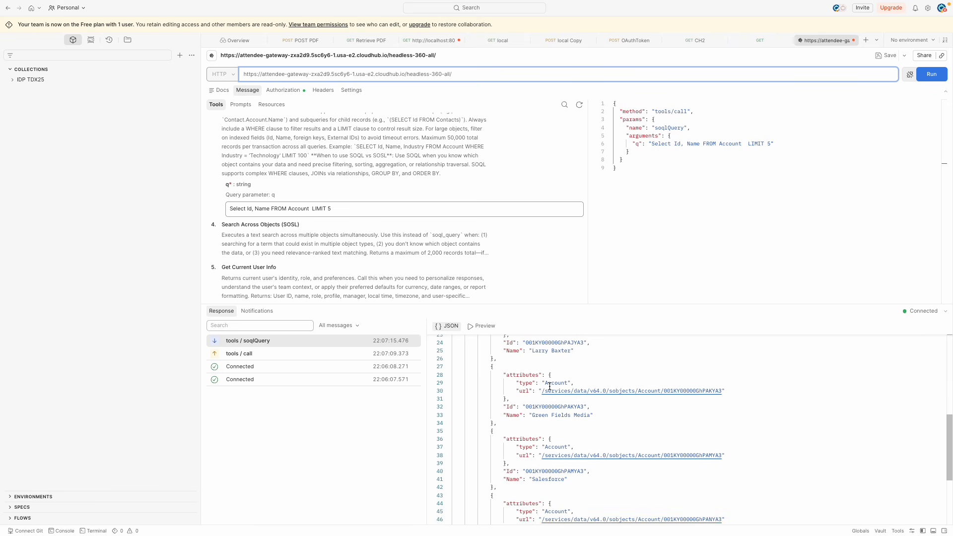
drag(536, 416, 579, 419)
double_click(550, 477)
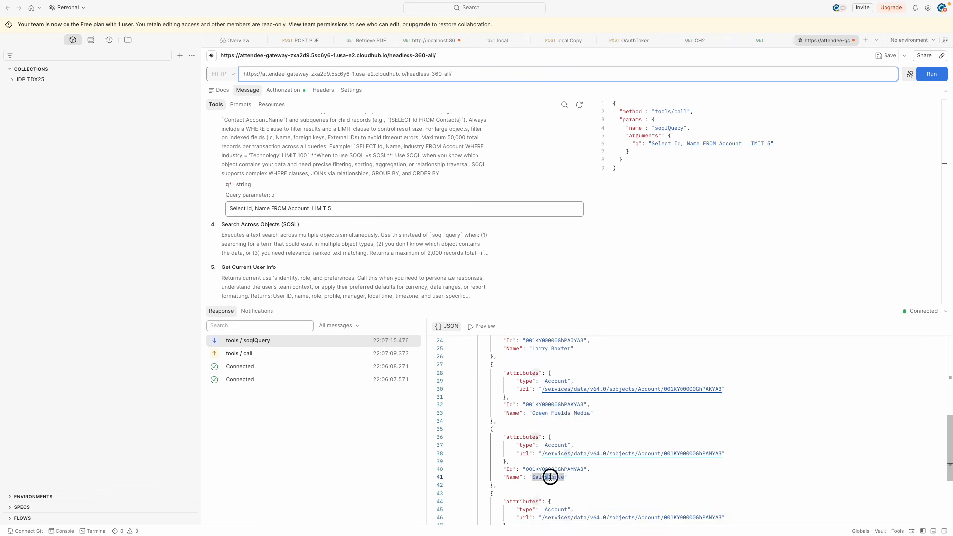
scroll(561, 469, up, 5)
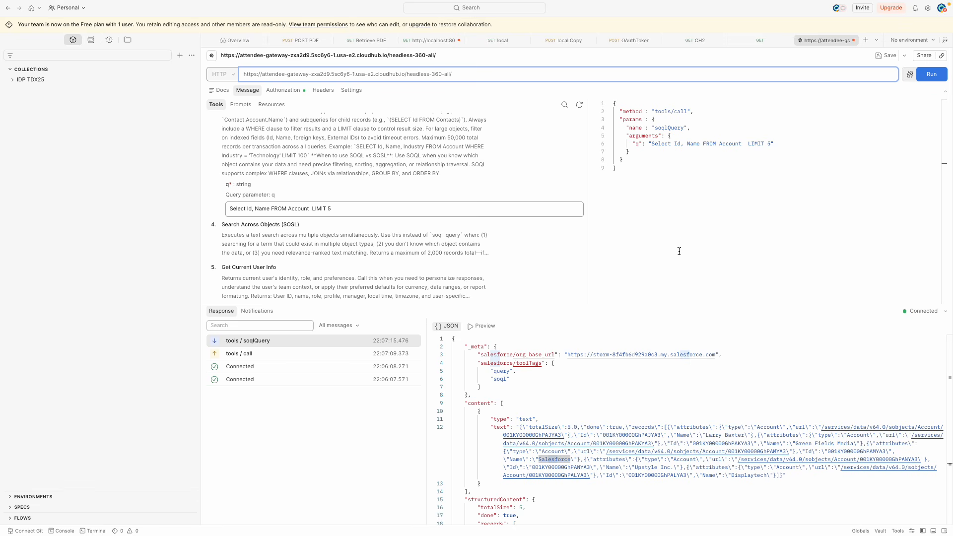
Add an extra character to the Basic Auth password and rerun the SOQL query over the open connection
click(283, 90)
click(498, 147)
text(•)
click(931, 74)
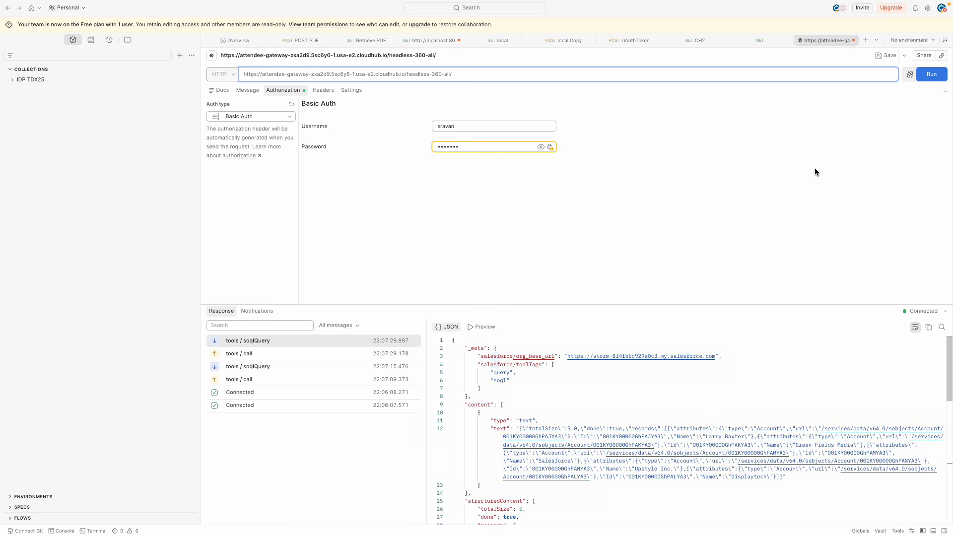
click(254, 90)
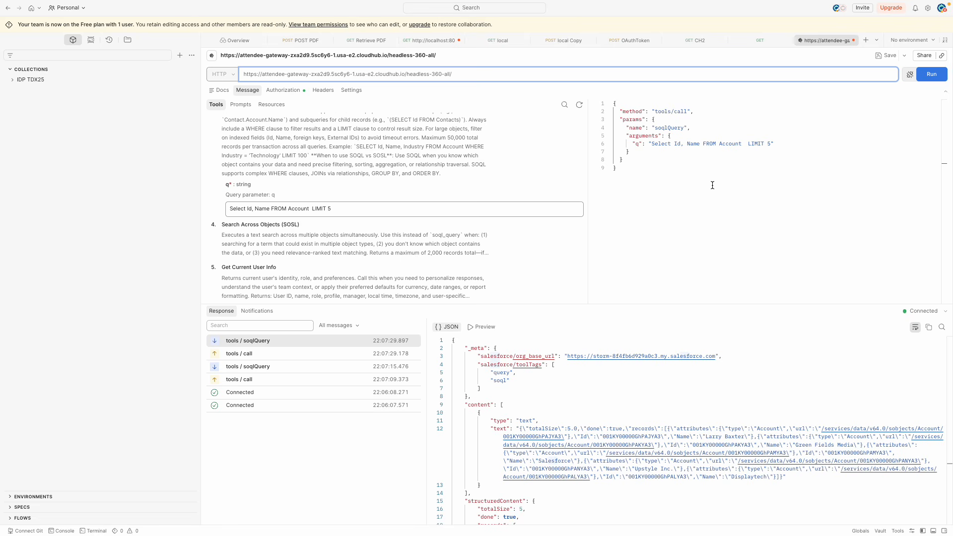
click(932, 74)
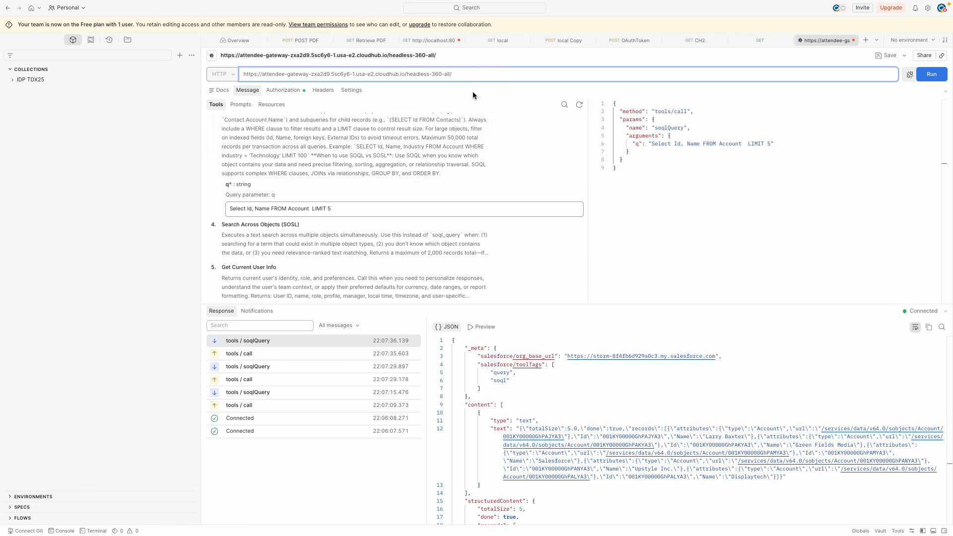
Disconnect from the MCP server, try to reconnect with the altered password and check the response
click(910, 75)
click(924, 75)
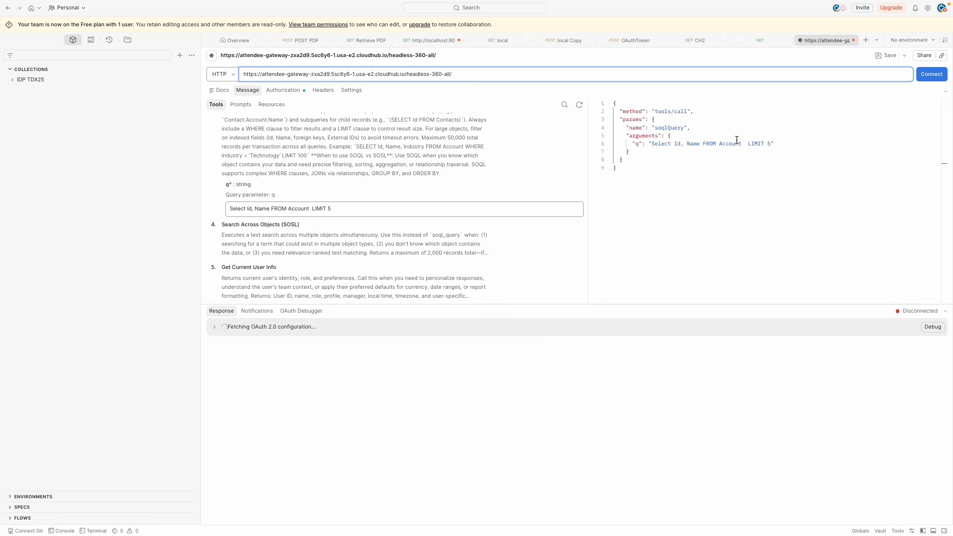
drag(603, 458, 684, 451)
Remove the extra character from the Basic Auth password and reconnect to the MCP server
click(286, 91)
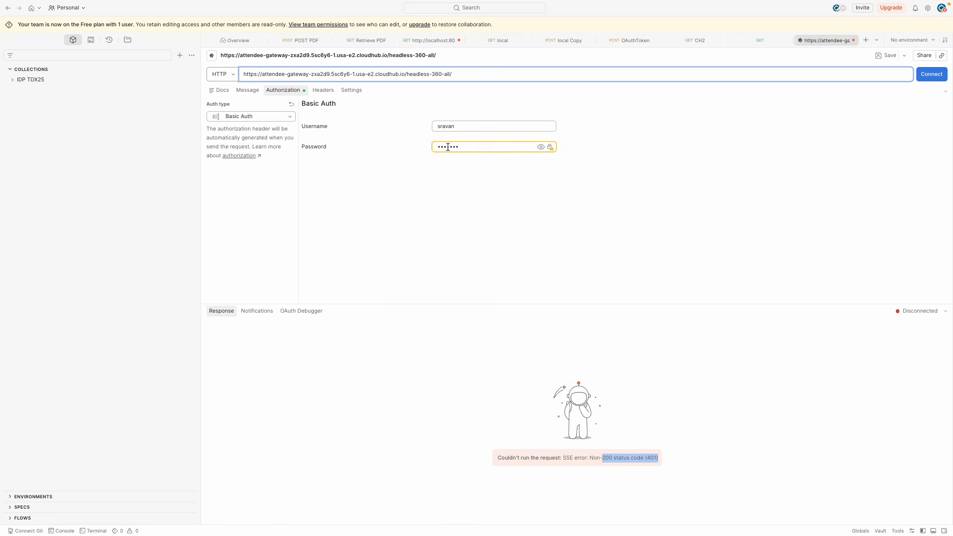
click(467, 151)
key(BackSpace)
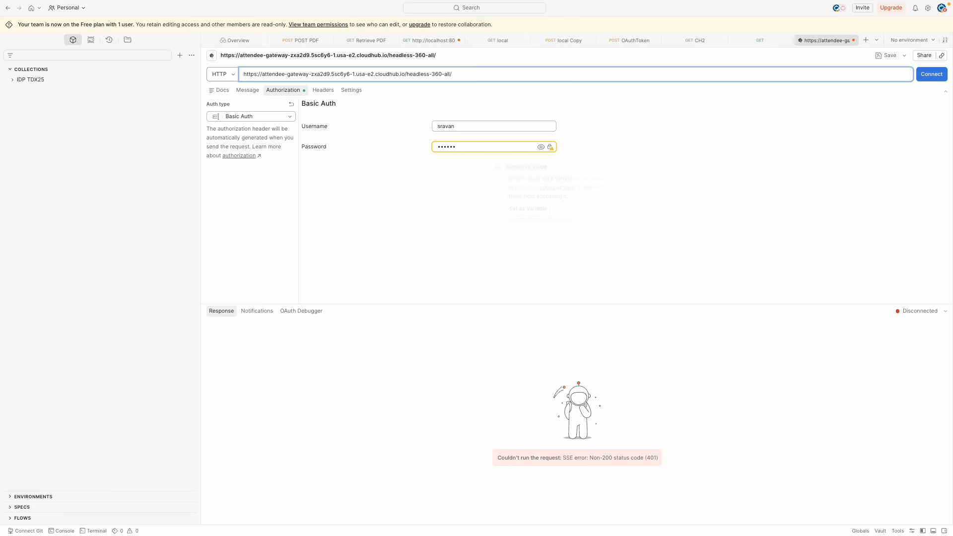
click(932, 74)
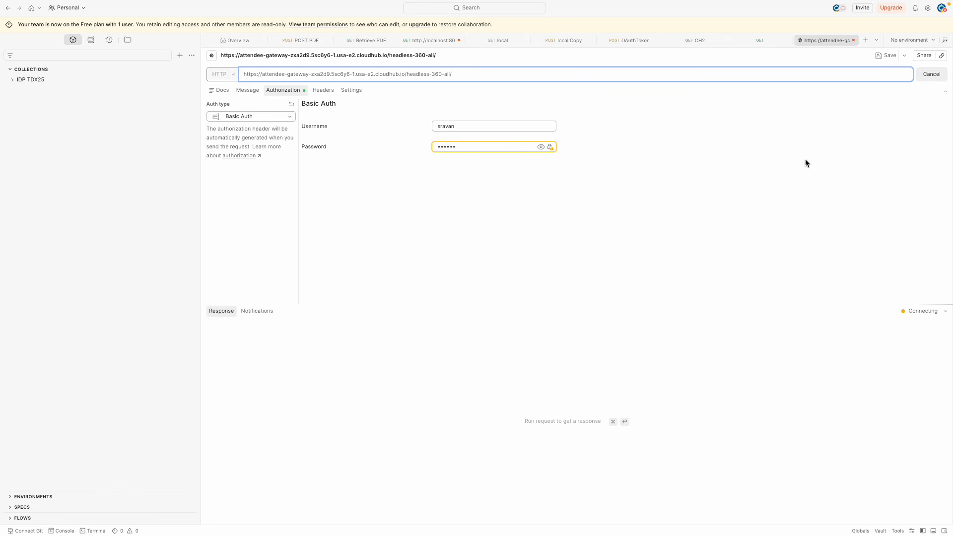
Rerun the Query Records (SOQL) tool with the existing account query over the new connection
click(247, 90)
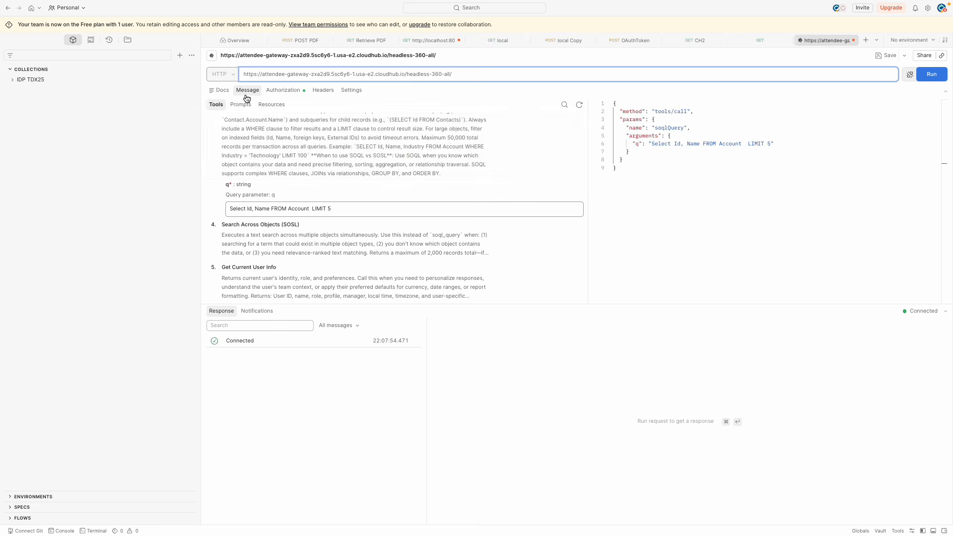
scroll(298, 177, up, 2)
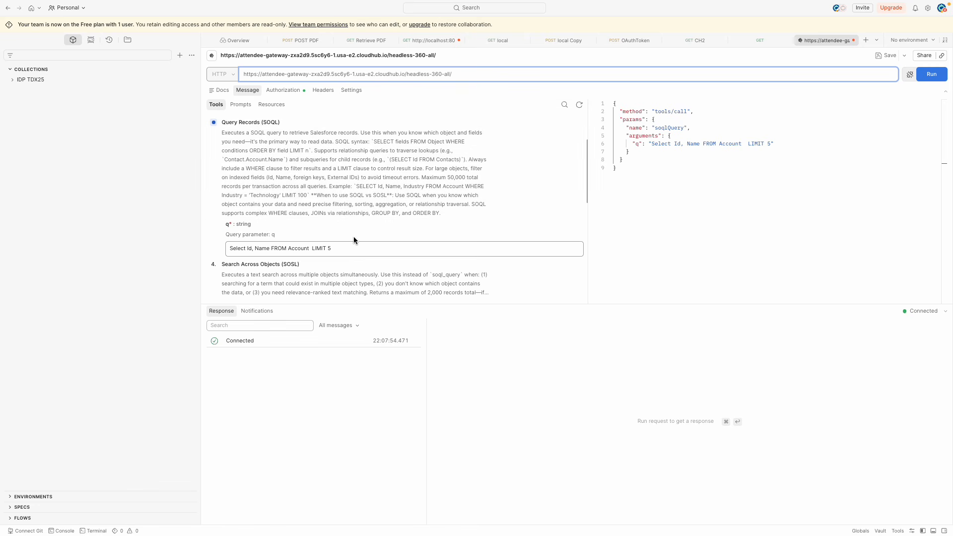
click(343, 248)
click(932, 74)
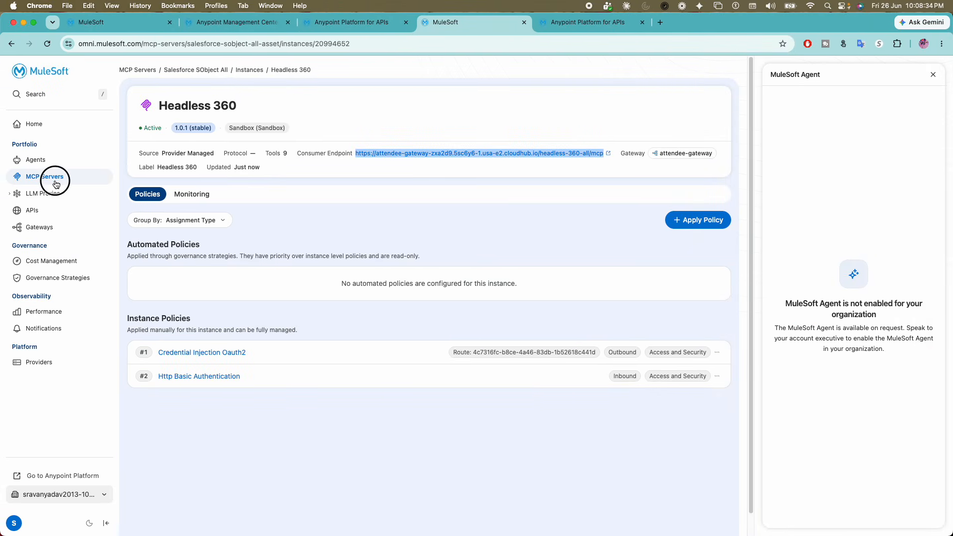
Switch to MuleSoft in Chrome, search the MCP servers for "sales" and view the managed instances of Salesforce SObject All
click(56, 184)
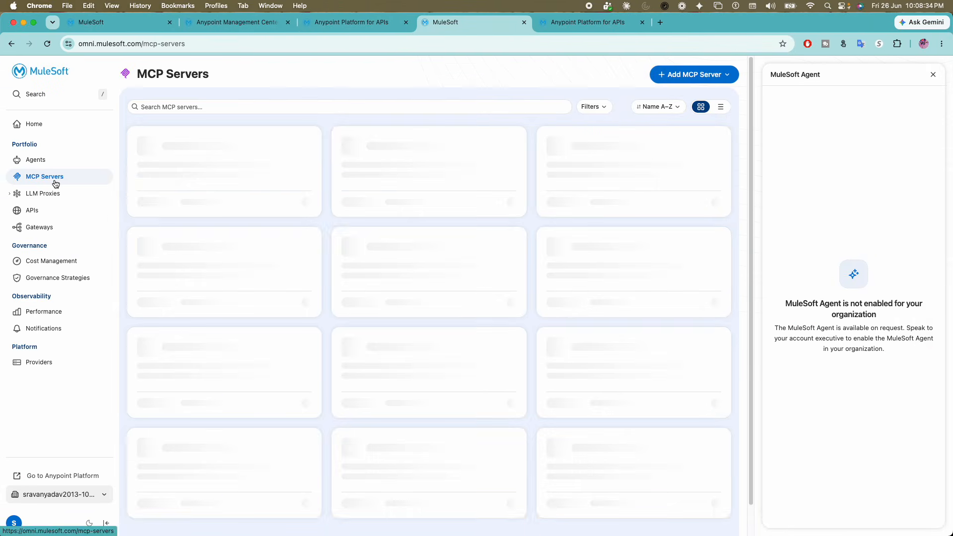
click(211, 107)
text(sales)
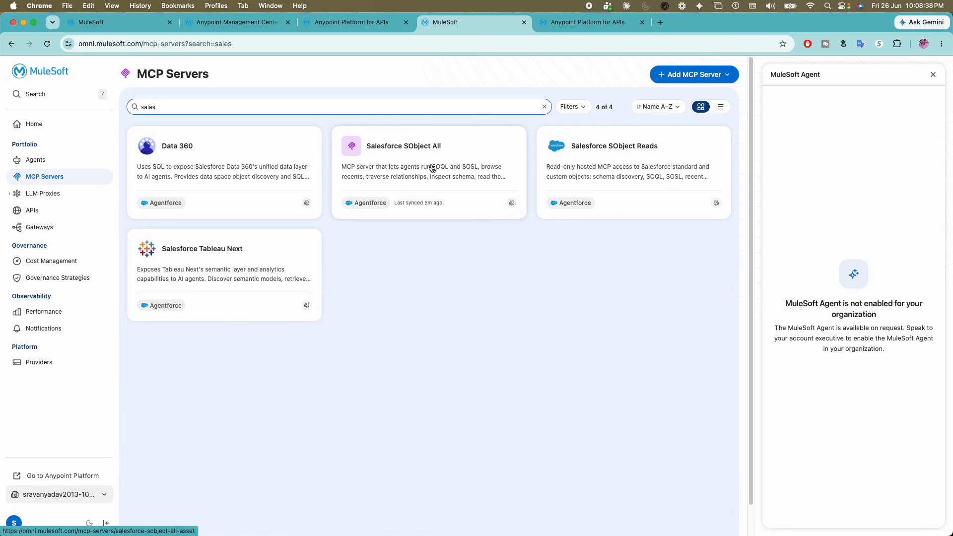
click(429, 171)
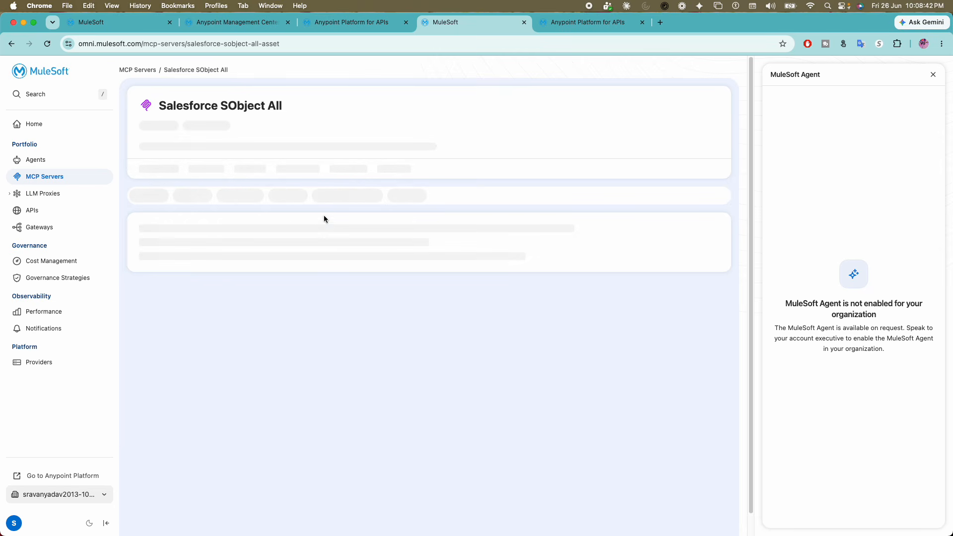
click(200, 228)
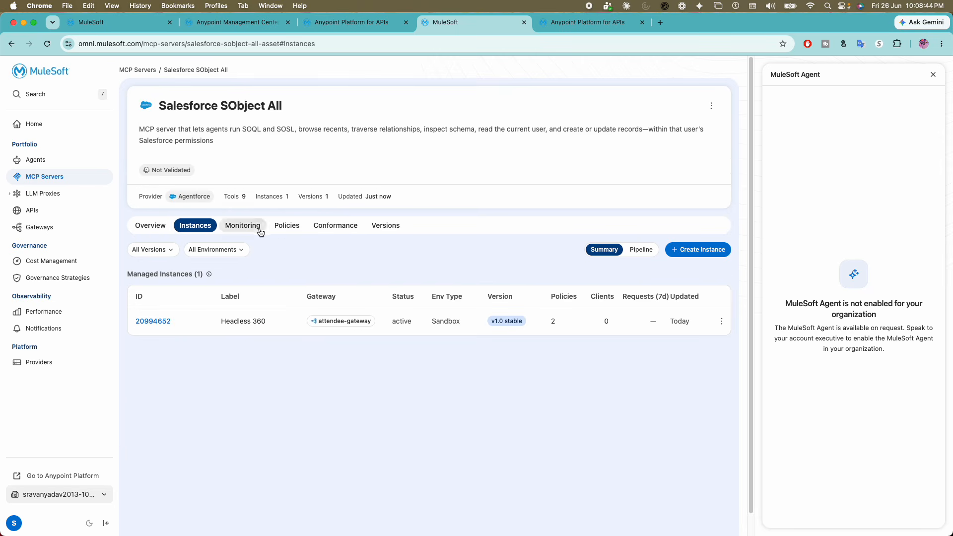
View the list of gateways in MuleSoft
click(44, 229)
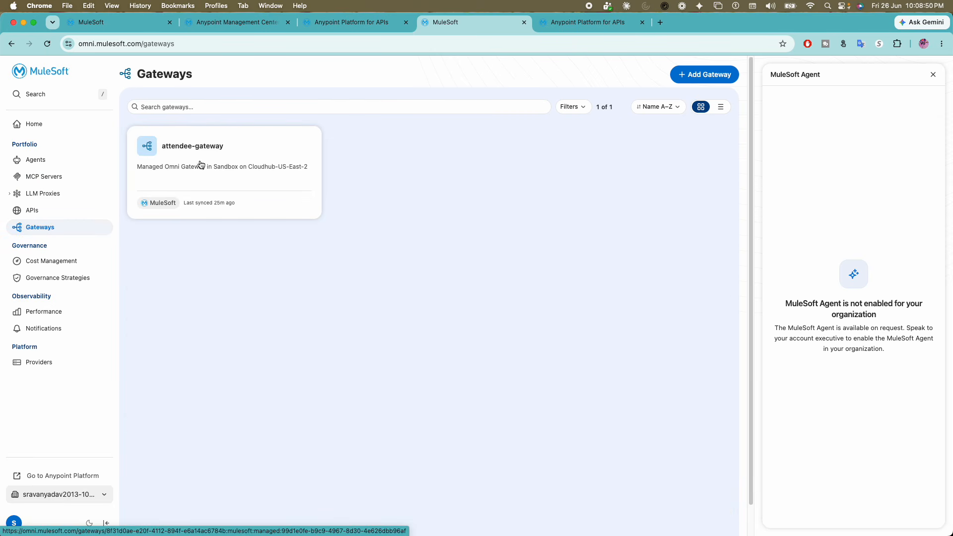
click(576, 24)
click(467, 21)
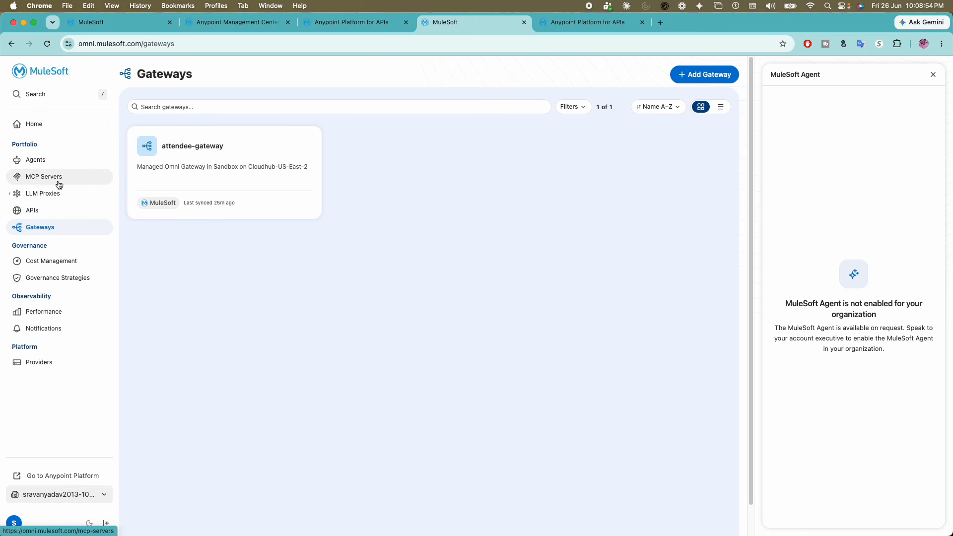